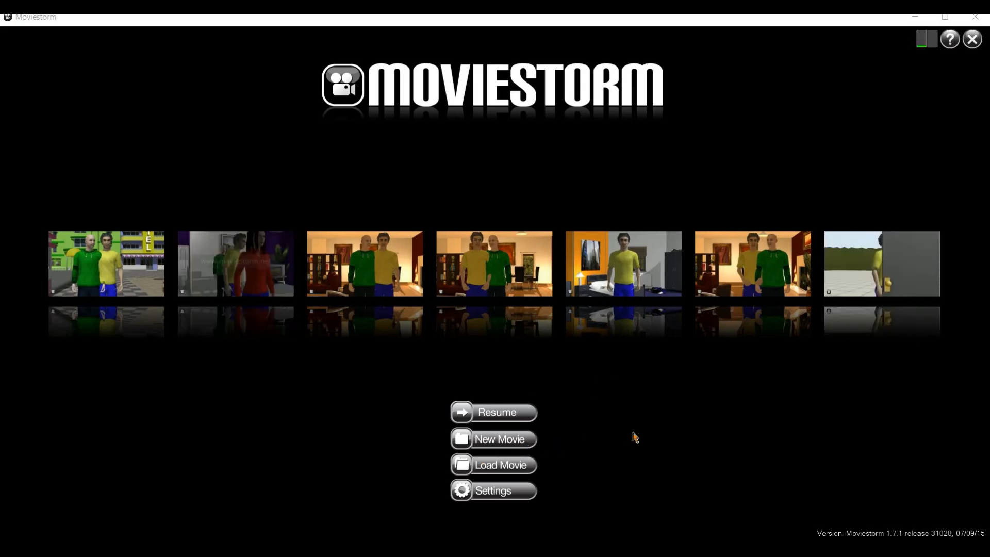
- Create a new movie from the Empty Movie template
left_click(499, 441)
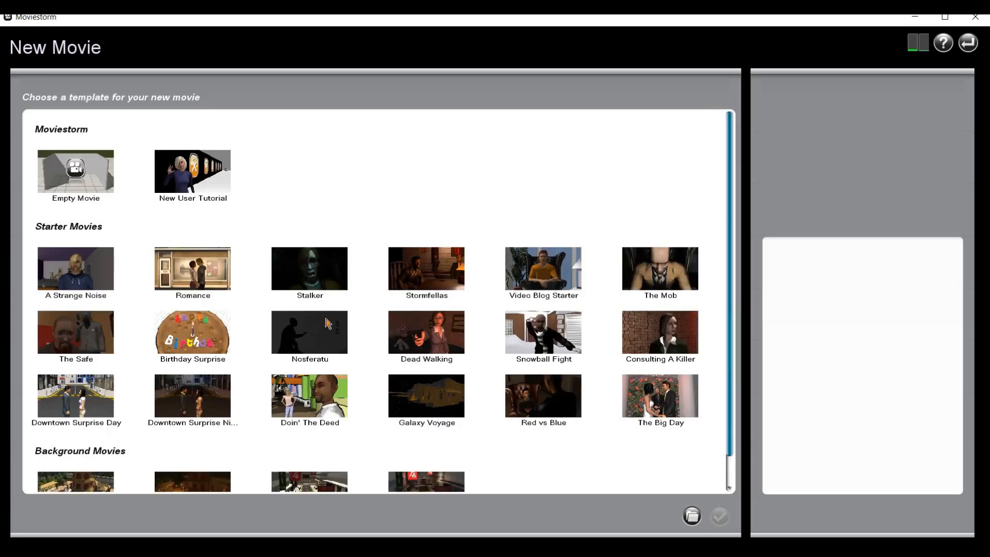
scroll(152, 273, "down", 1)
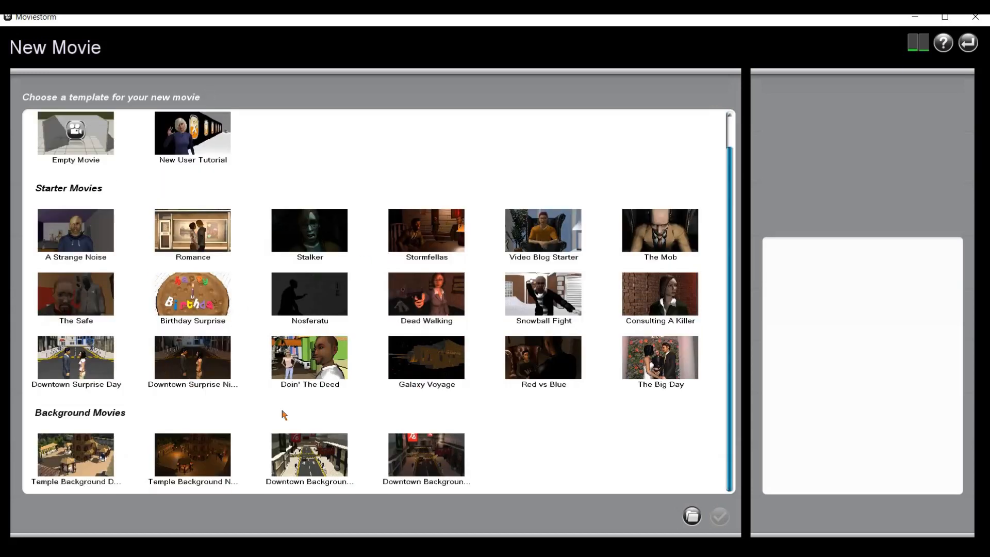
scroll(132, 180, "up", 1)
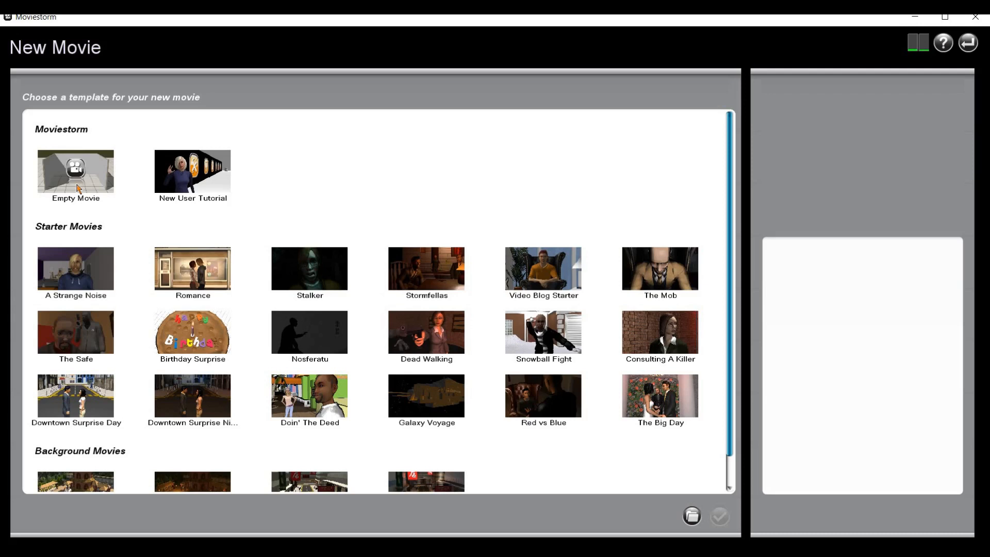
left_click(79, 189)
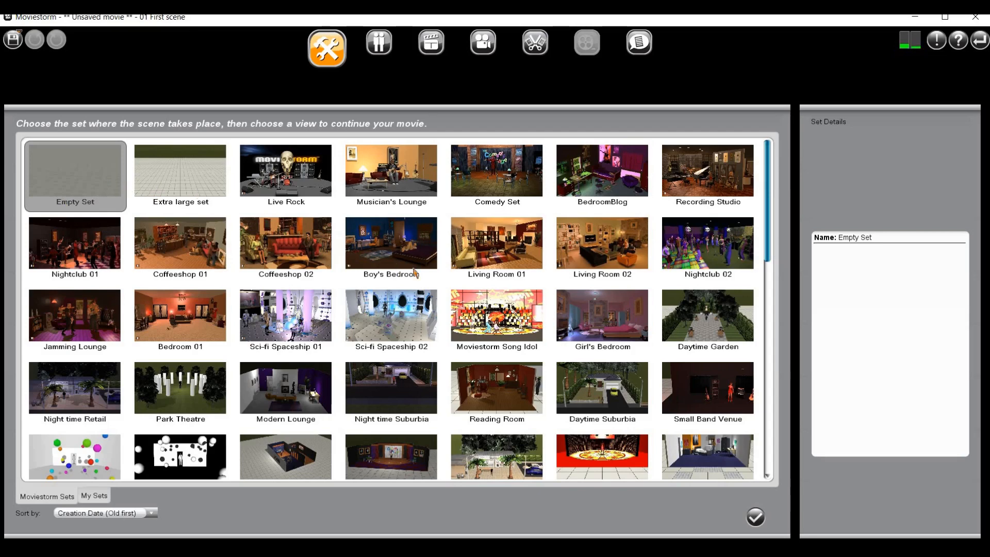
- Choose the Bus Stop Bundle set for the first scene and dismiss the Set Workshop introduction
scroll(418, 269, "down", 10)
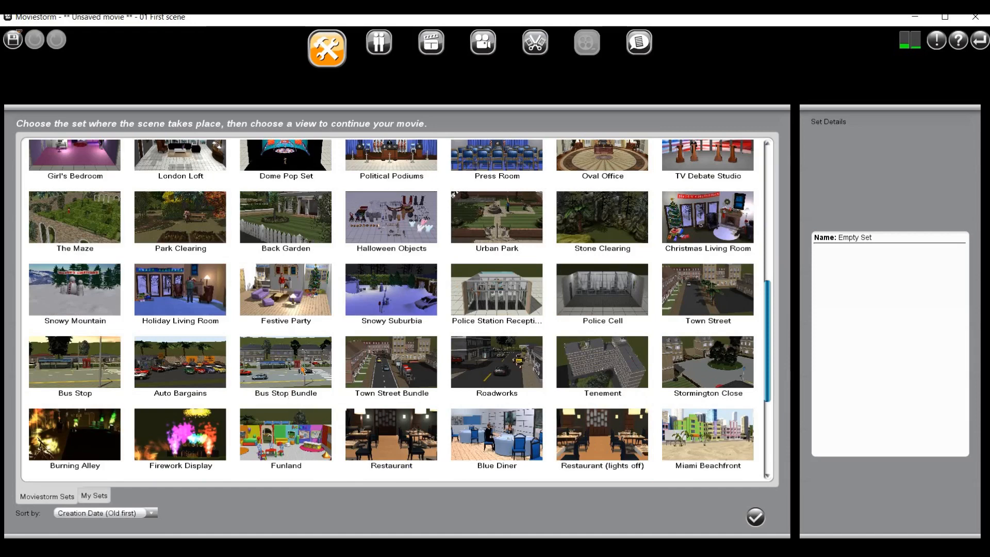
left_click(302, 368)
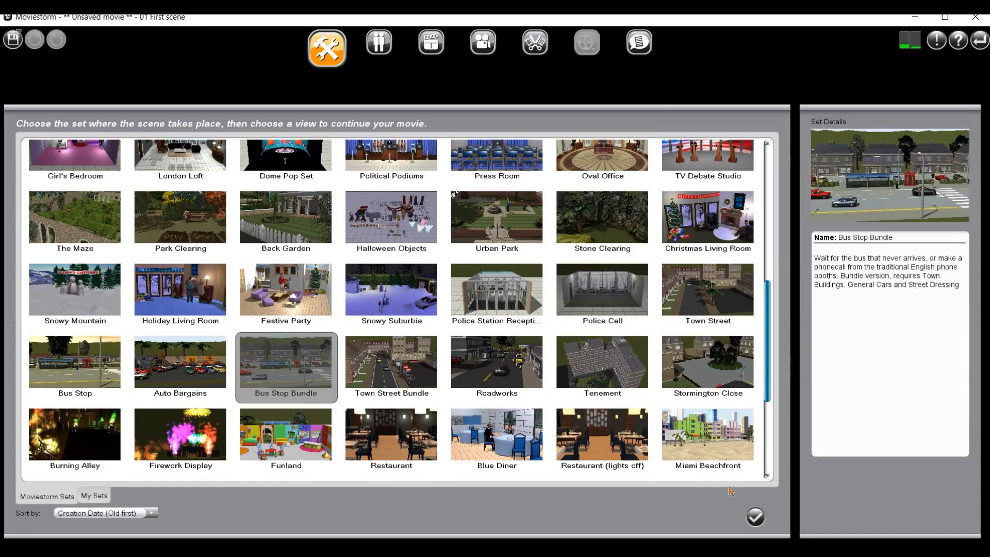
left_click(756, 517)
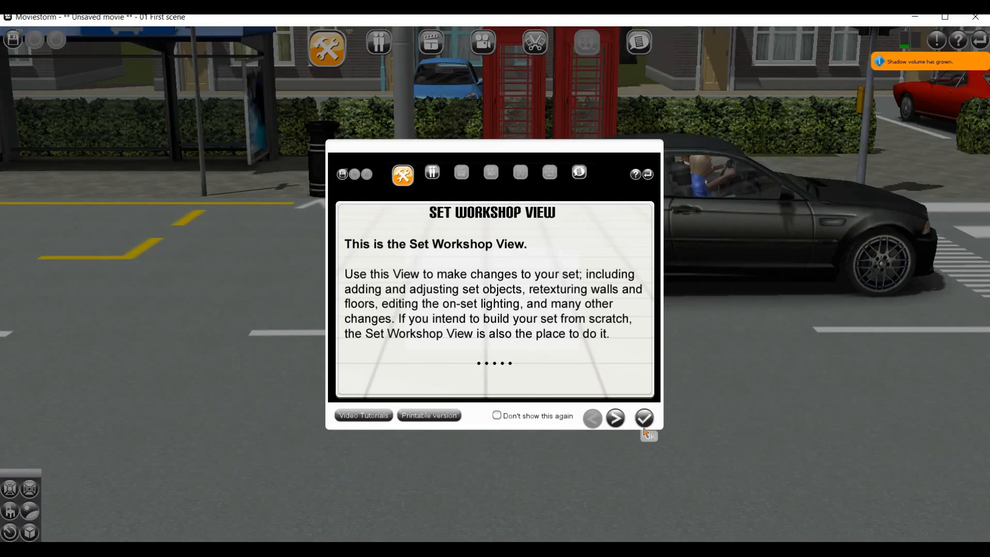
left_click(645, 419)
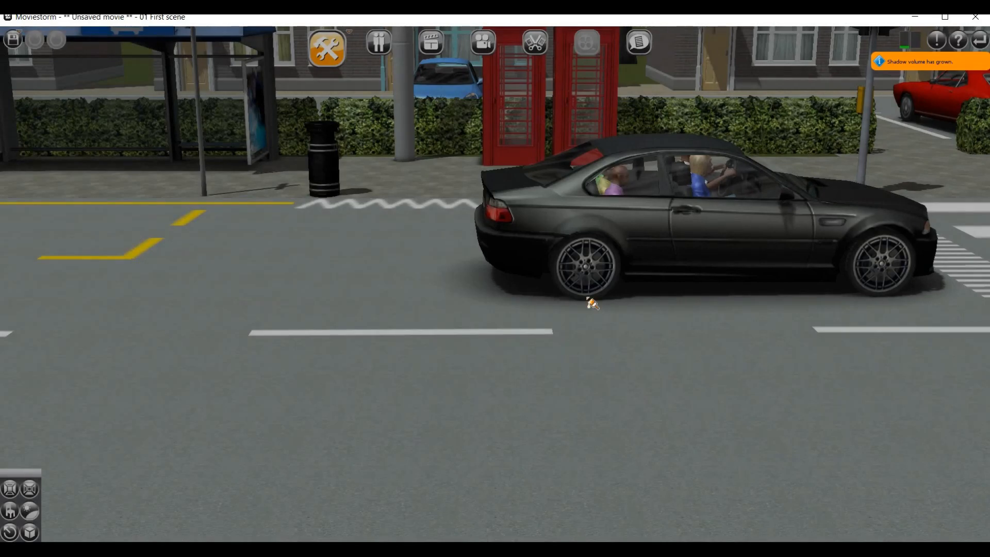
- Examine the full extent of the bus stop street set, including its houses, road and cars
scroll(589, 303, "down", 3)
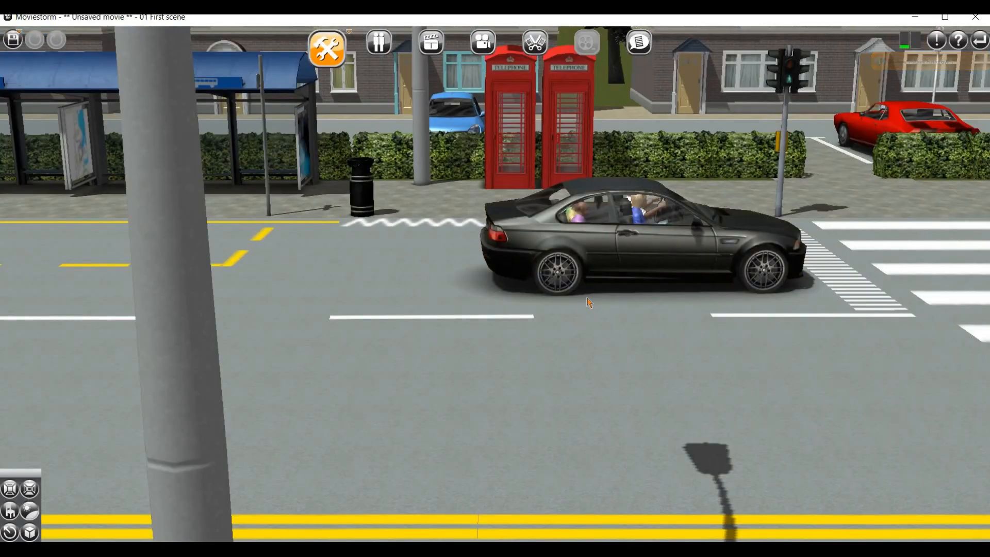
scroll(589, 303, "down", 3)
scroll(589, 303, "down", 3)
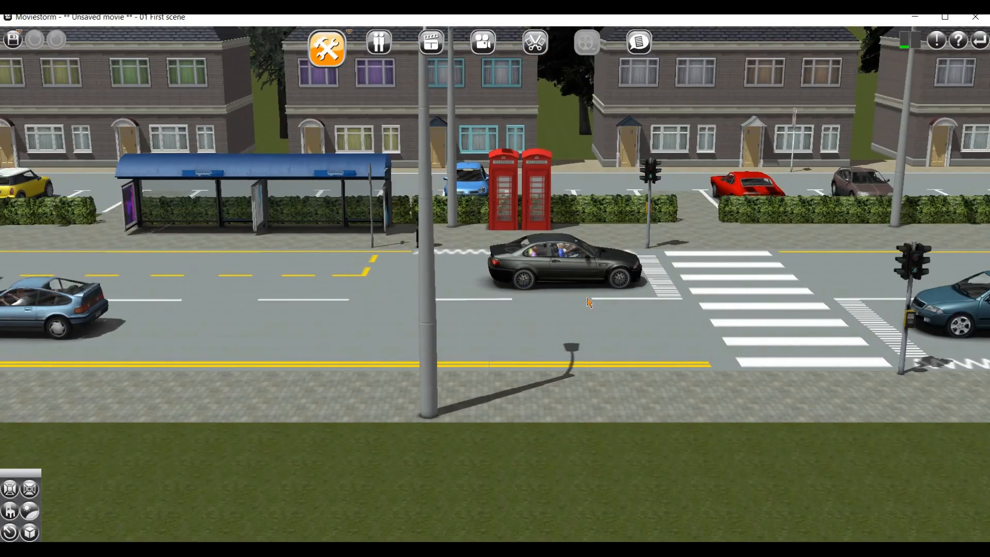
scroll(589, 303, "down", 2)
scroll(331, 342, "down", 1)
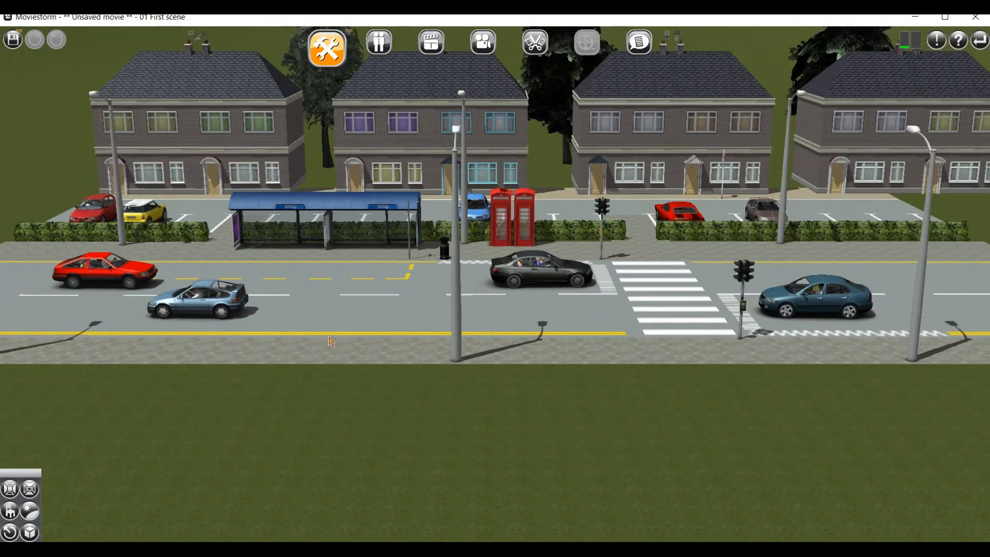
scroll(333, 338, "down", 1)
scroll(336, 332, "down", 1)
scroll(376, 327, "down", 1)
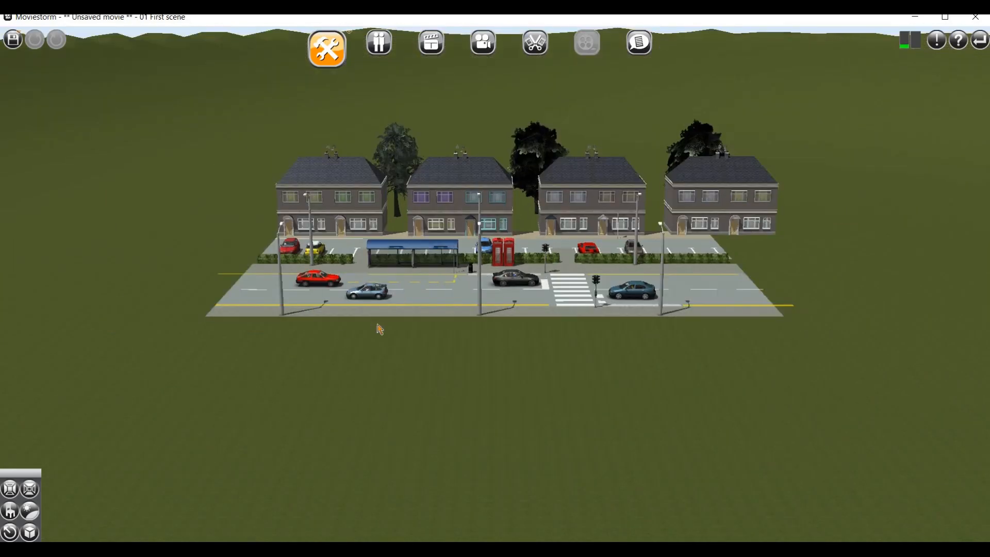
scroll(380, 331, "down", 1)
scroll(382, 331, "down", 2)
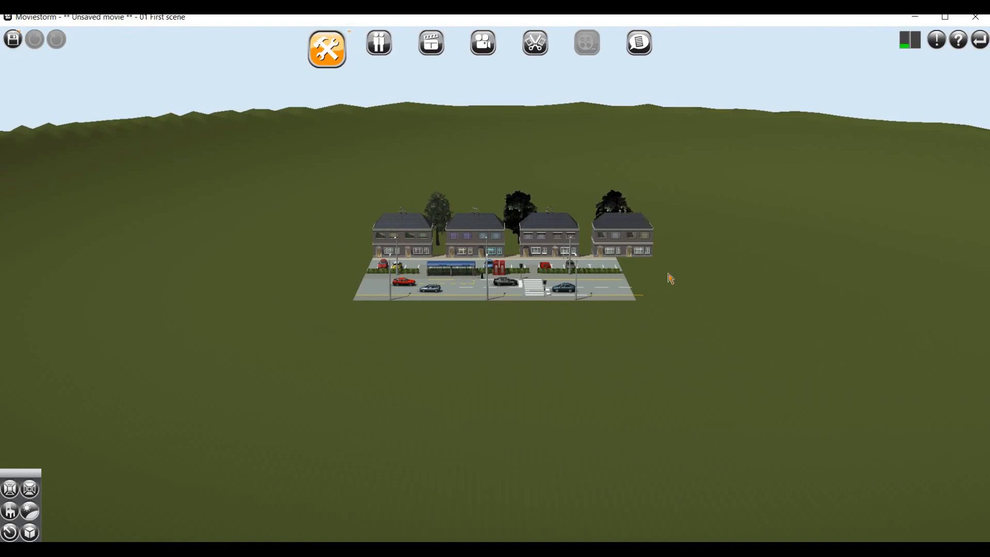
scroll(408, 356, "up", 1)
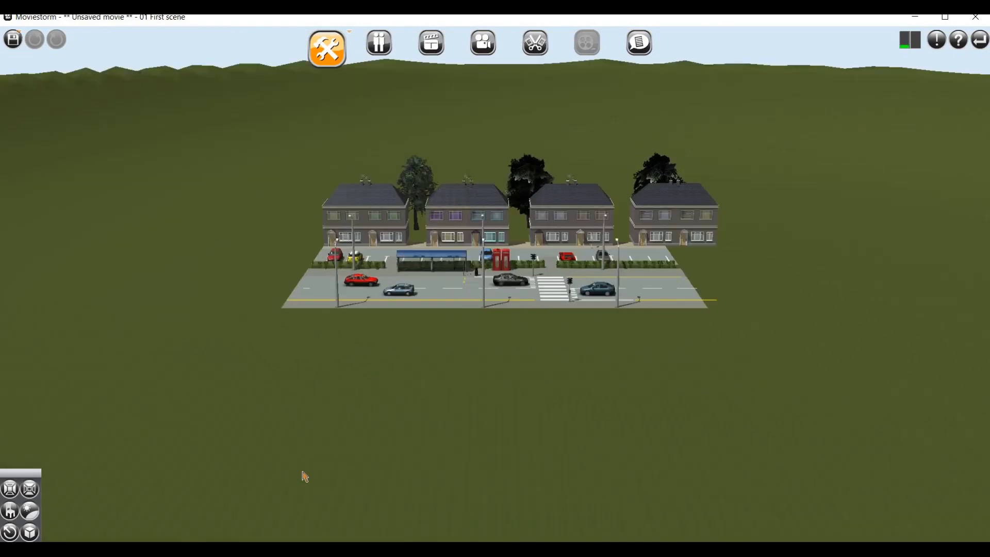
scroll(258, 433, "up", 1)
scroll(627, 286, "up", 1)
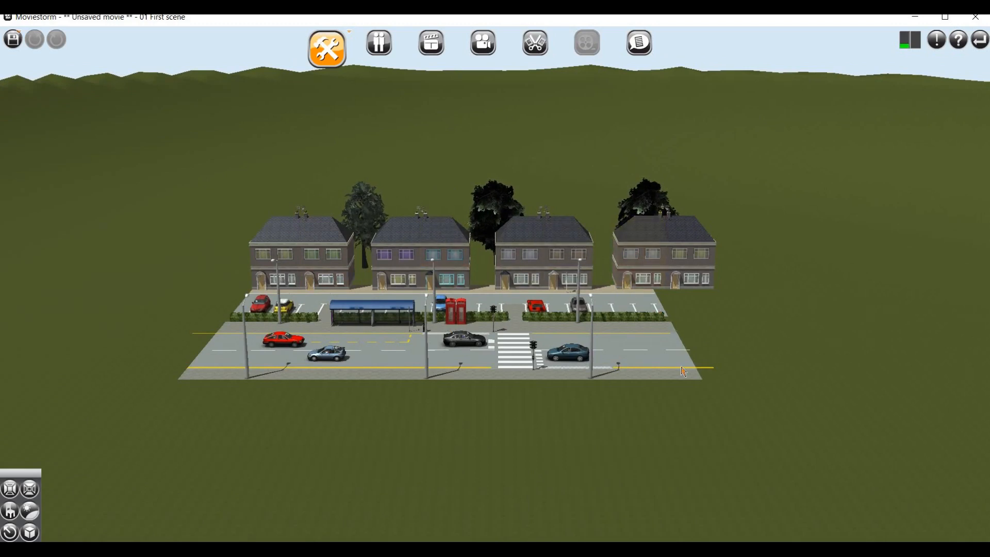
scroll(590, 364, "up", 1)
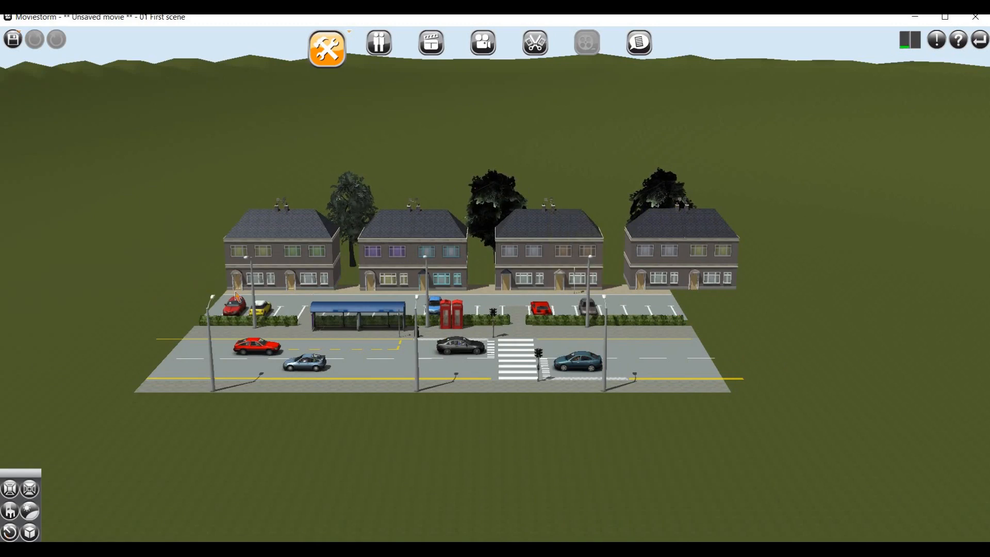
scroll(149, 274, "up", 2)
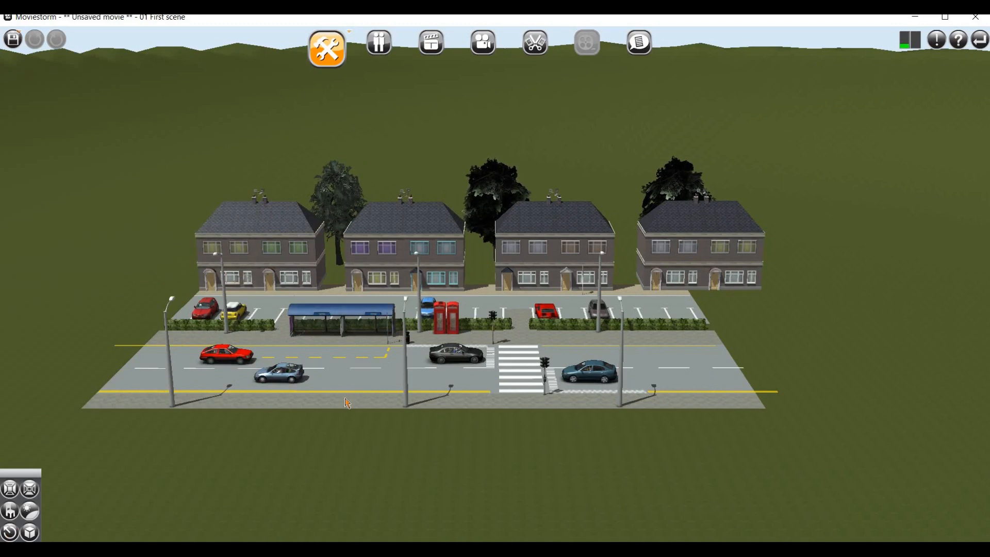
scroll(360, 398, "down", 2)
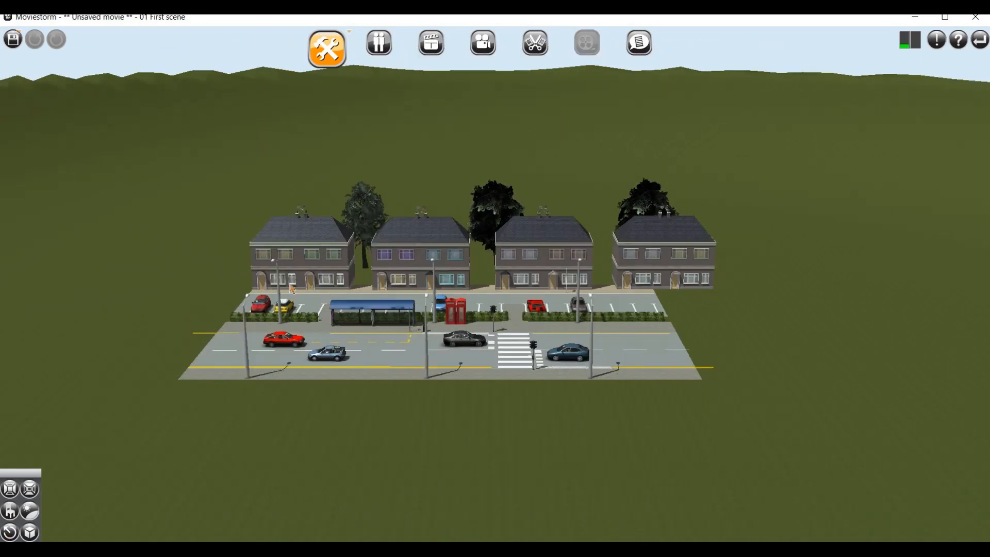
- Look through the library of objects that can be added to the set, and close it without placing anything
left_click(12, 513)
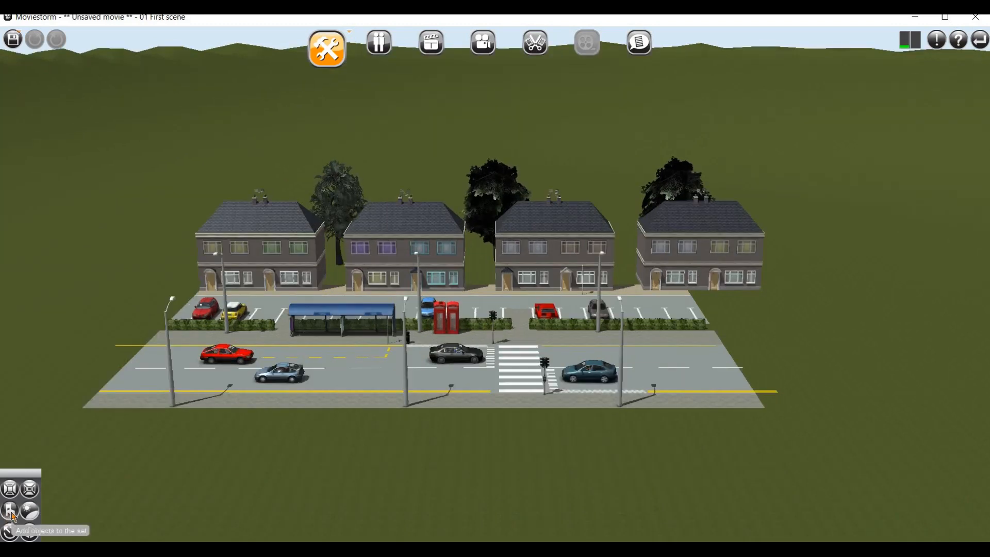
left_click(11, 512)
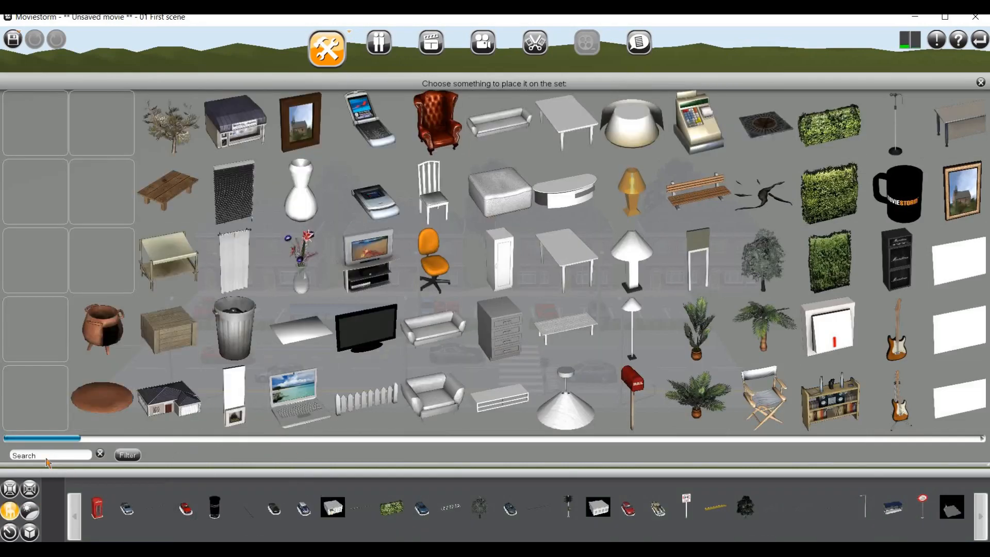
left_click(47, 458)
type("ROAD")
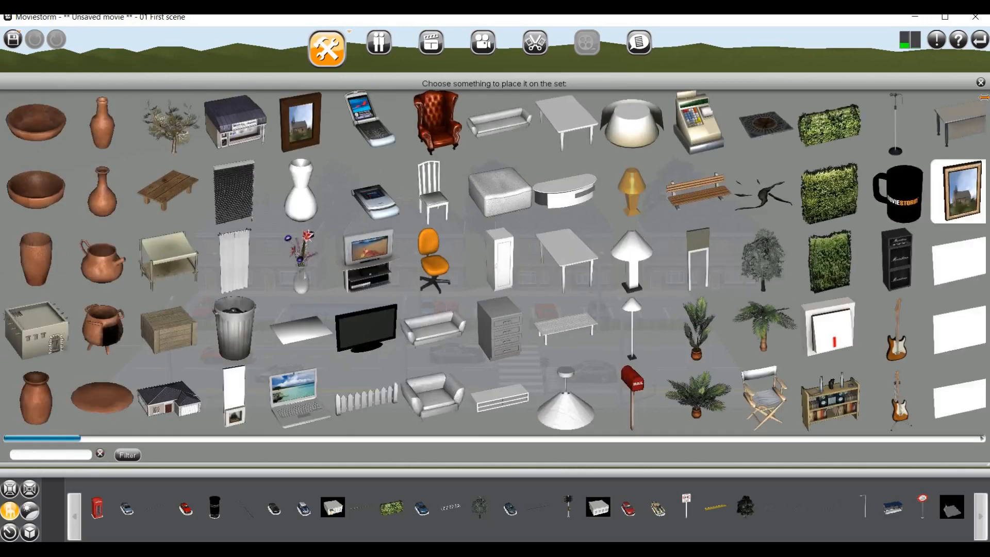
key("Escape")
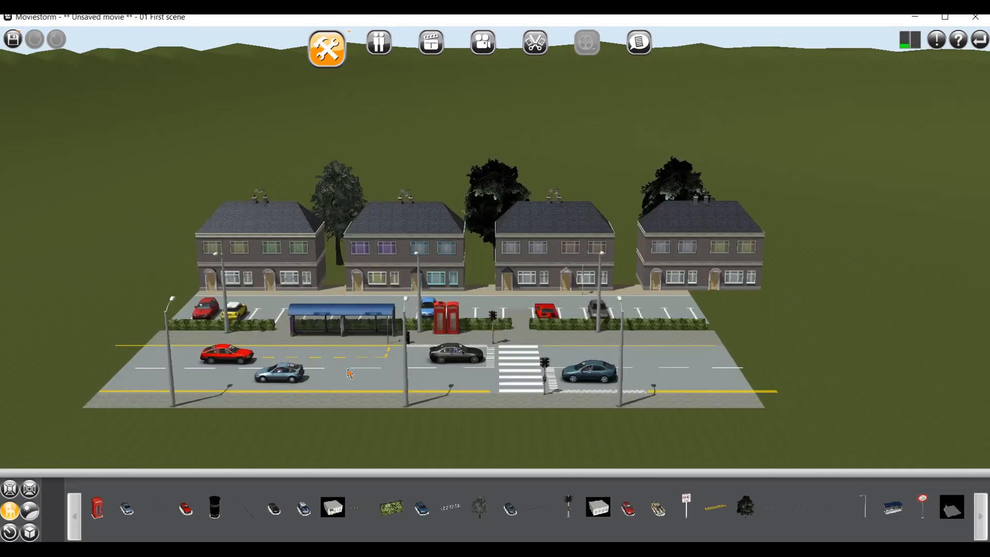
- Display the options for changing the appearance of the set's sky
scroll(366, 382, "up", 4)
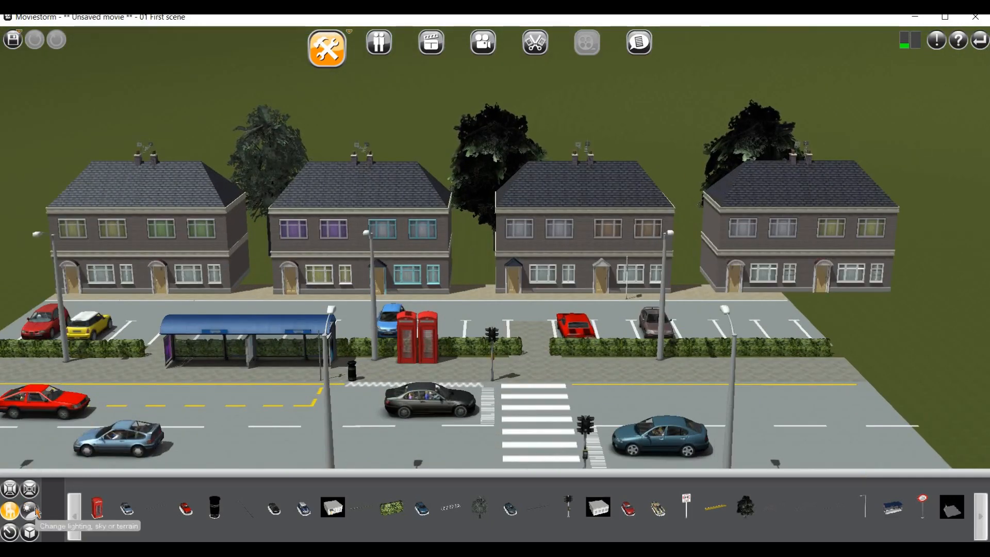
left_click(34, 510)
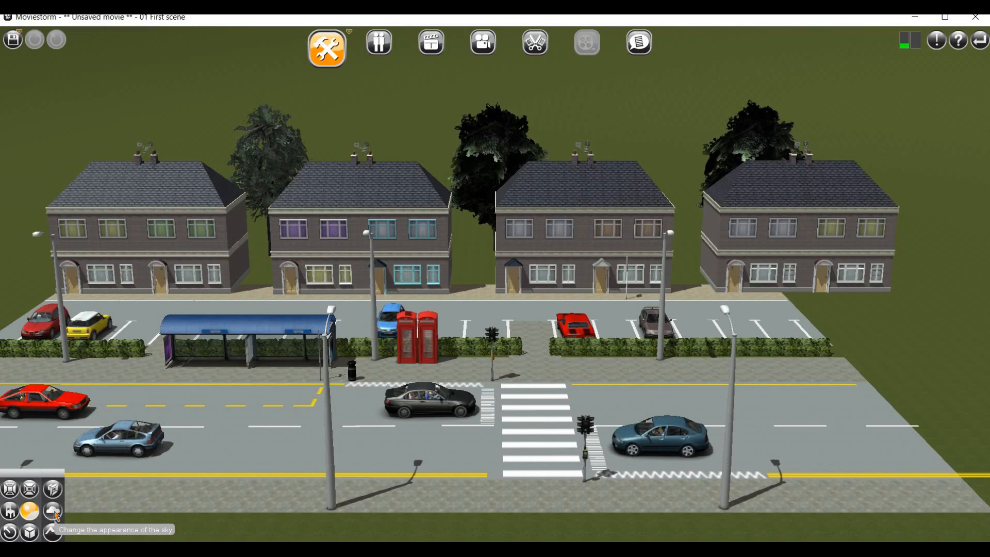
left_click(53, 511)
scroll(269, 386, "down", 2)
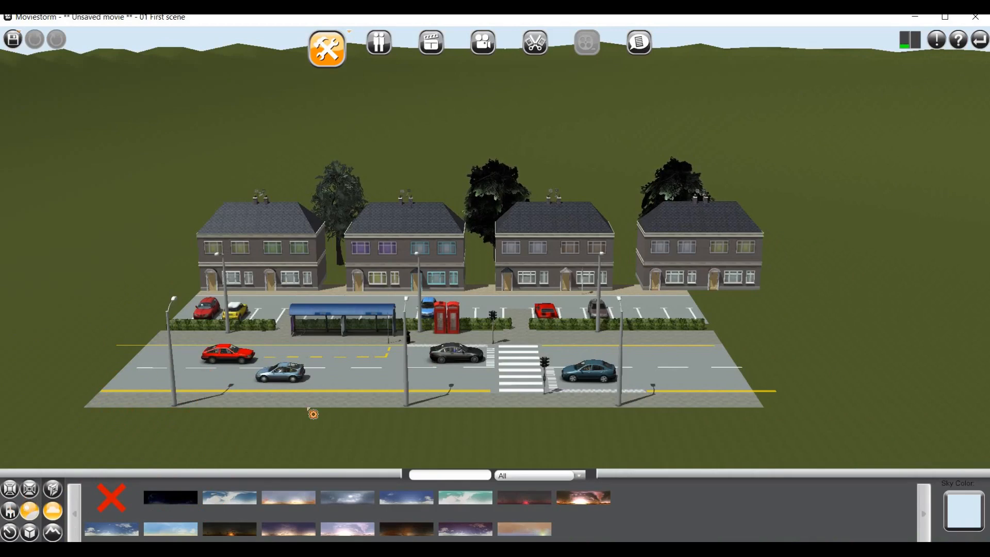
scroll(313, 414, "up", 2)
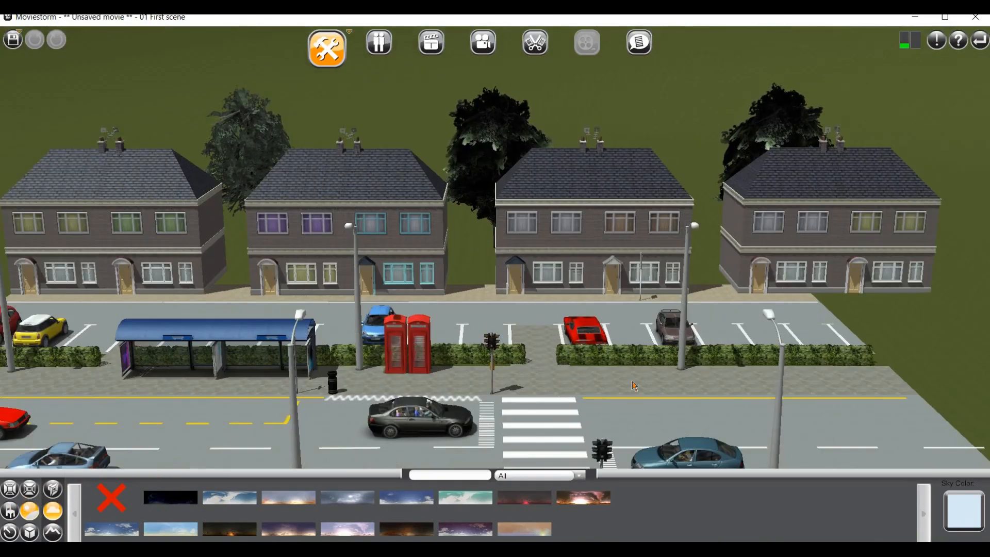
scroll(697, 388, "down", 3)
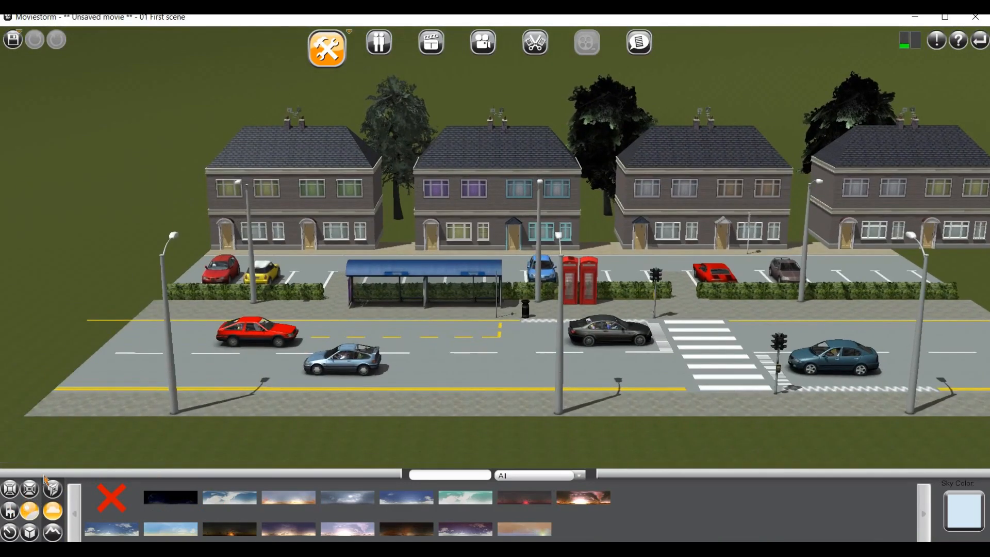
scroll(136, 356, "up", 1)
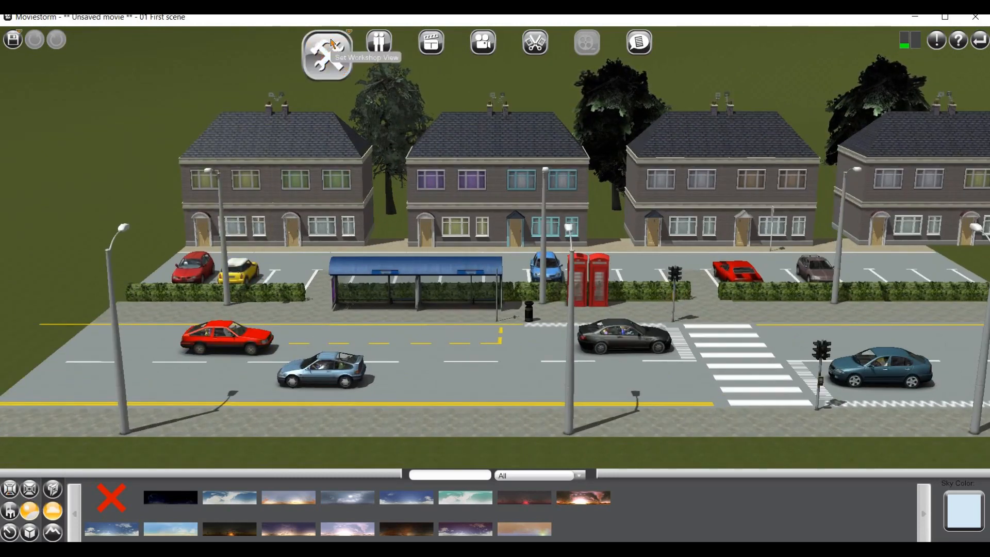
left_click(331, 44)
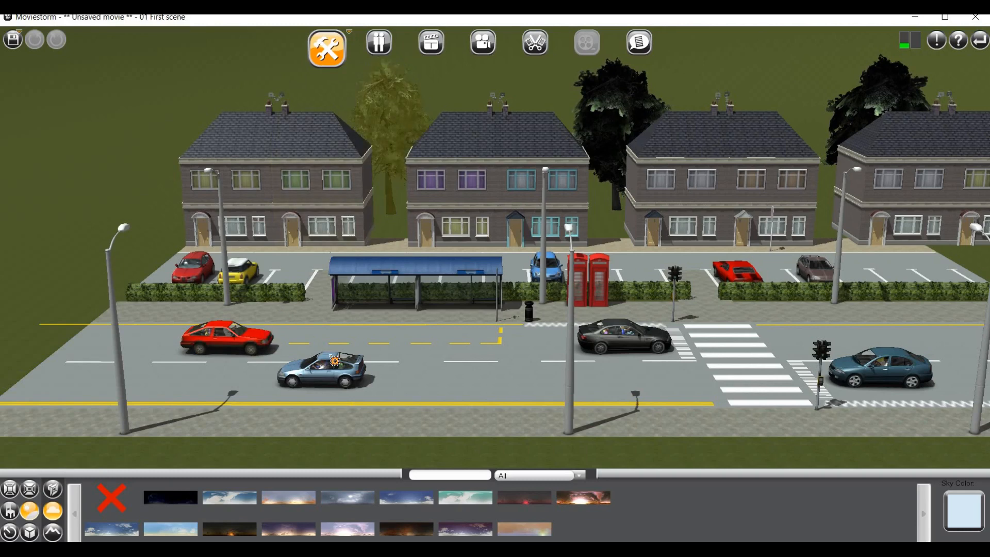
scroll(266, 313, "up", 1)
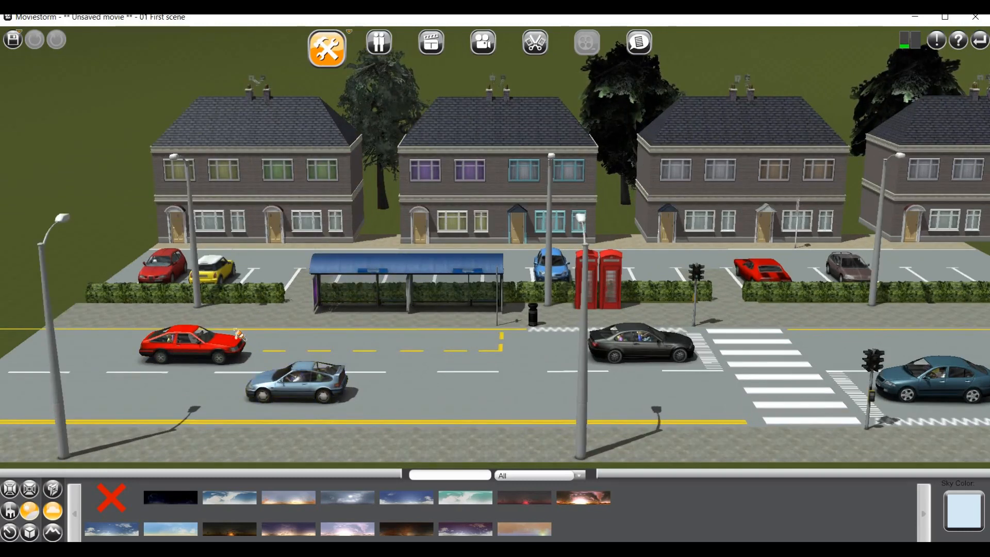
left_click(206, 355)
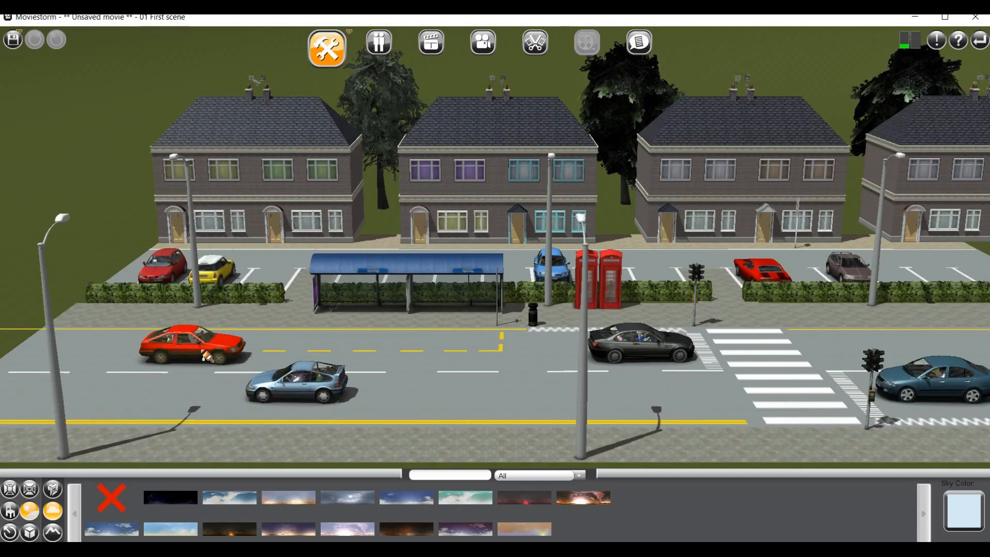
left_click(483, 369)
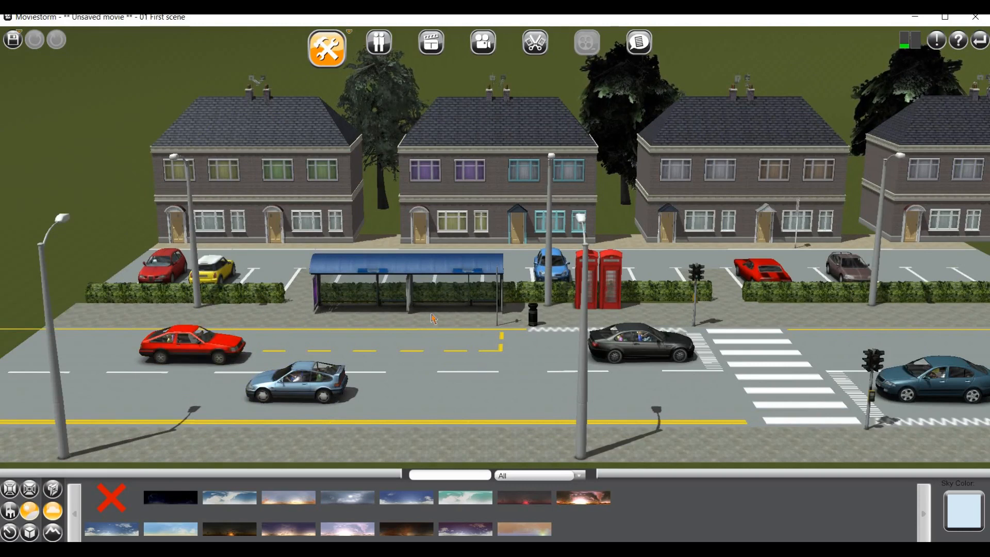
- Switch to the Dressing Room view, dismiss its introduction and dress the Star character in the Suit Open costume
left_click(386, 56)
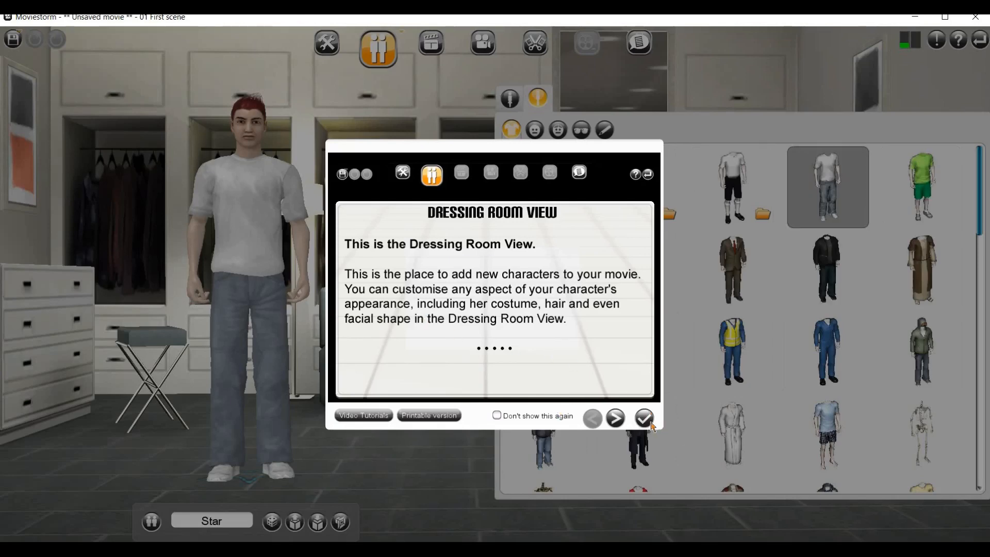
left_click(644, 419)
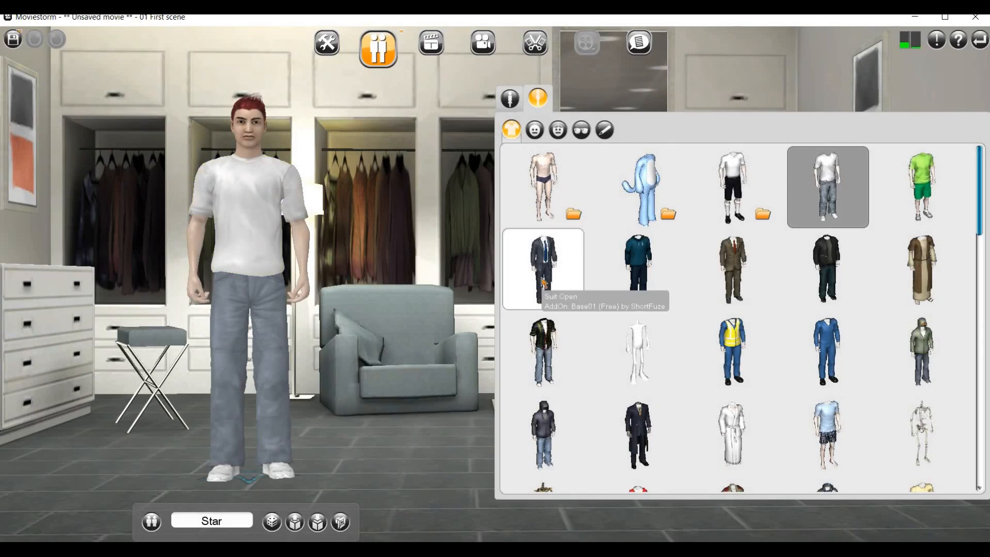
left_click(544, 283)
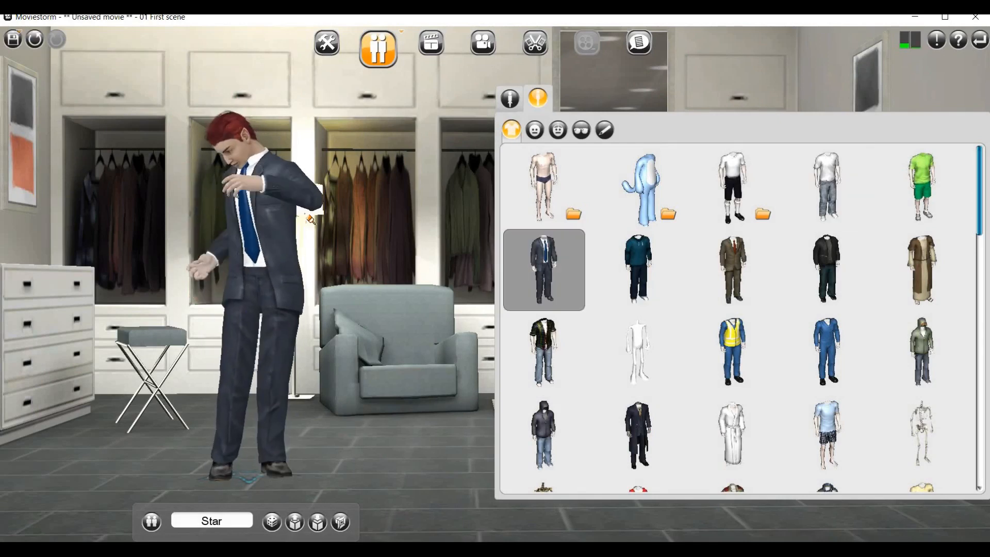
- Open the Star character's face-shape settings and set the base ear shape to Big Ears
left_click(535, 129)
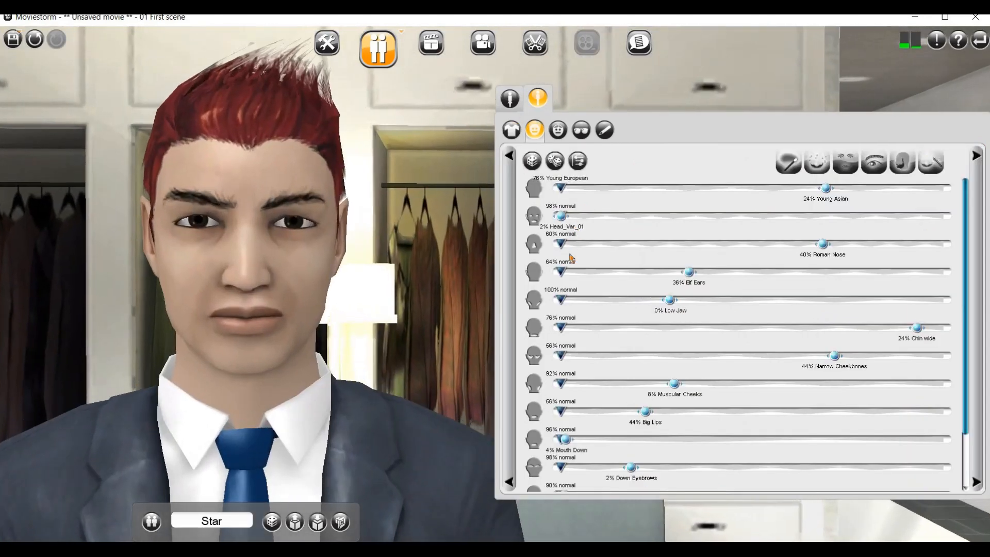
scroll(603, 272, "down", 1)
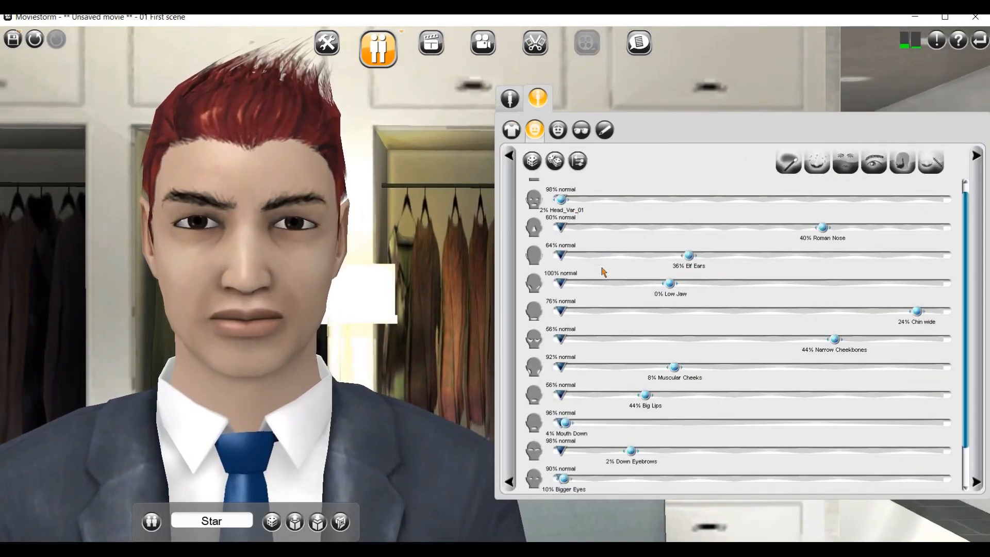
scroll(587, 260, "up", 1)
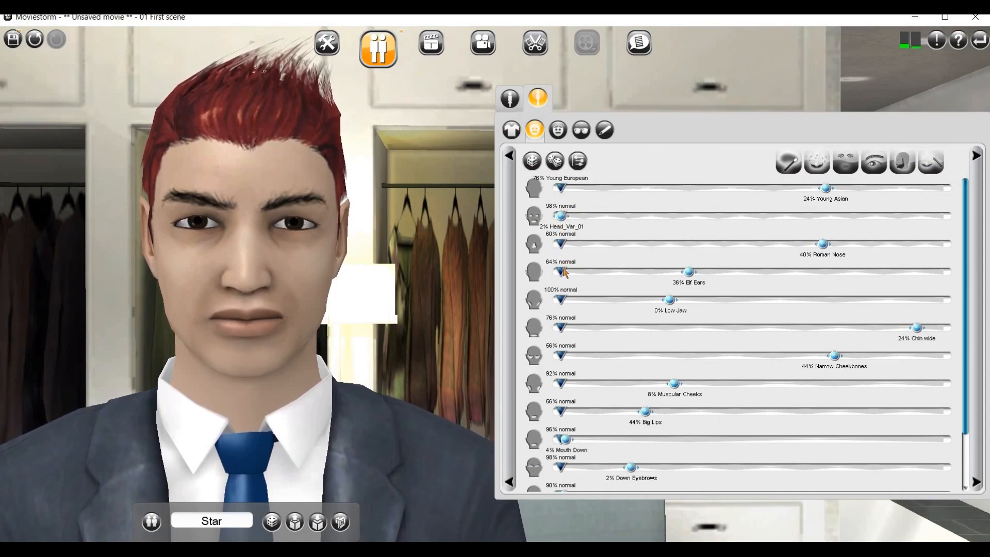
left_click(591, 273)
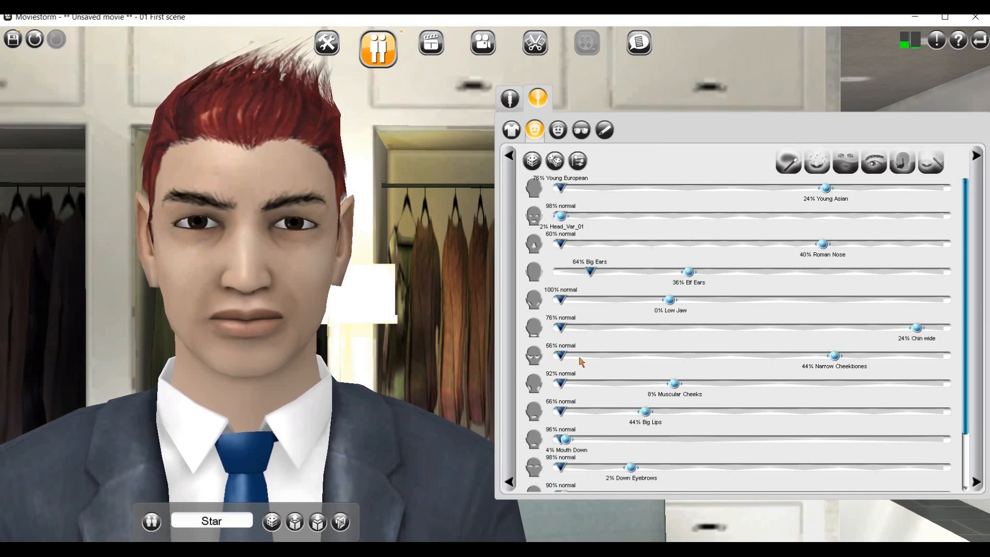
- Try the Back Cheekbones shape before restoring normal cheekbones, and set the character's cheeks to 78% Fat Cheeks
left_click(604, 359)
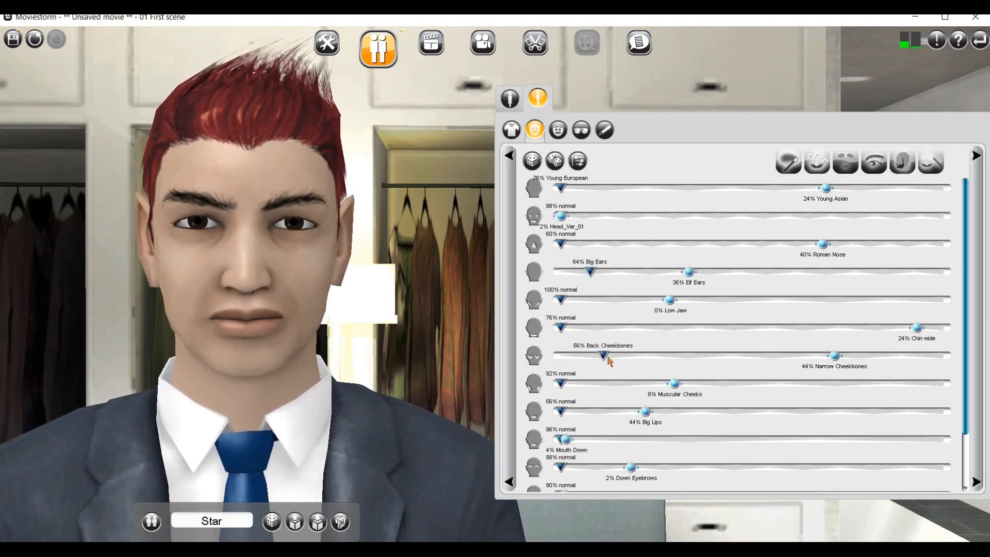
left_click(572, 357)
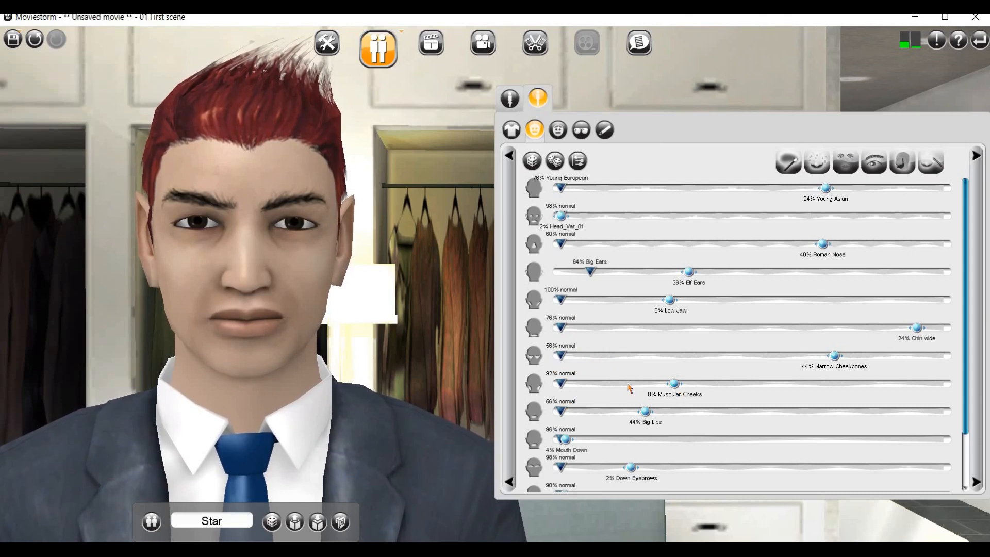
left_click_drag(630, 383, 620, 414)
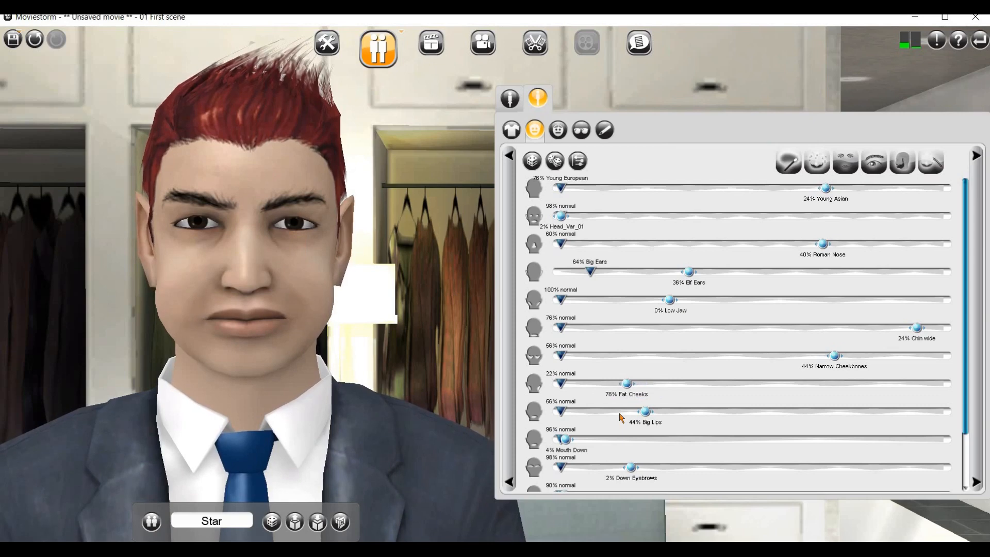
scroll(595, 258, "down", 1)
scroll(559, 236, "down", 1)
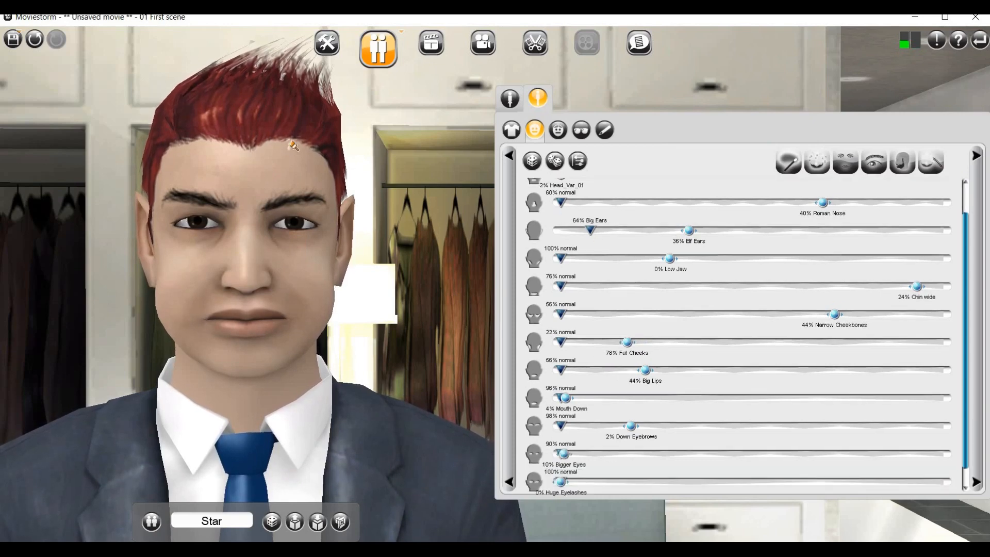
- Give the character the black swept-up quiff hairstyle and add the thin black-framed glasses
left_click(563, 133)
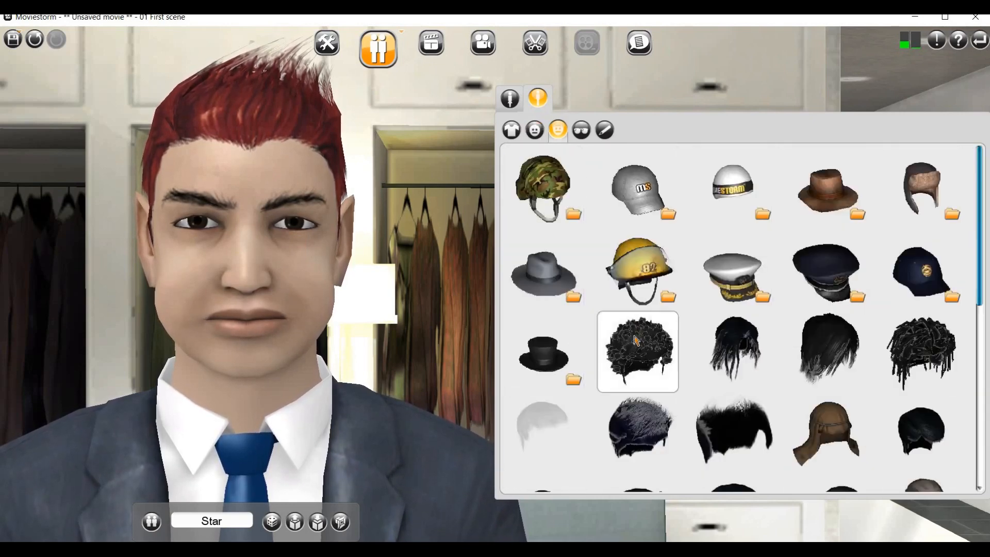
scroll(629, 361, "down", 2)
scroll(612, 420, "down", 2)
left_click(637, 417)
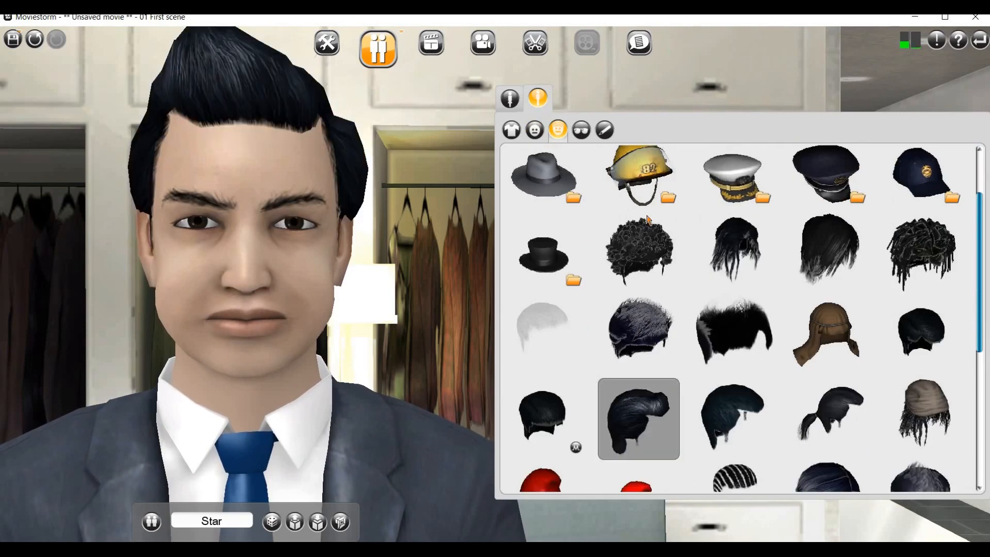
left_click(581, 129)
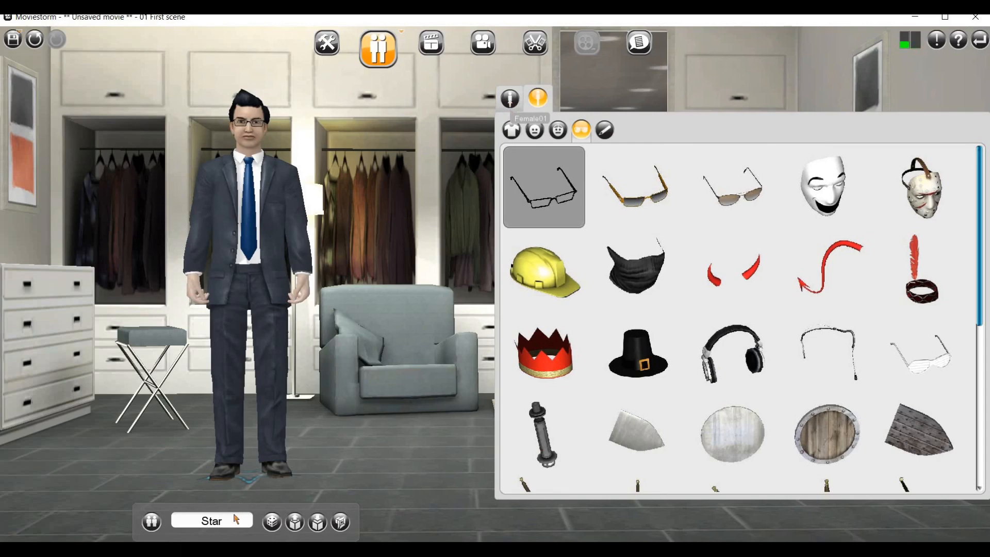
- Rename the Star character as MRKNOW
left_click(215, 524)
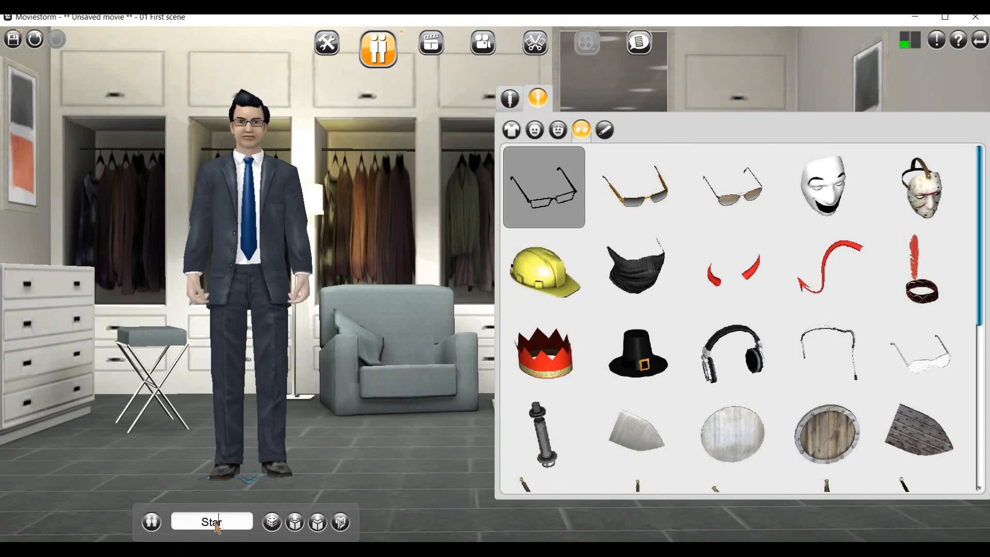
double_click(217, 525)
type("MRKNOW")
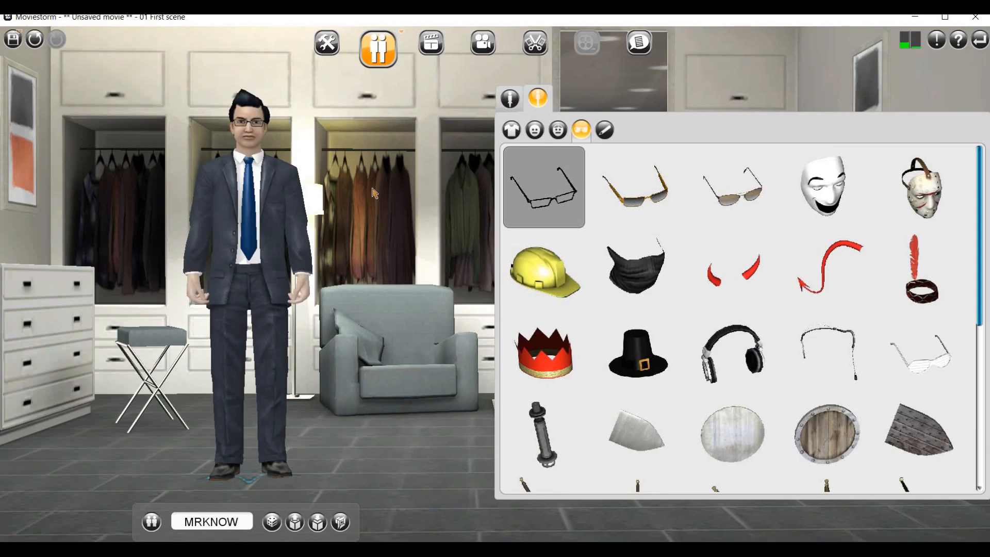
- Revisit the Set Workshop view of the street and switch to the Director's View, dismissing both introductions
left_click(324, 45)
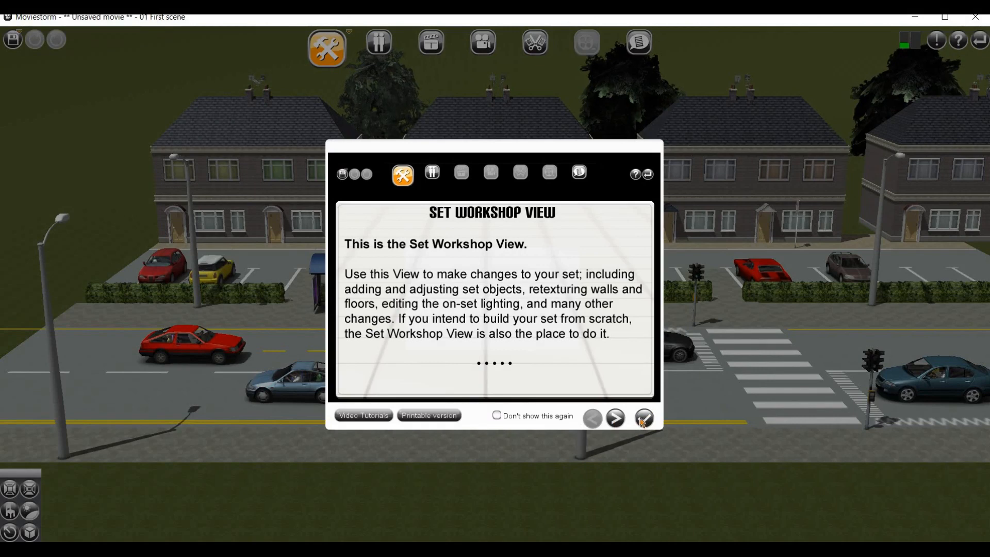
left_click(644, 419)
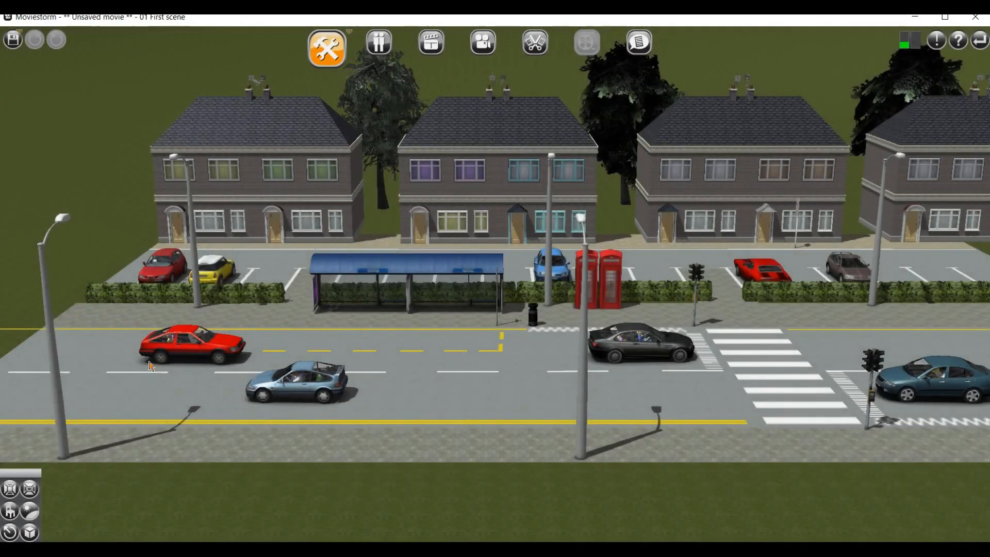
scroll(193, 372, "up", 1)
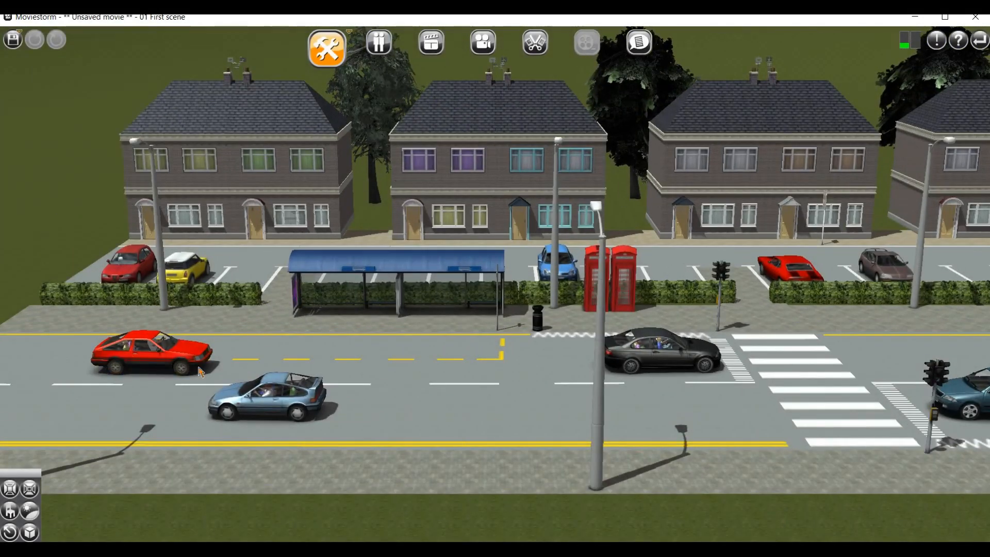
left_click(433, 54)
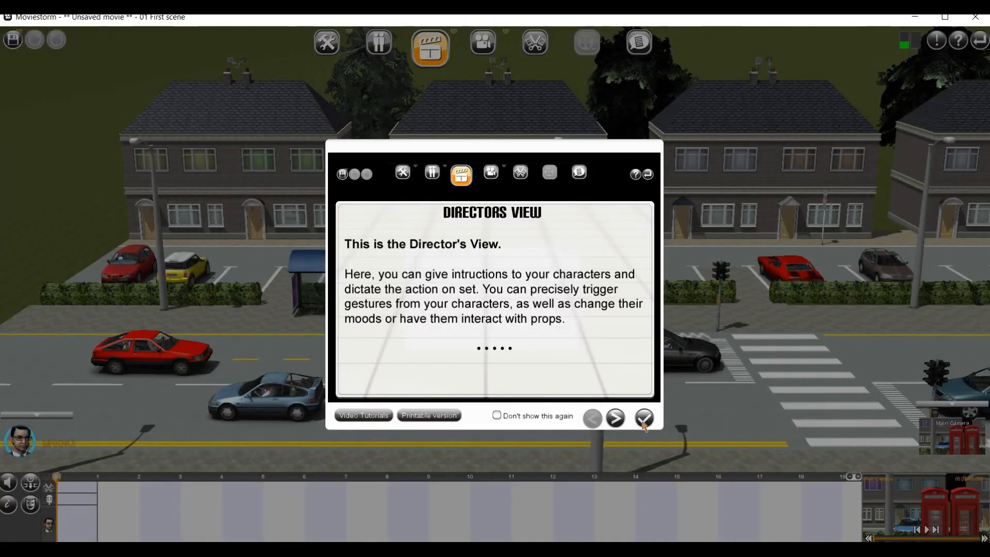
left_click(644, 418)
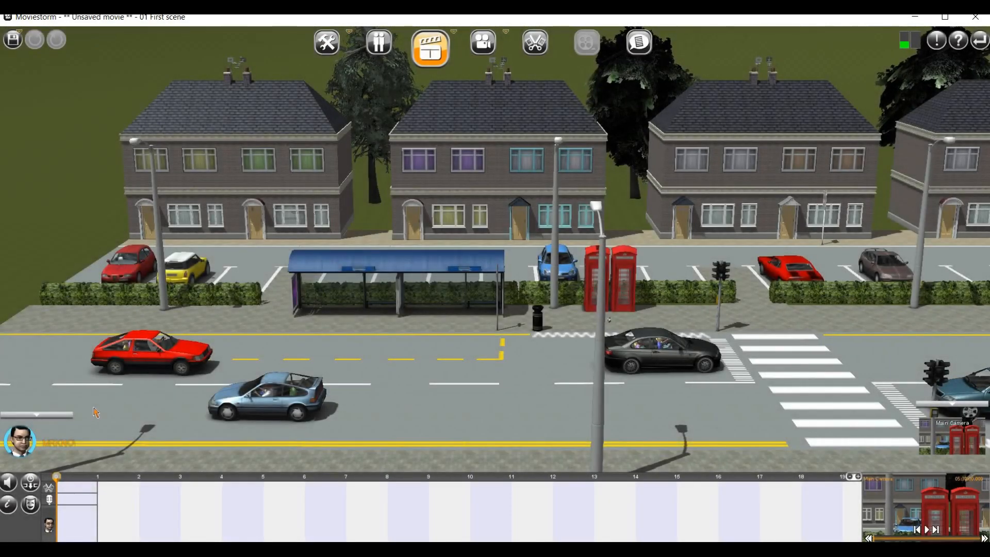
- Turn on the red car's headlights and make it drive along its lane to just behind the black car
scroll(106, 395, "down", 2)
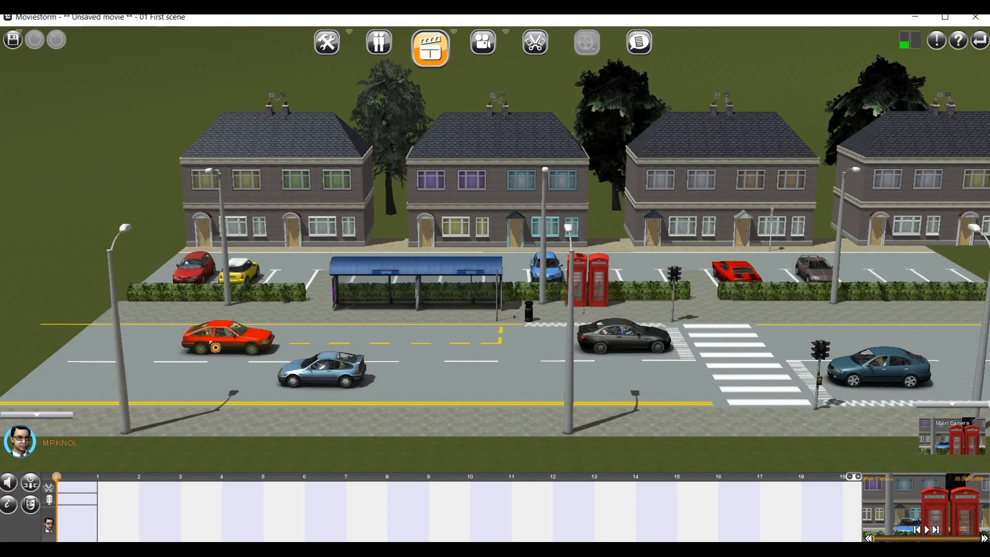
scroll(224, 369, "up", 1)
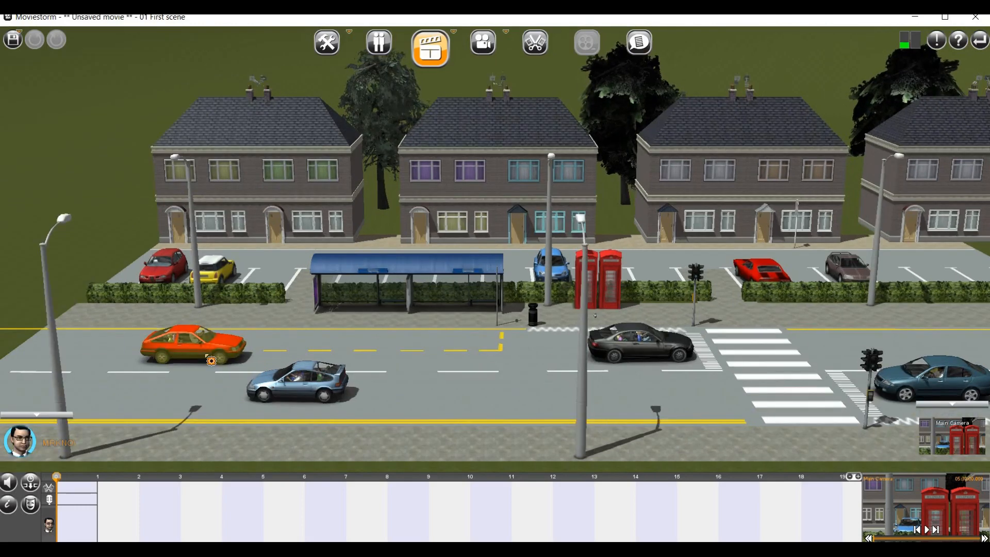
left_click(211, 360)
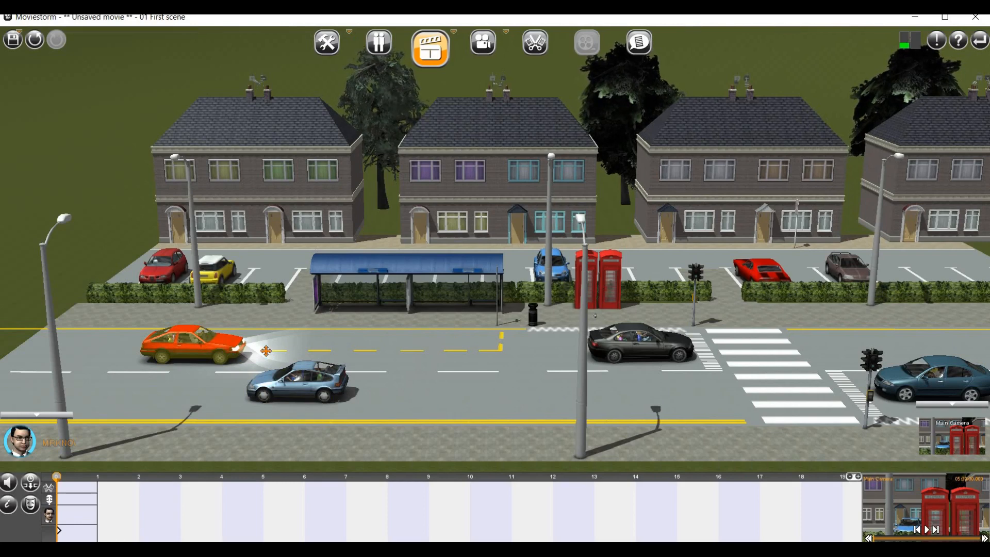
mouse_move(283, 351)
left_mouse_down()
mouse_move(529, 348)
mouse_move(563, 360)
left_mouse_up()
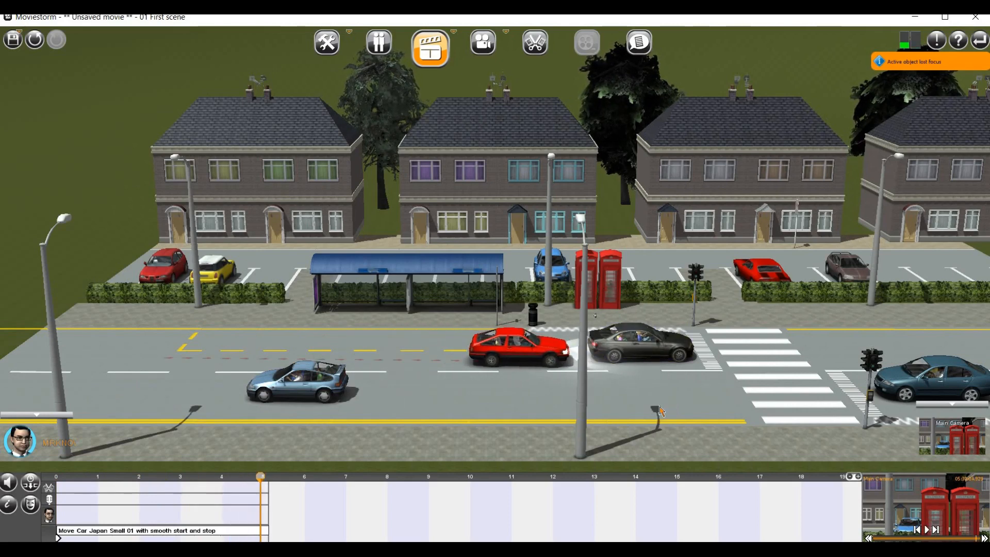
- Play the red car's movement from the start of the timeline and check its position near the end of the drive
left_click_drag(259, 480, 57, 479)
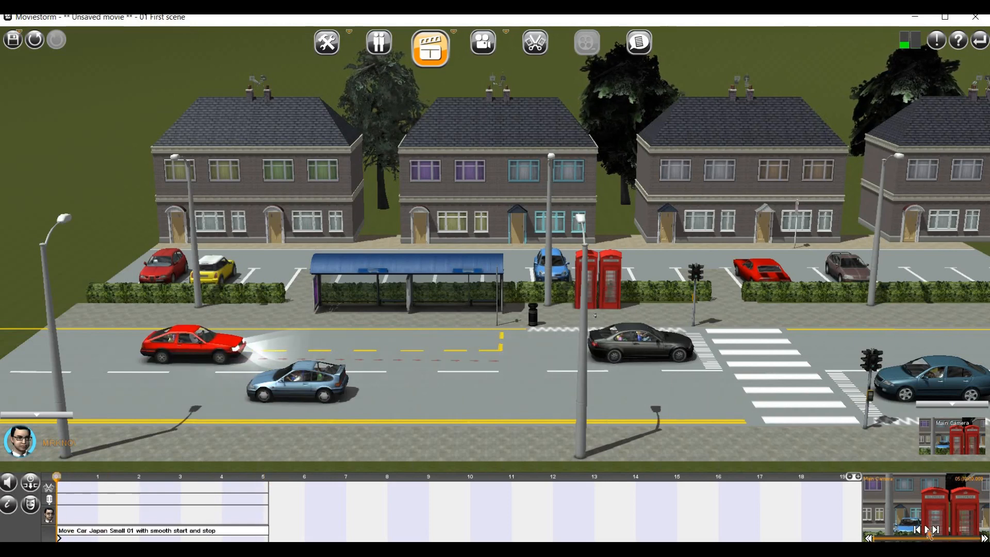
left_click(927, 530)
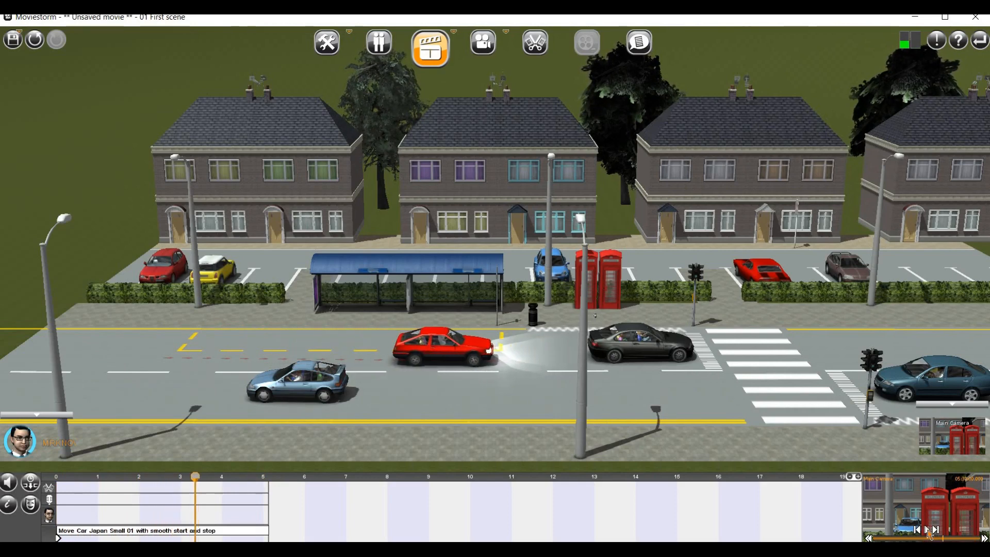
left_click(247, 478)
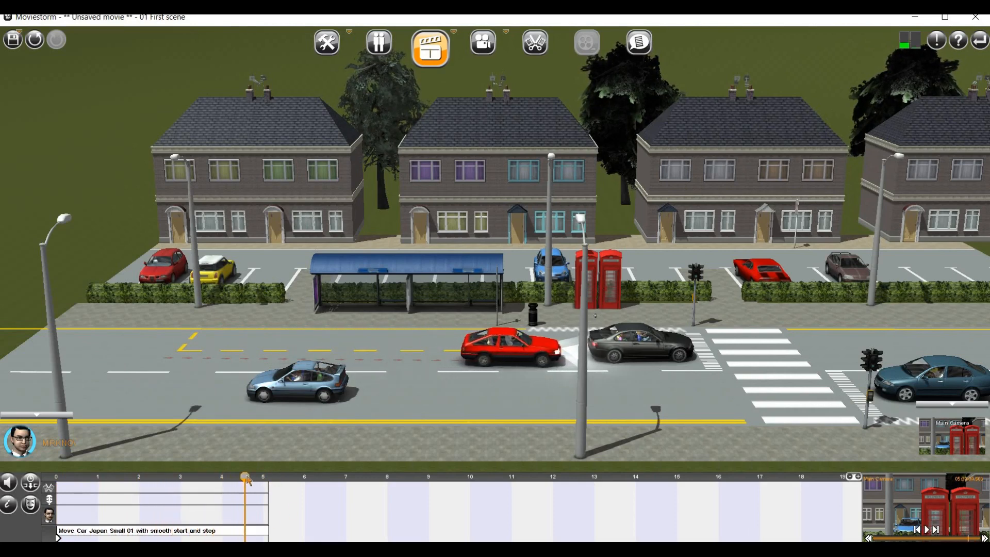
- From the start of the timeline, make the dark teal car drive over the crossing to just behind the light-blue car
left_click(53, 479)
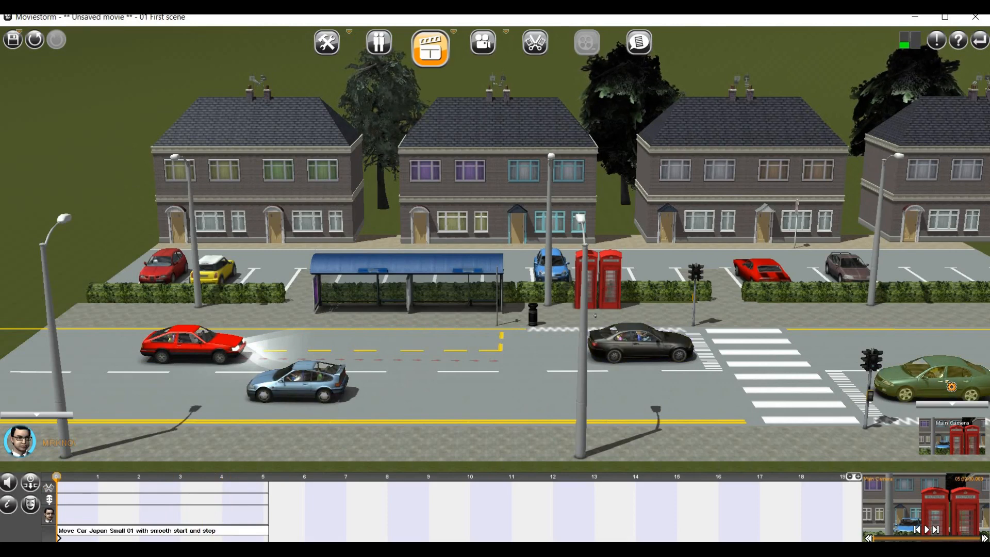
left_click(935, 374)
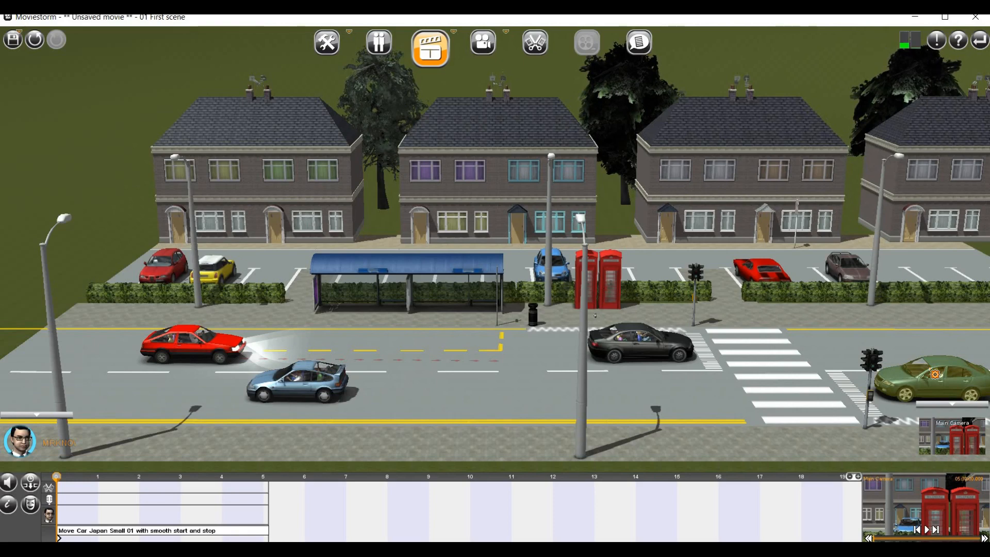
key("space")
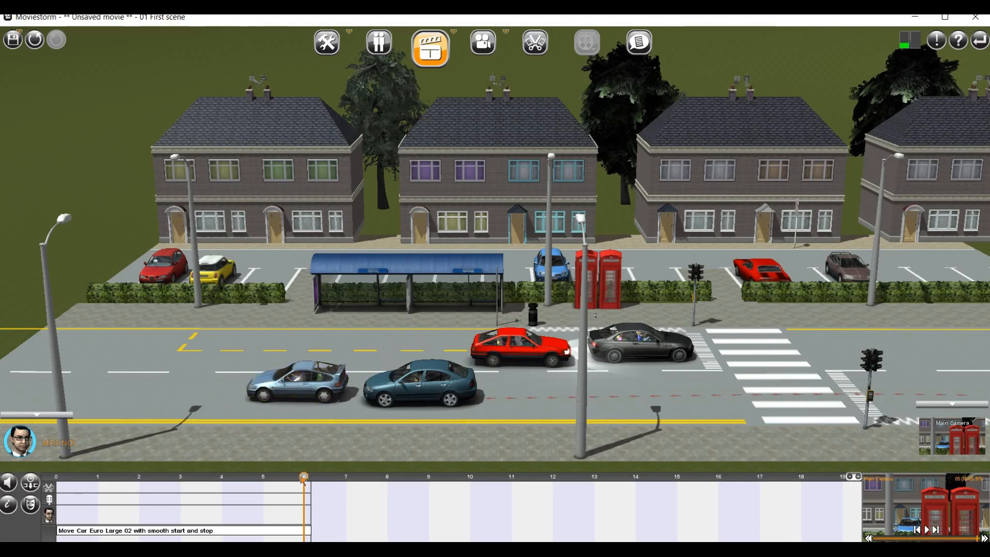
- From just after the start of the timeline, make the light-blue car drive forward past the nearest lamp post, and play the scene
left_click(72, 474)
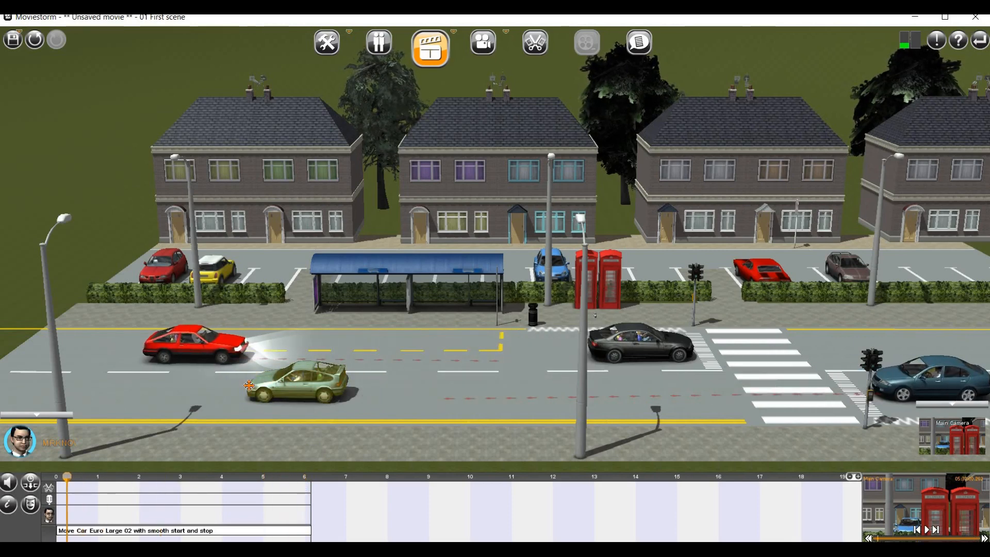
left_click_drag(215, 385, 21, 391)
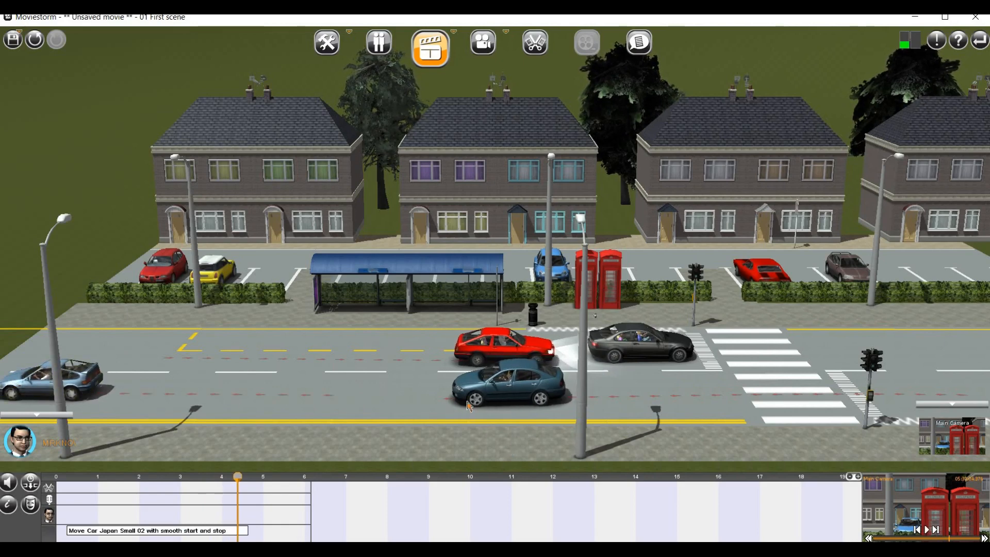
left_click(928, 530)
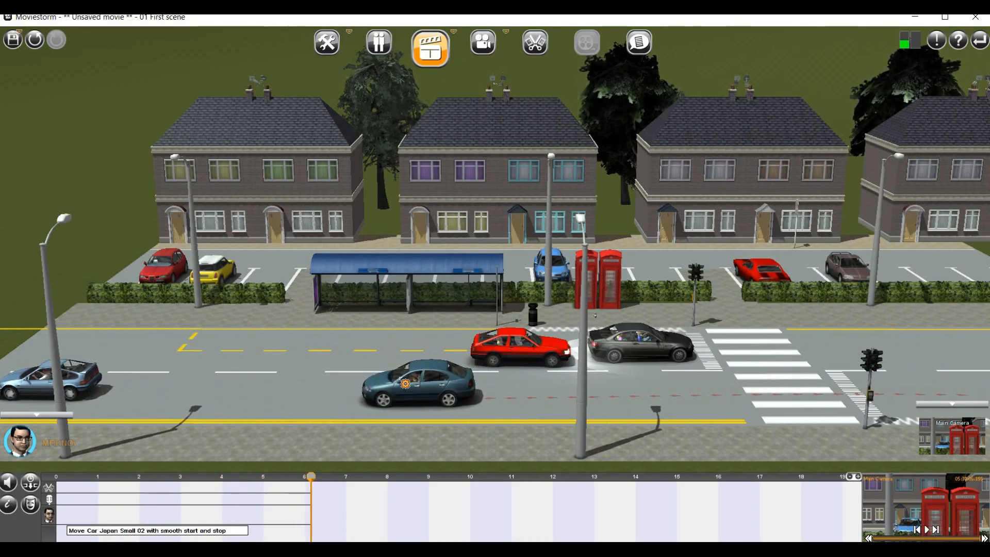
- Extend the dark teal car's drive forward along its lane to opposite the bus shelter's near end, and return the playhead to before it stops
mouse_move(405, 384)
left_mouse_down()
mouse_move(311, 328)
mouse_move(288, 277)
left_mouse_up()
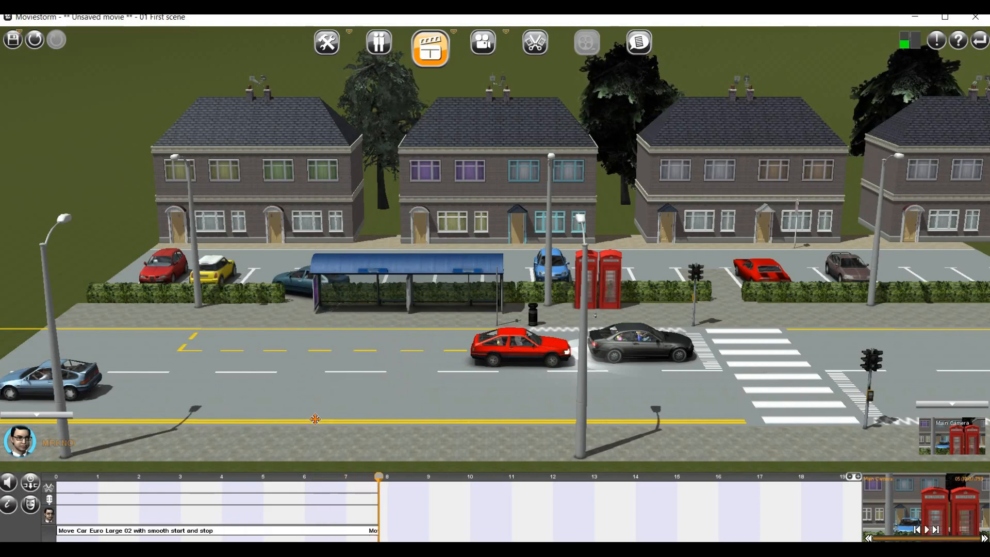
left_click_drag(315, 419, 322, 382)
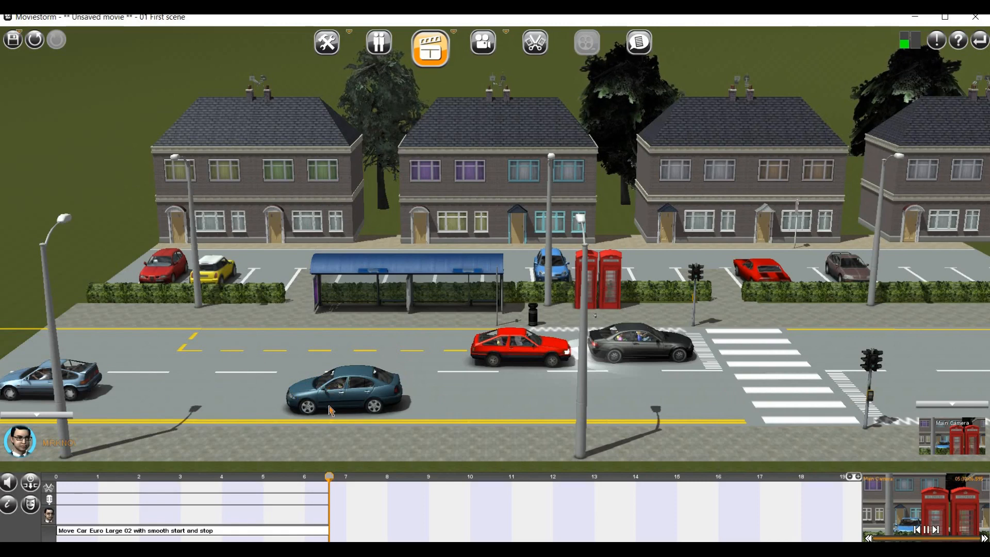
left_click_drag(331, 411, 331, 411)
key("Left")
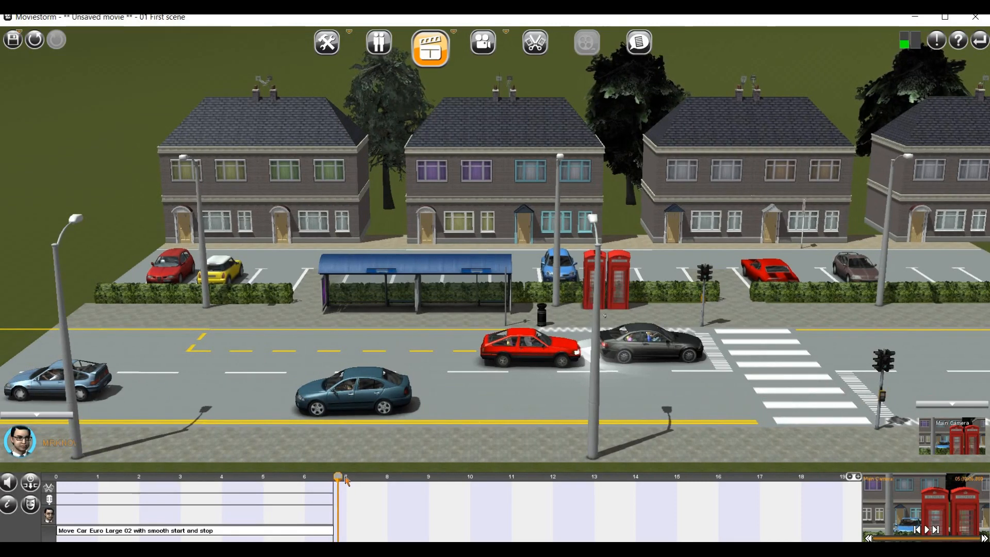
left_click(345, 479)
left_click(322, 477)
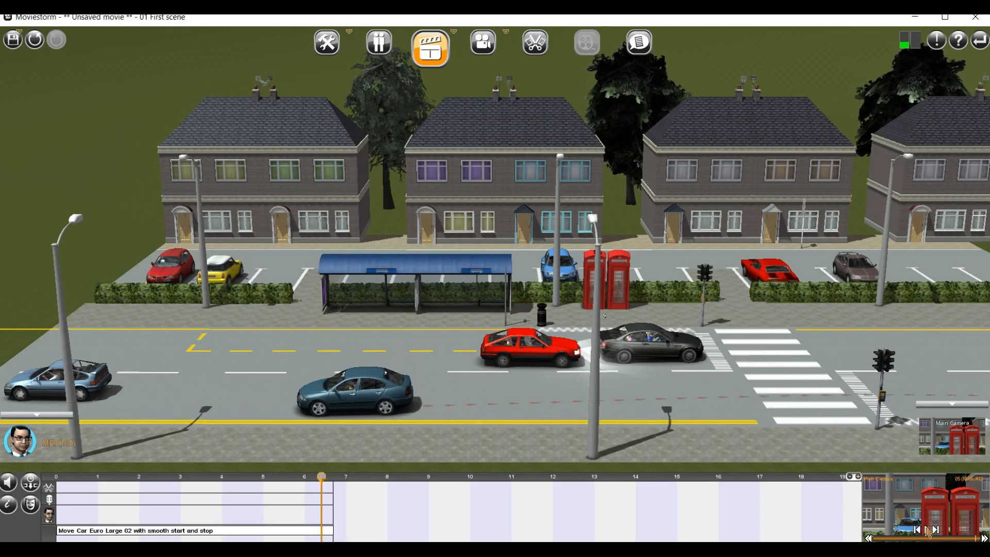
- From the end of its drive, make the dark teal car turn into the free parking bay behind the bus shelter, and play the scene
left_click(926, 529)
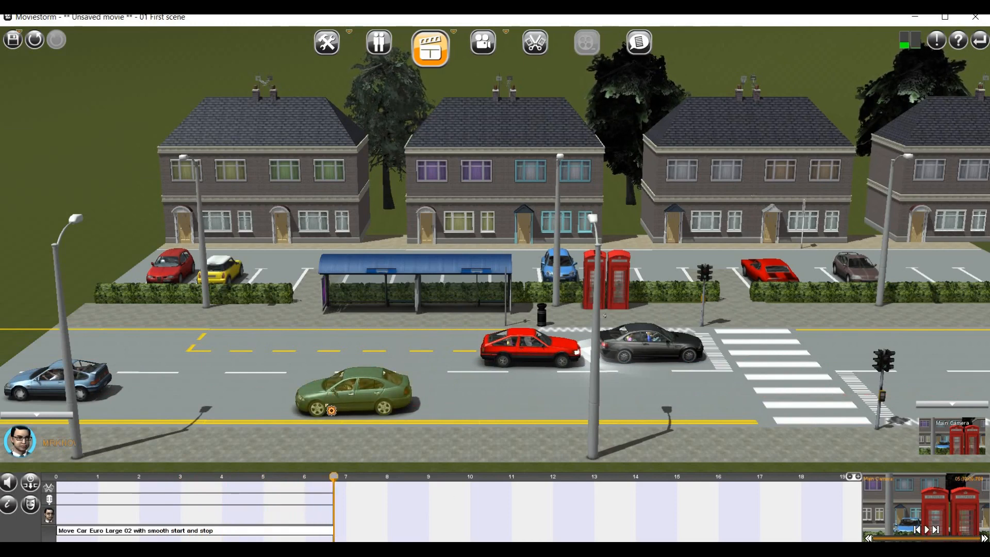
mouse_move(316, 378)
left_mouse_down()
mouse_move(307, 343)
mouse_move(261, 297)
mouse_move(309, 272)
left_mouse_up()
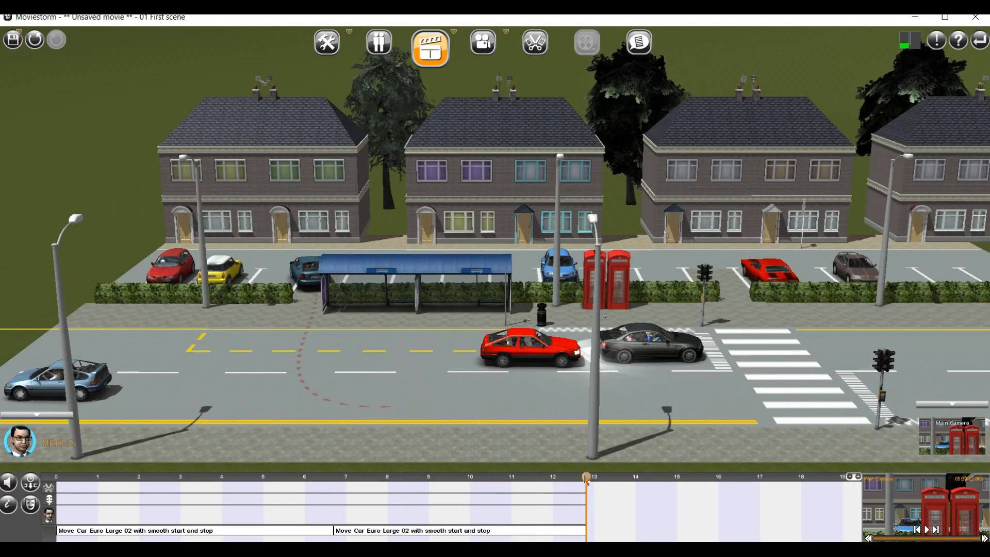
left_click(57, 477)
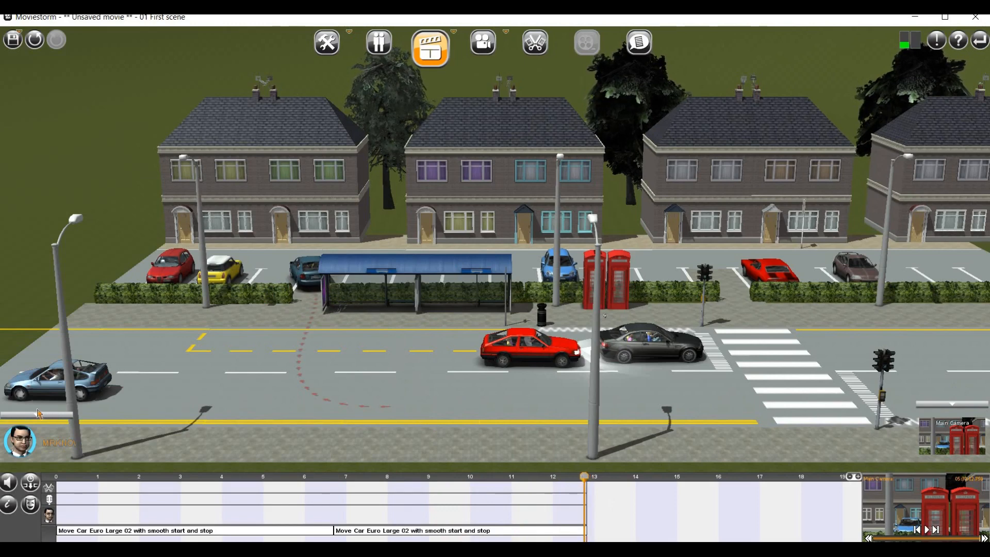
left_click(926, 535)
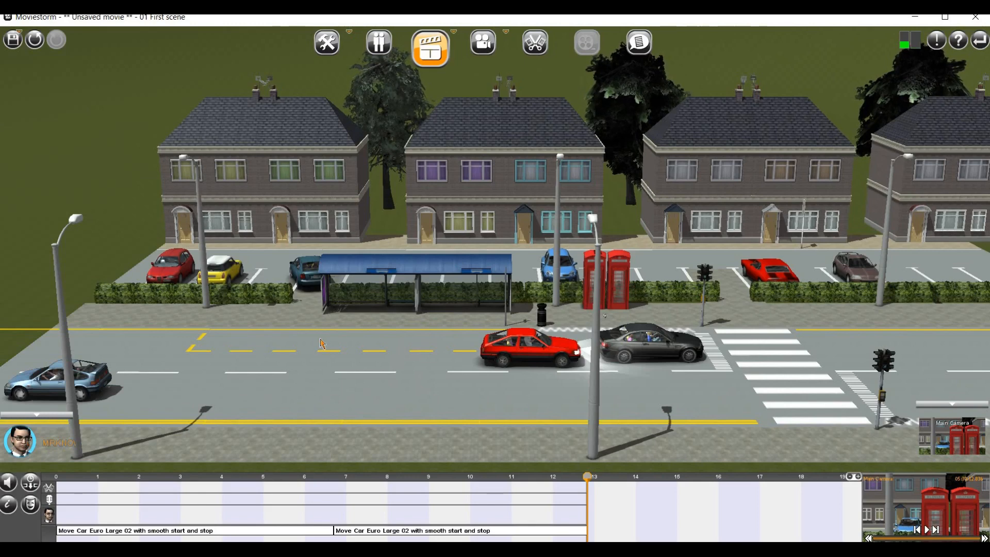
- Place MRKNOW on the pavement under the bus shelter's near end and make him walk to the kerb
left_click(323, 344)
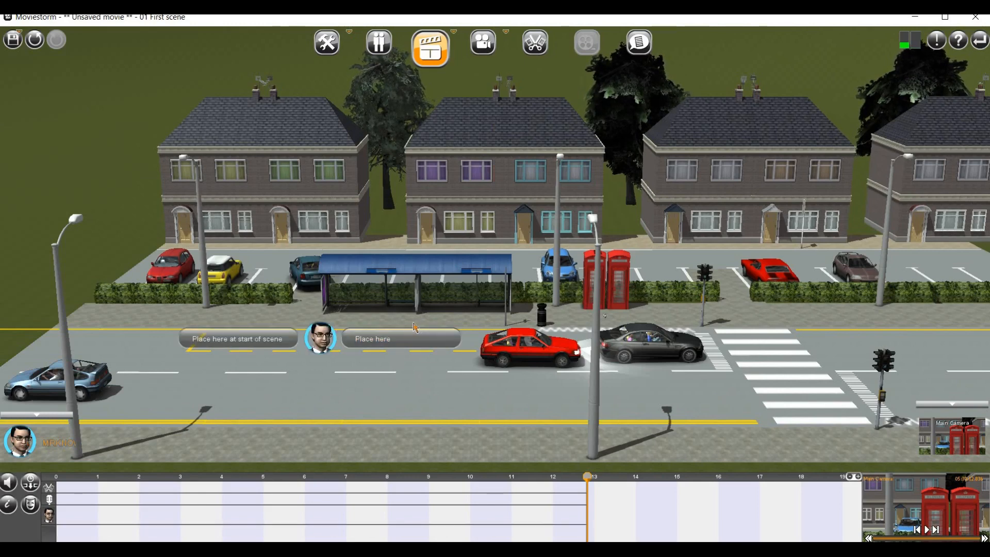
left_click(361, 320)
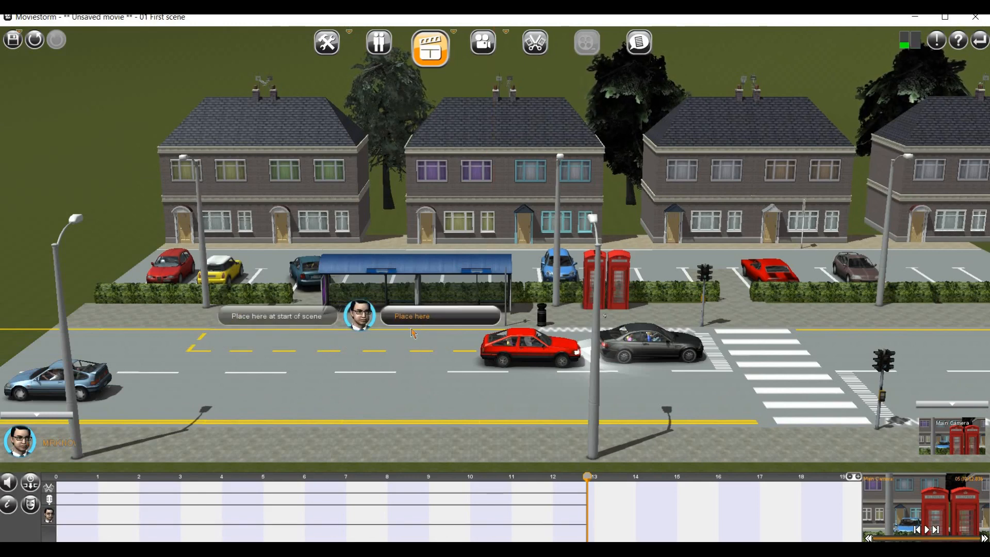
left_click(411, 317)
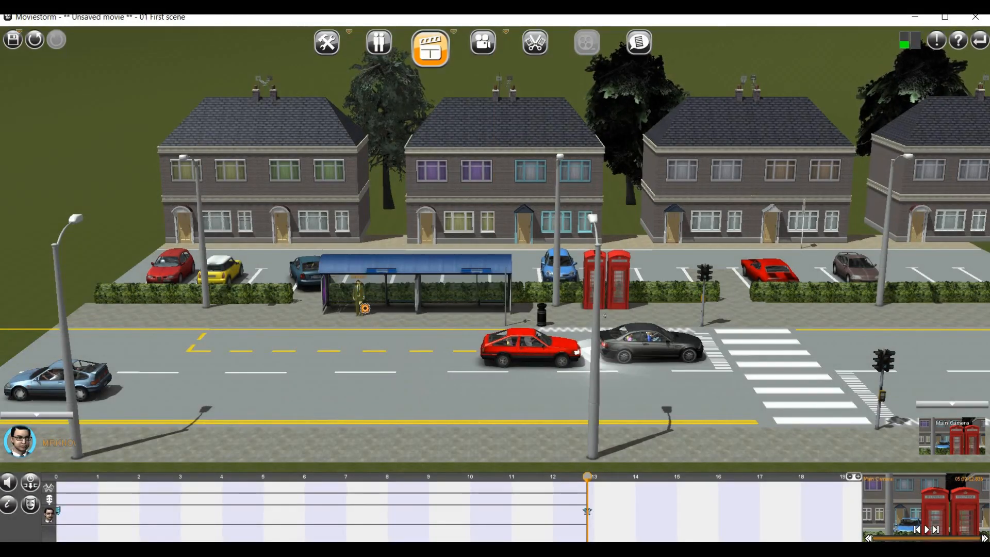
left_click(355, 340)
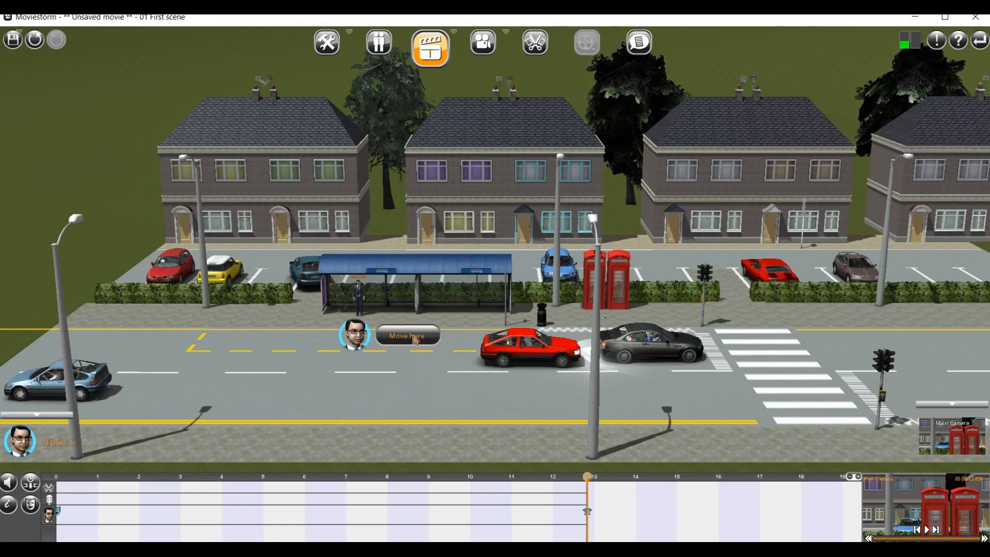
left_click(414, 339)
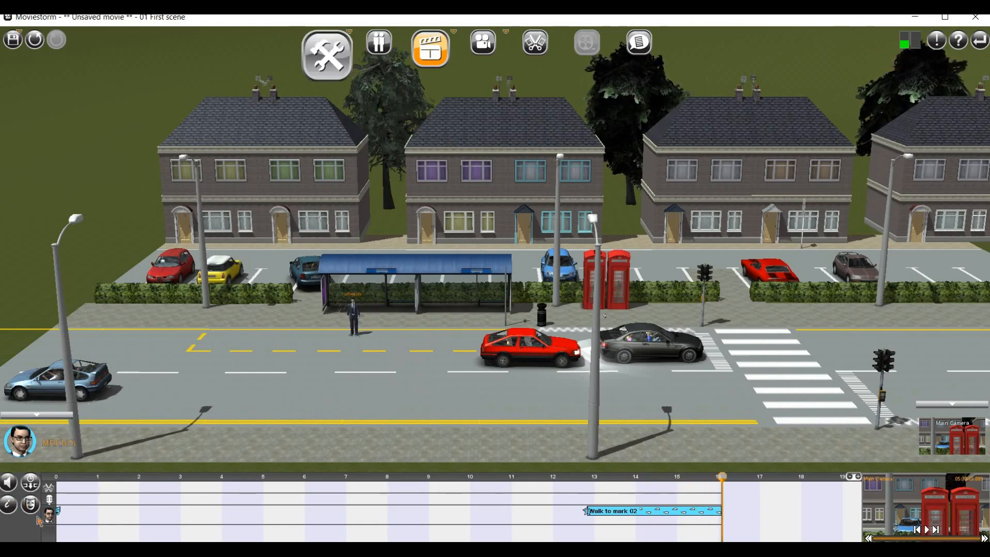
- Search the set's props for POLICE and place the blue police car on the grass beyond the end of the road behind the light-blue car
left_click(327, 43)
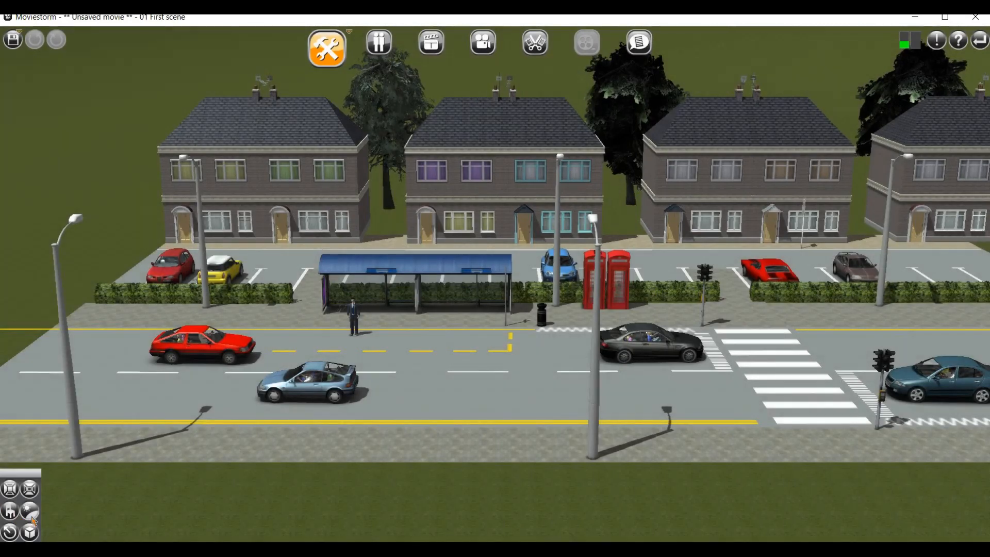
left_click(15, 512)
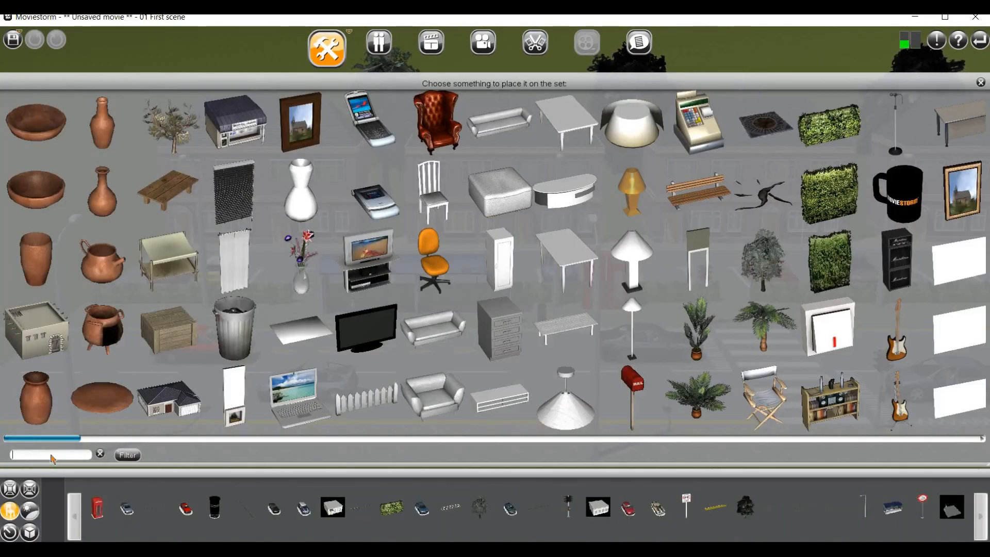
type("POLICE")
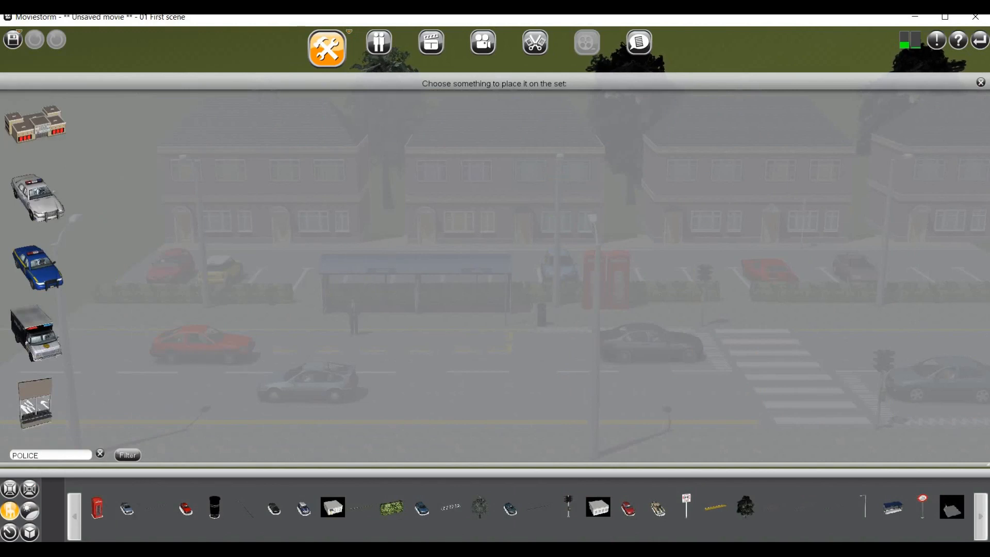
left_click(36, 263)
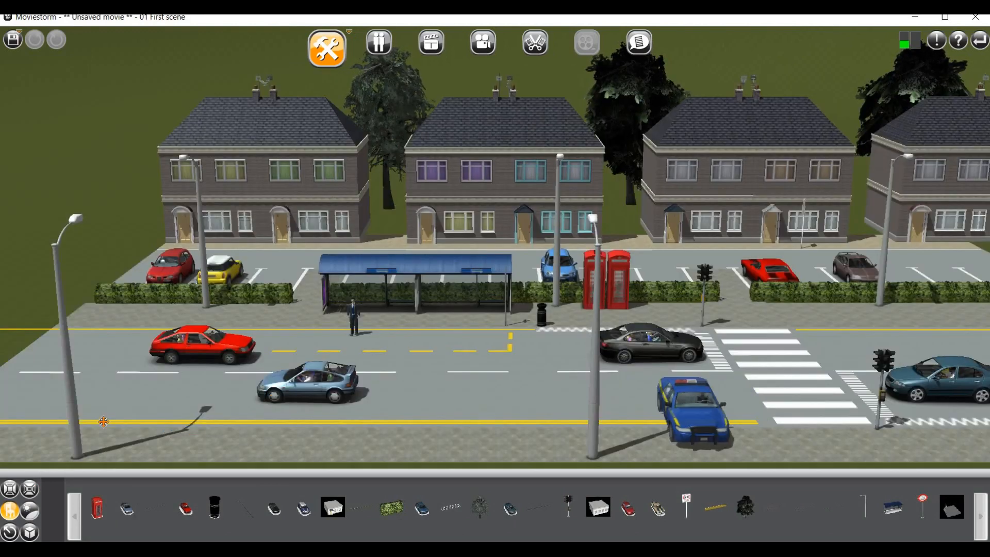
scroll(17, 364, "down", 2)
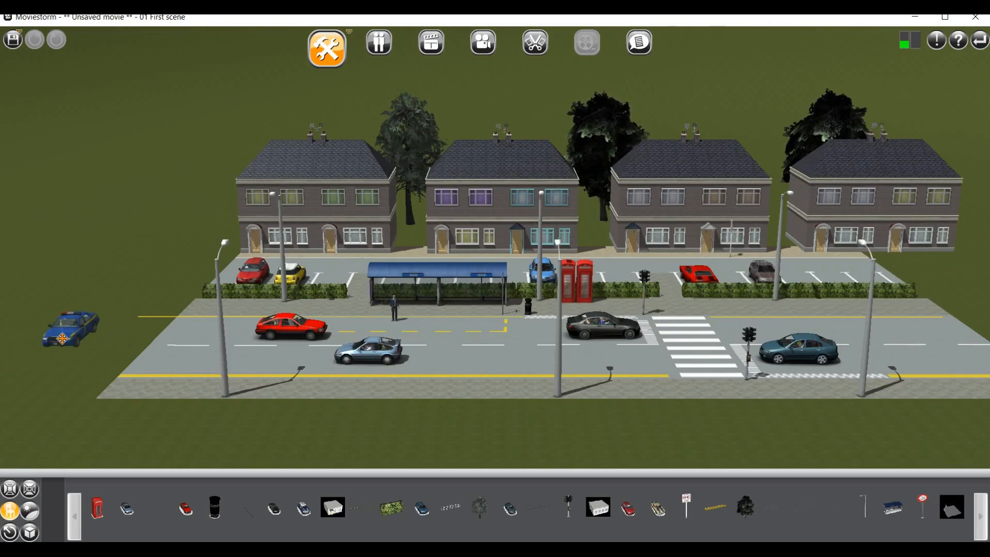
left_click(103, 334)
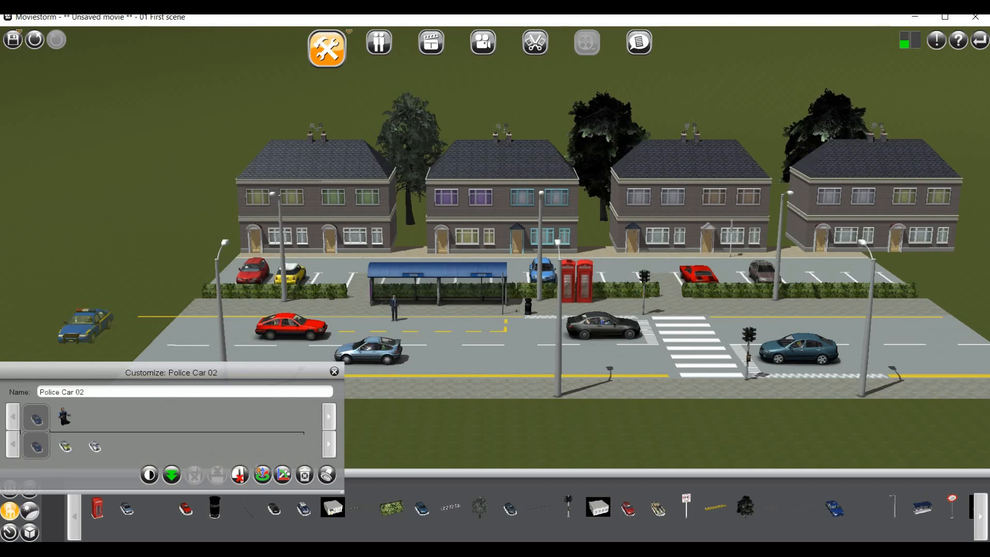
- Rotate the police car to face along the road toward the bus shelter, and return to directing the scene
left_click(262, 474)
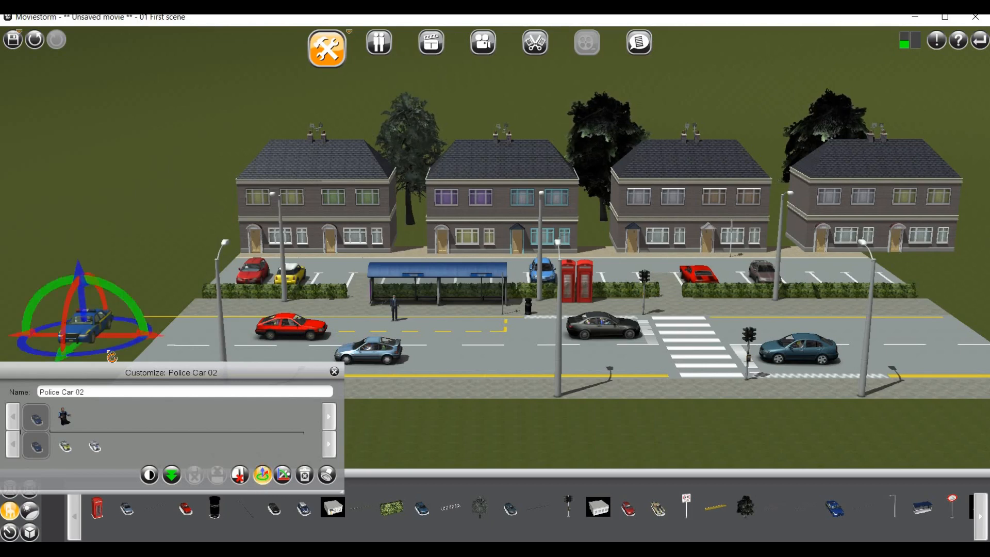
mouse_move(194, 321)
left_mouse_down()
mouse_move(185, 325)
mouse_move(201, 317)
left_mouse_up()
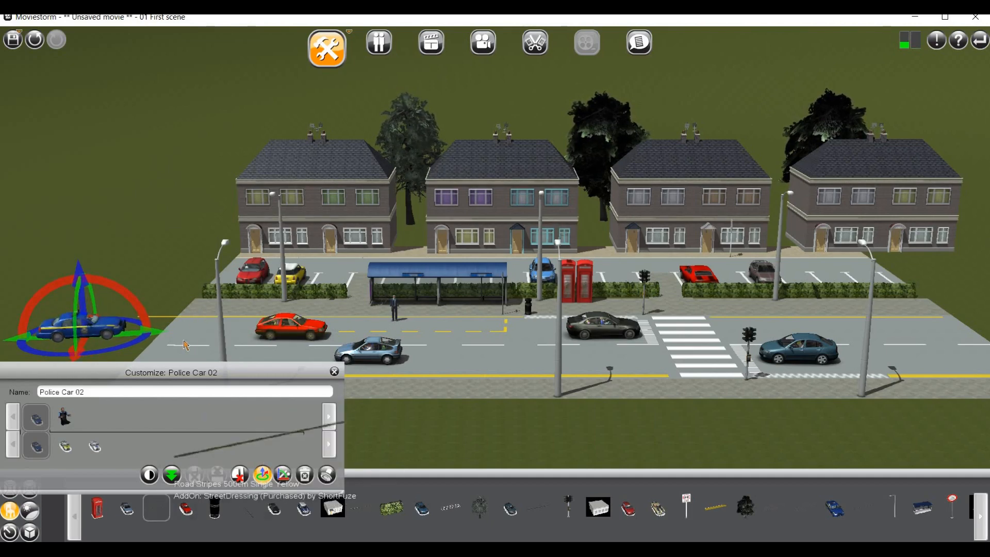
left_click(43, 359)
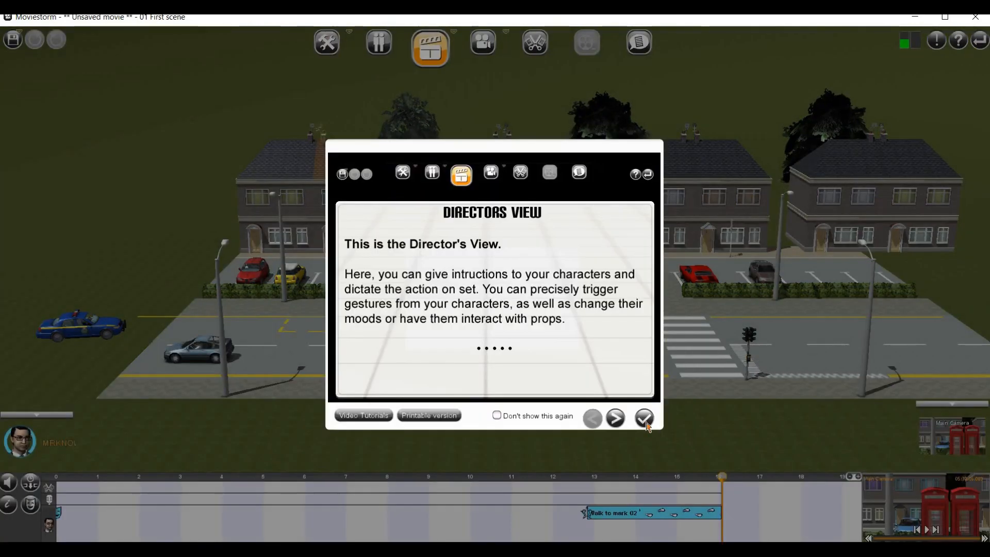
- Turn on the police car's headlamps and flashers, and make it drive along the lane to beside MRKNOW at the bus shelter
left_click(645, 417)
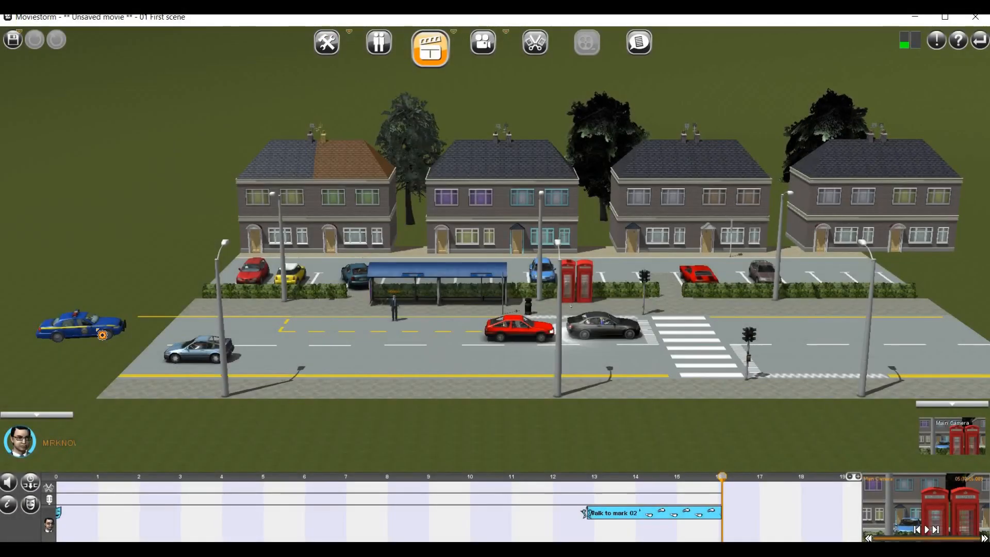
left_click(95, 330)
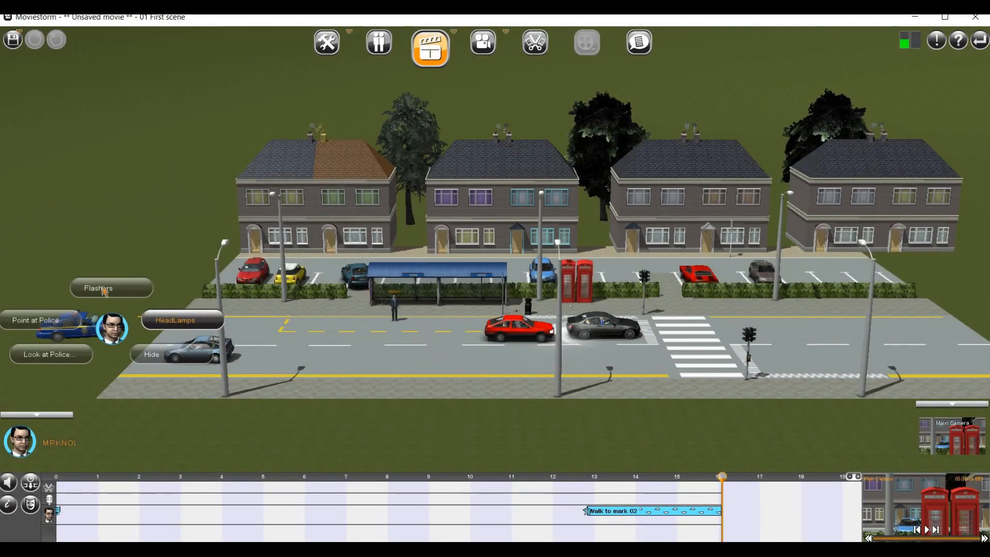
left_click(176, 320)
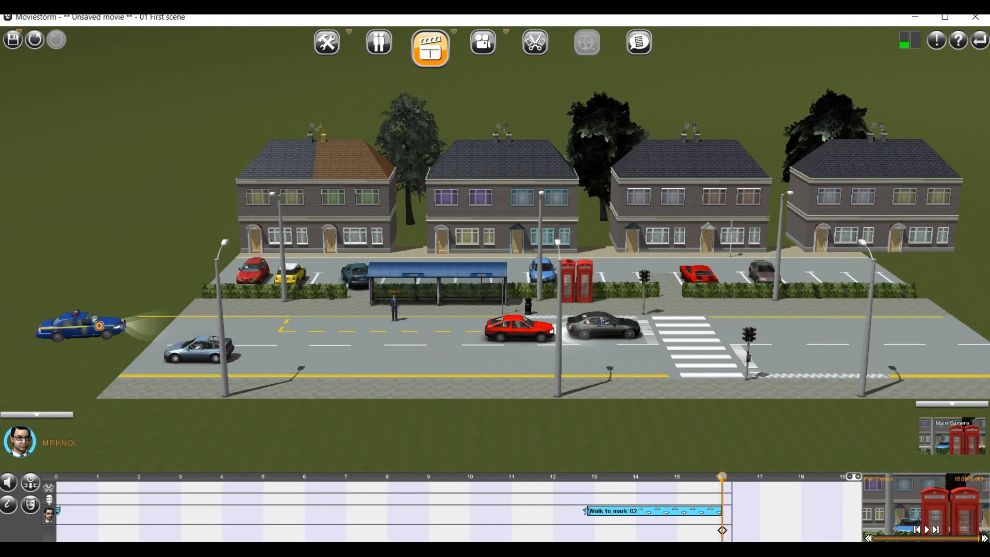
left_click(99, 325)
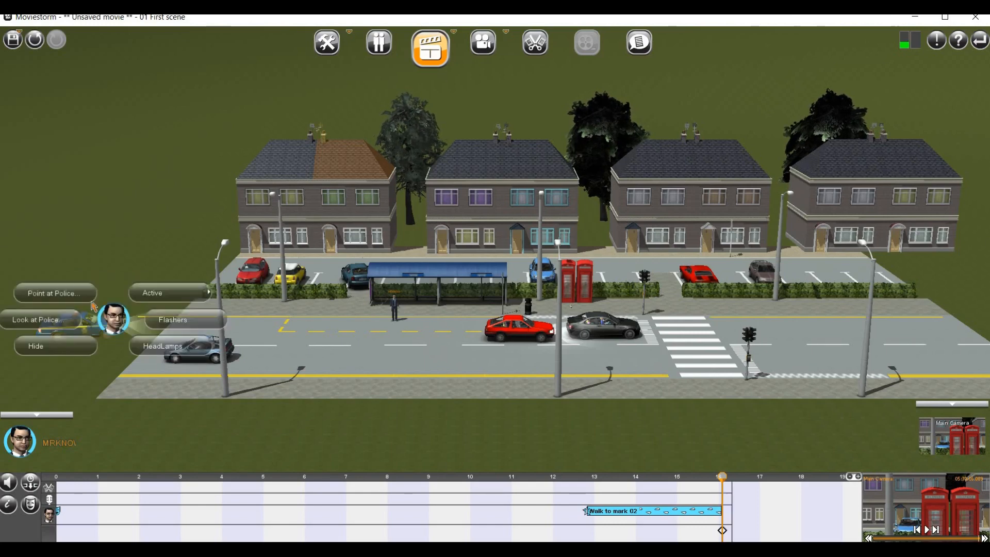
left_click(220, 330)
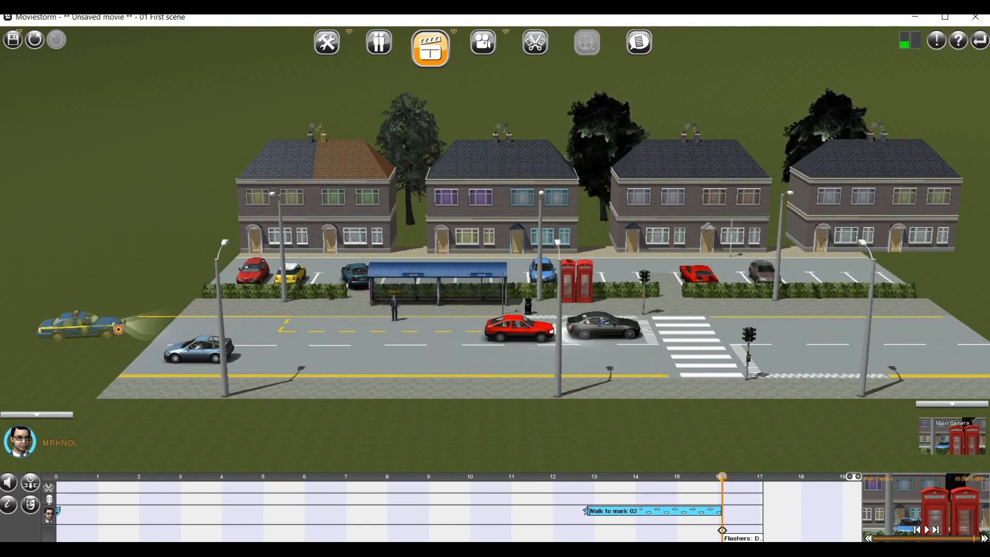
left_click_drag(126, 321, 396, 329)
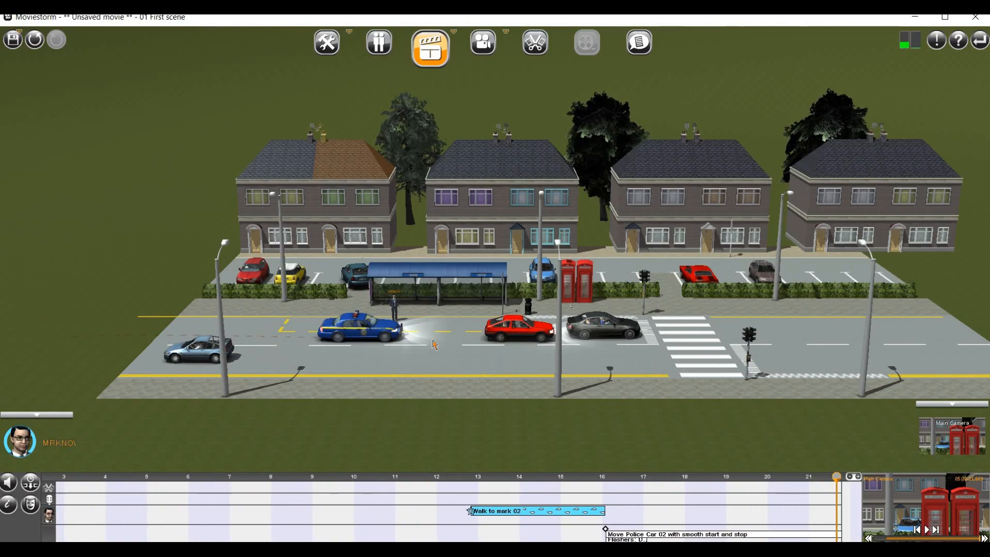
- Make MRKNOW move along the pavement to in front of the telephone boxes, with the walk speed raised almost to maximum so he runs
scroll(536, 327, "up", 3)
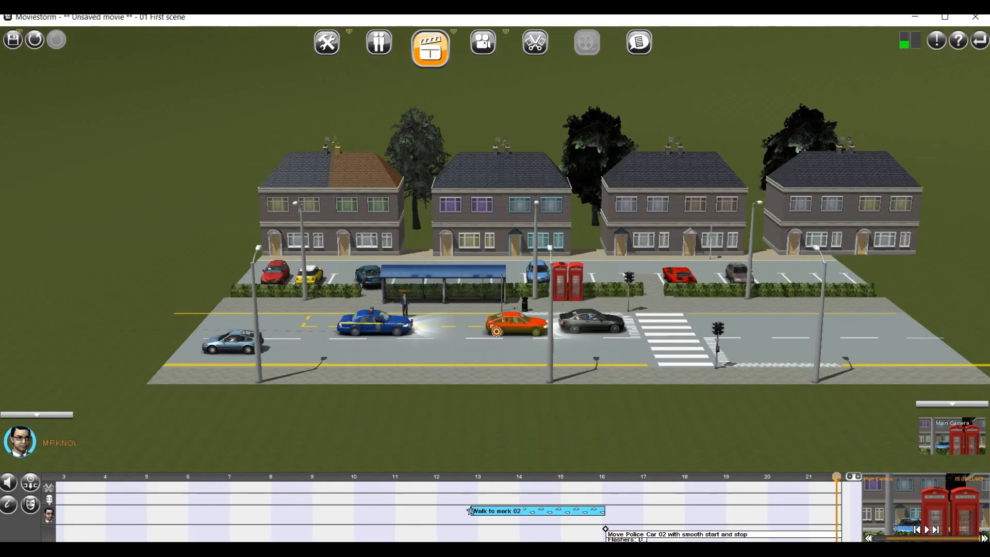
scroll(328, 362, "up", 3)
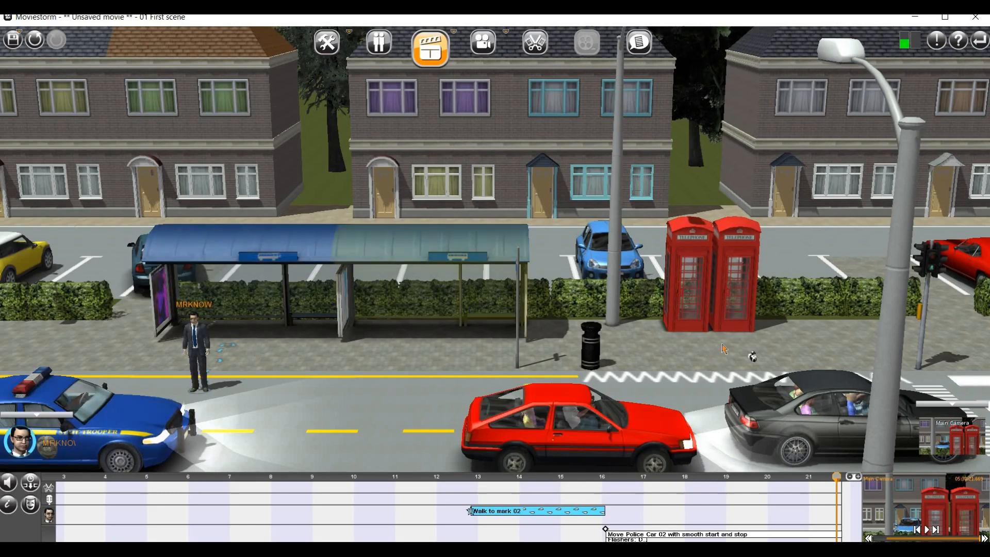
left_click(722, 342)
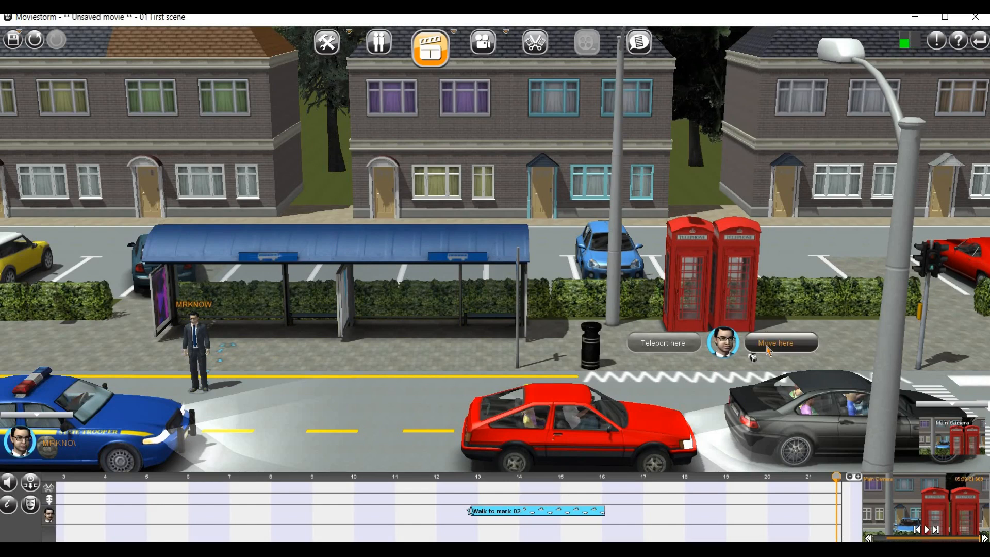
left_click(768, 348)
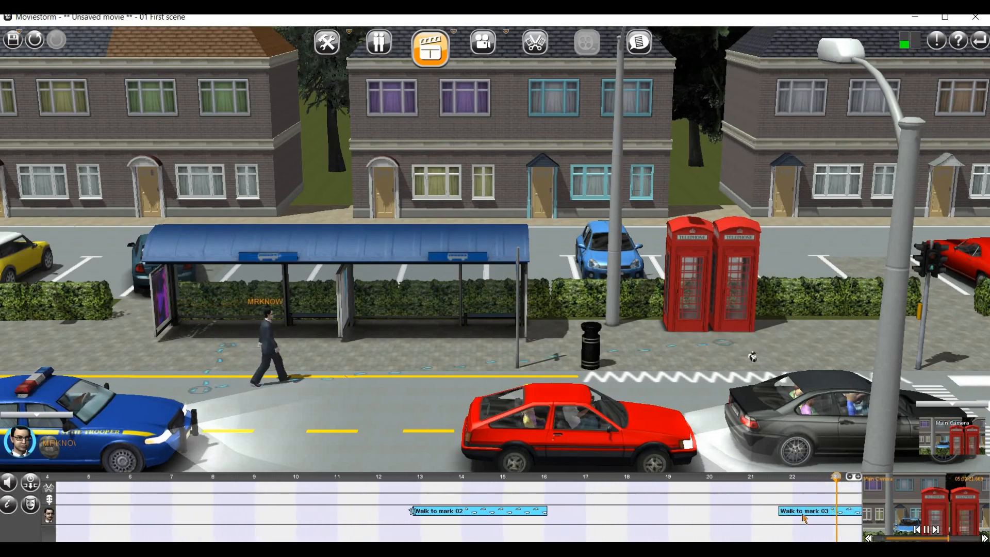
left_click(836, 523)
left_click(837, 523)
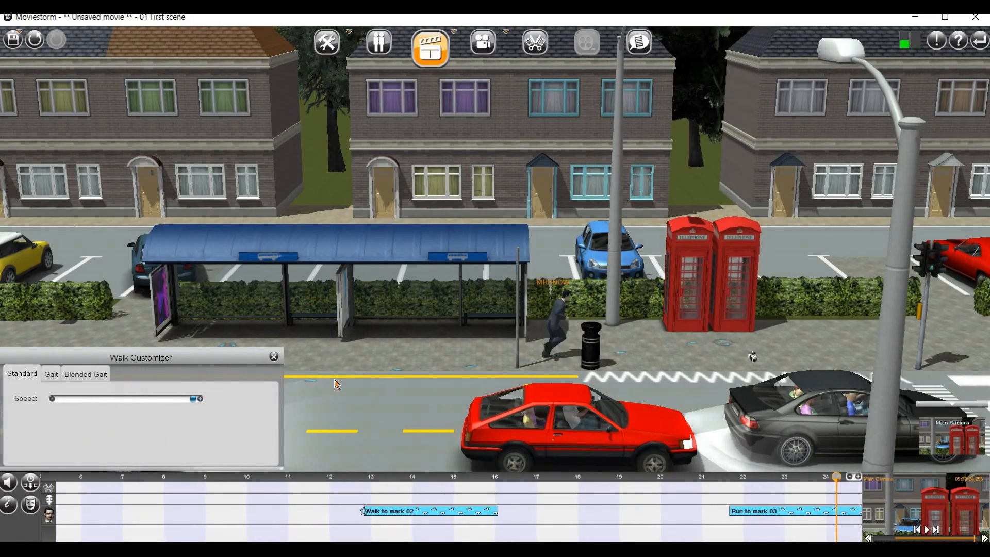
- Play MRKNOW's run to the telephone boxes from shortly after it starts
left_click(843, 480)
left_click(724, 486)
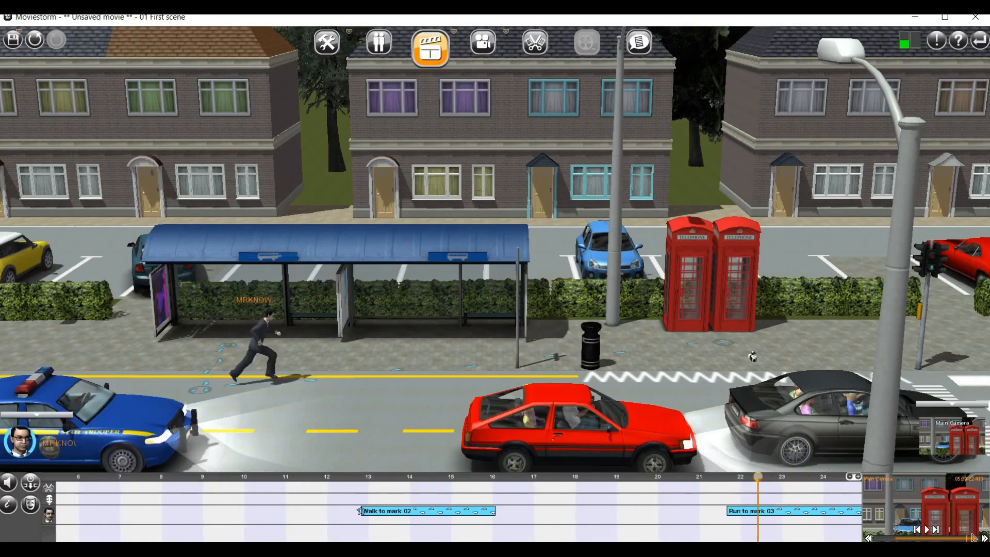
left_click(928, 535)
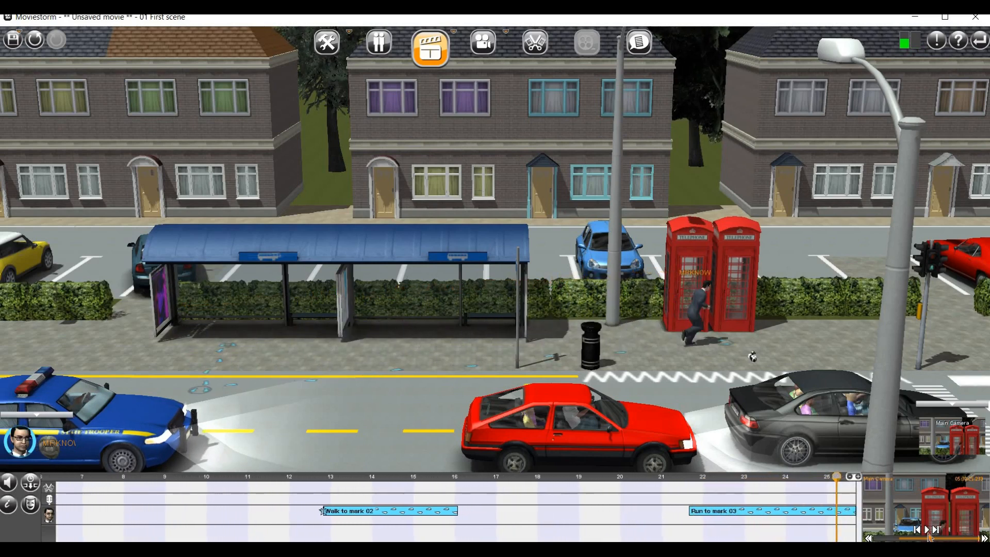
- Make MRKNOW enter the right-hand telephone box and pick up the phone once inside
left_click(751, 294)
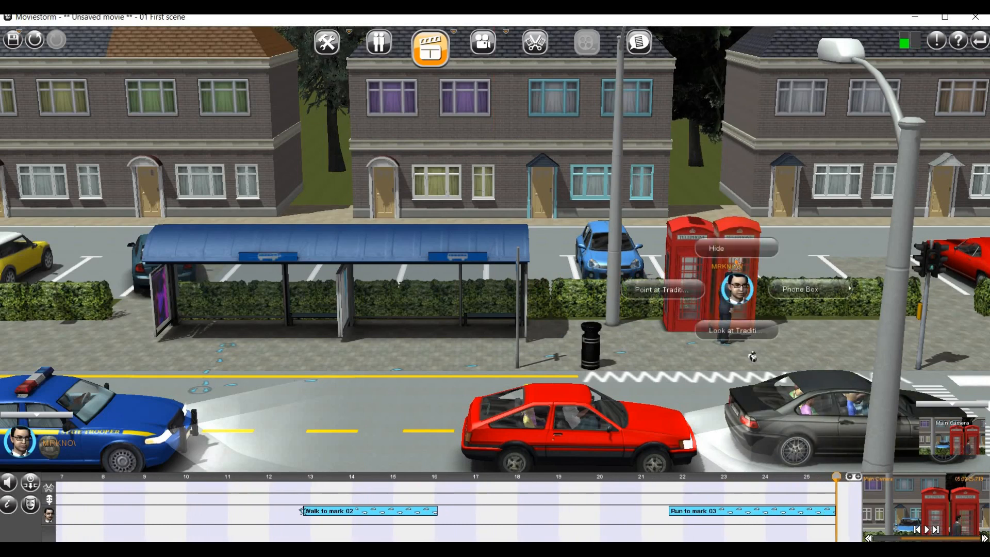
mouse_move(825, 289)
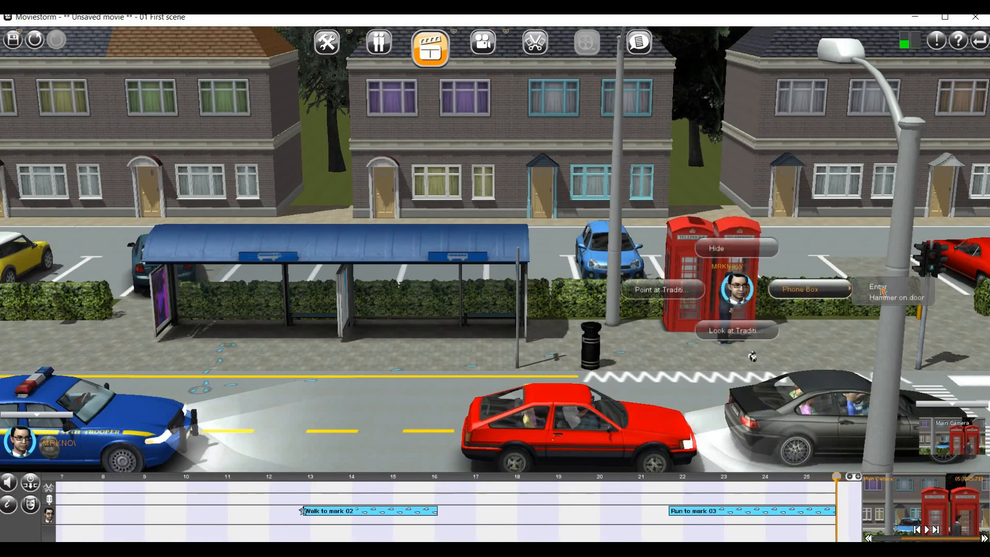
left_click(879, 287)
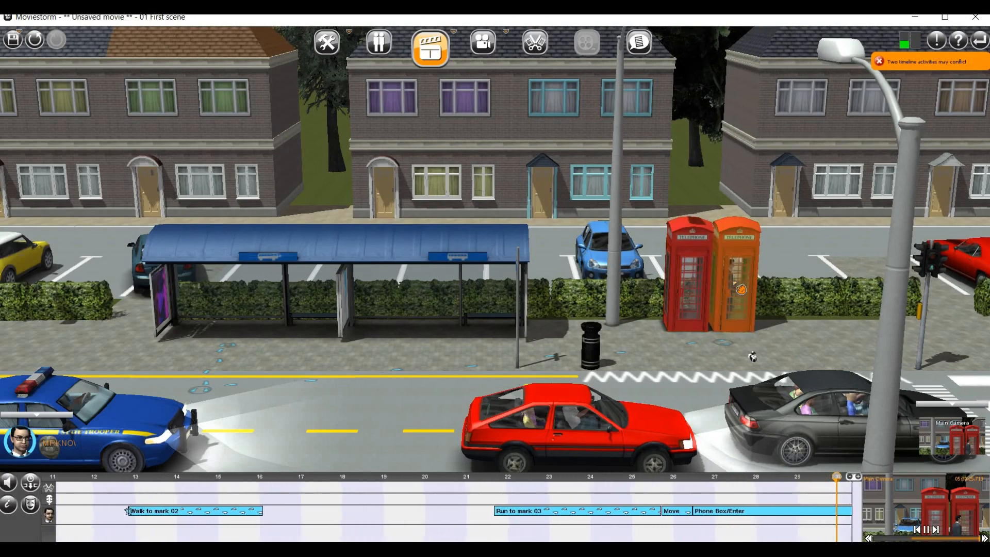
left_click(739, 286)
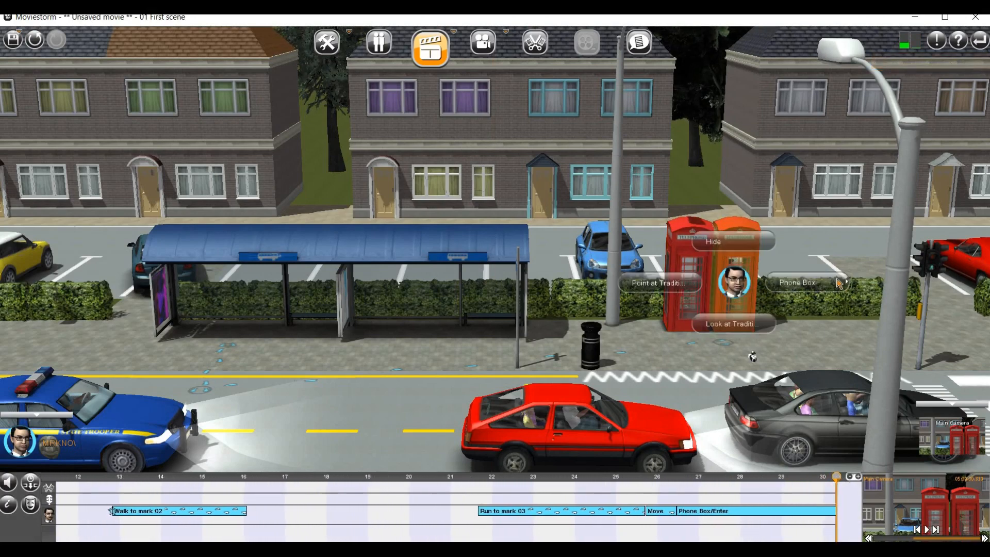
left_click(845, 285)
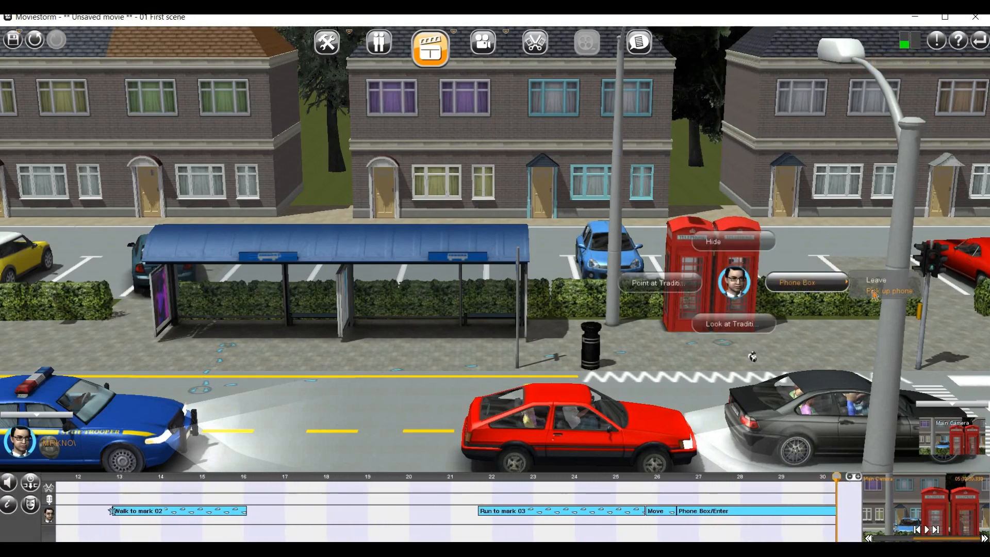
left_click(873, 292)
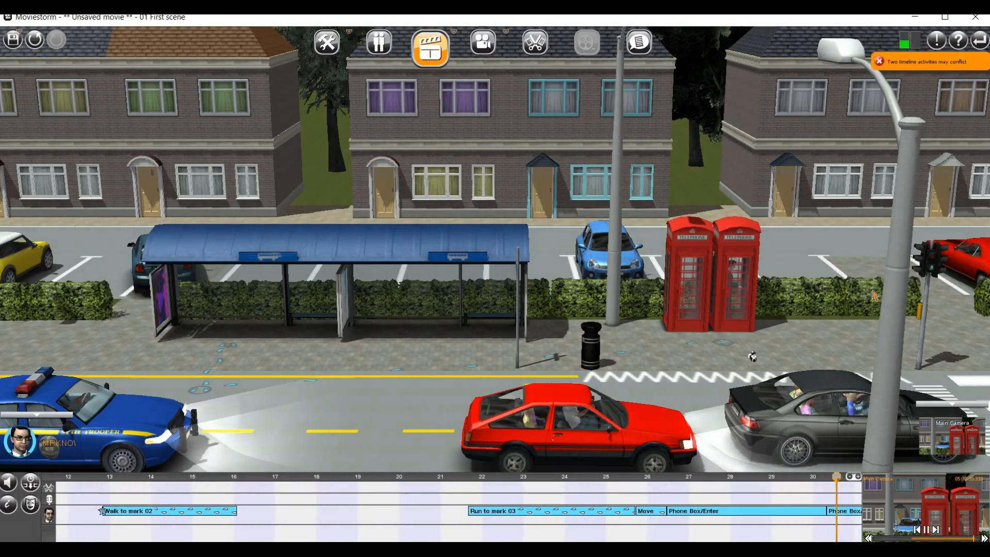
- Make MRKNOW talk on the phone inside the telephone box
left_click(747, 281)
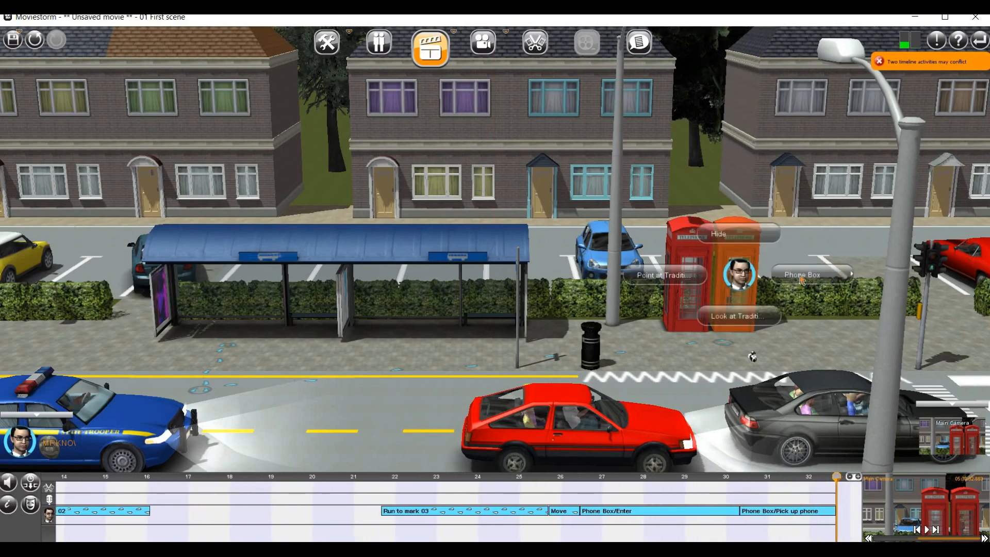
left_click(801, 278)
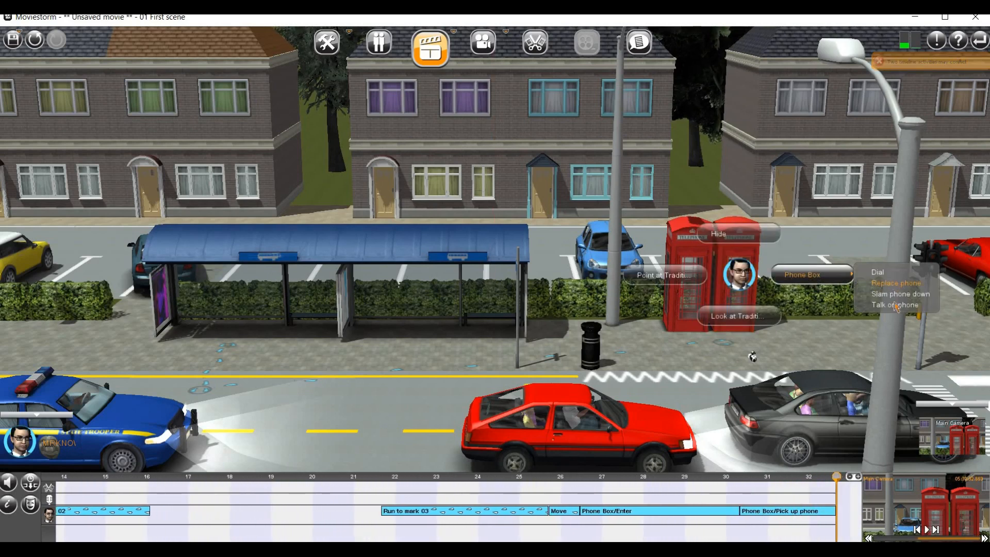
left_click(883, 307)
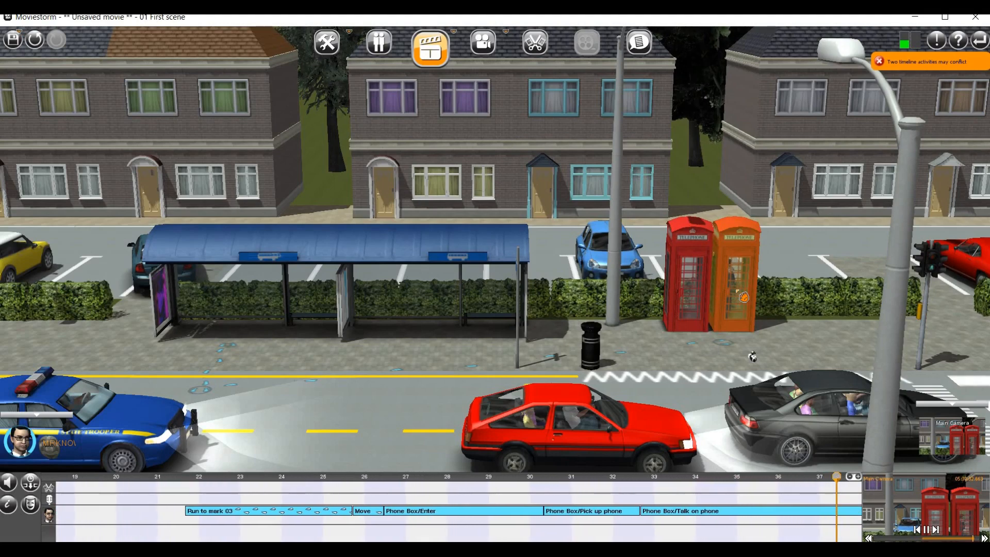
- Make MRKNOW slam the phone down after the call and leave the telephone box
left_click(743, 296)
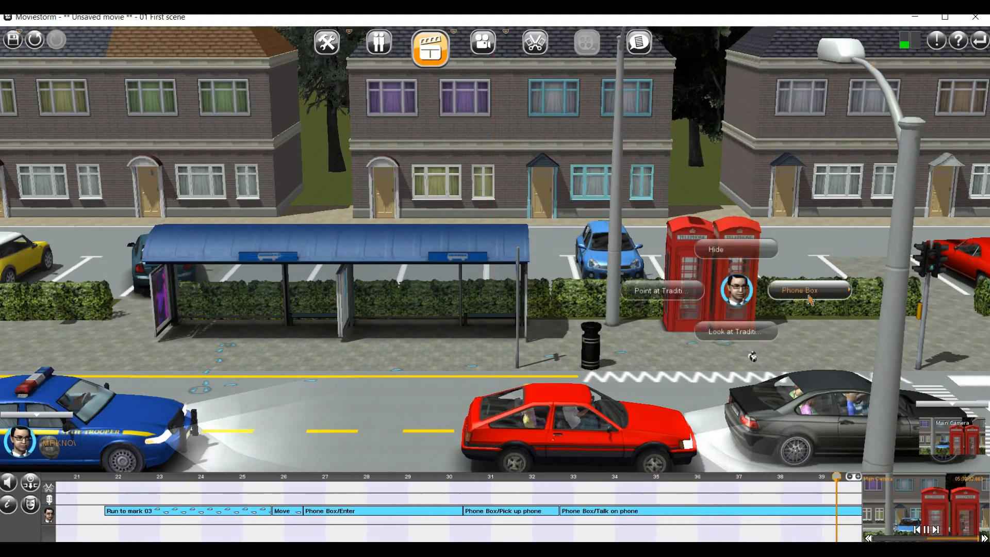
mouse_move(808, 295)
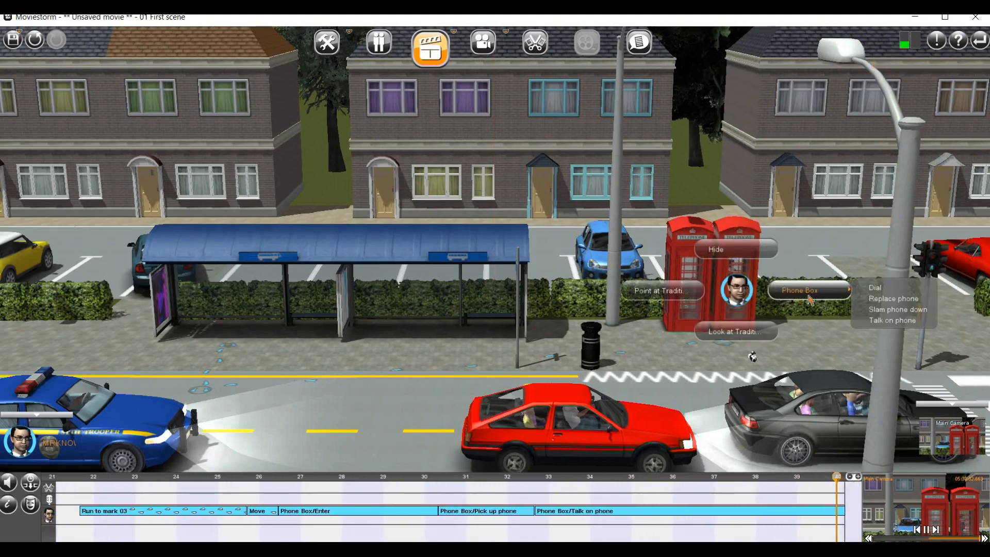
left_click(895, 314)
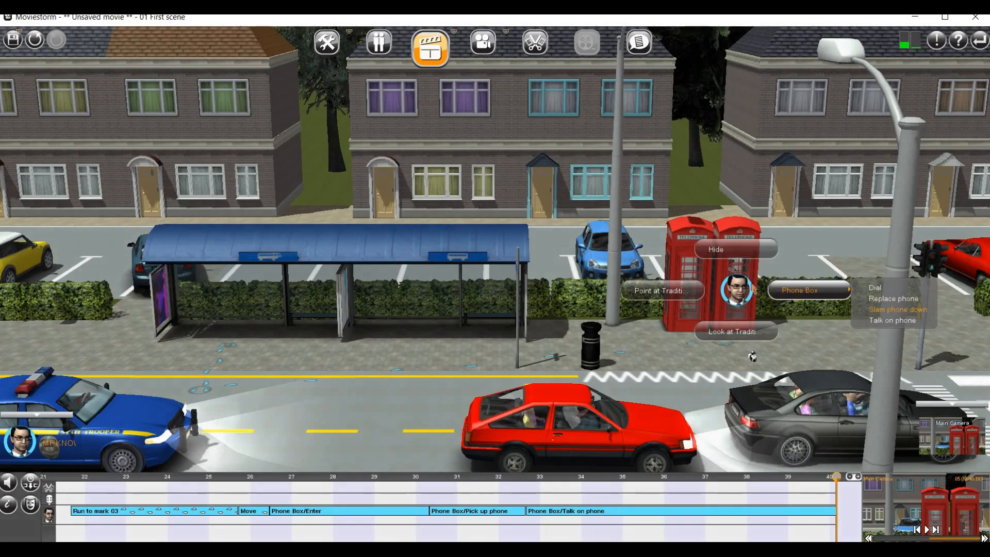
mouse_move(814, 289)
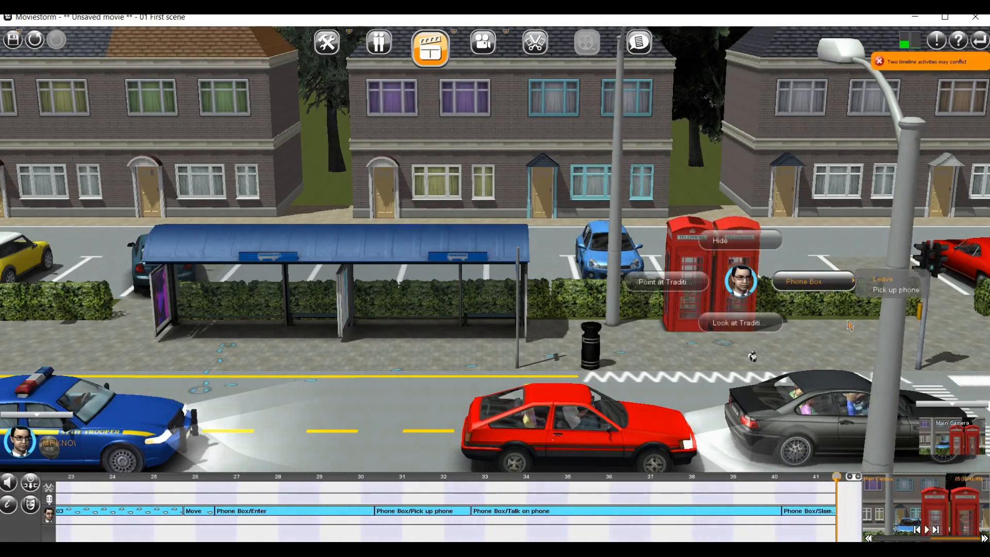
left_click(883, 279)
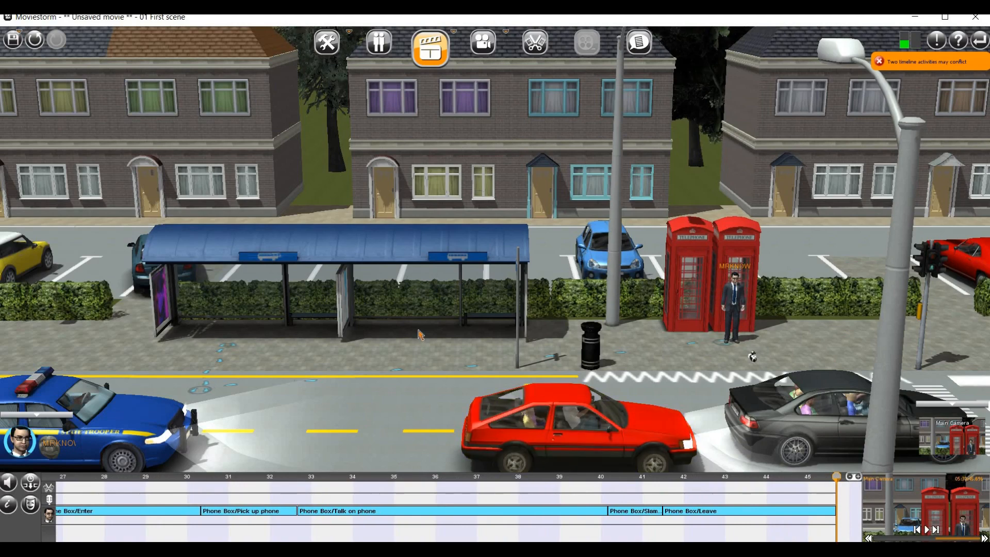
- Play the whole scene from the beginning in a wide view of the street
scroll(420, 334, "down", 4)
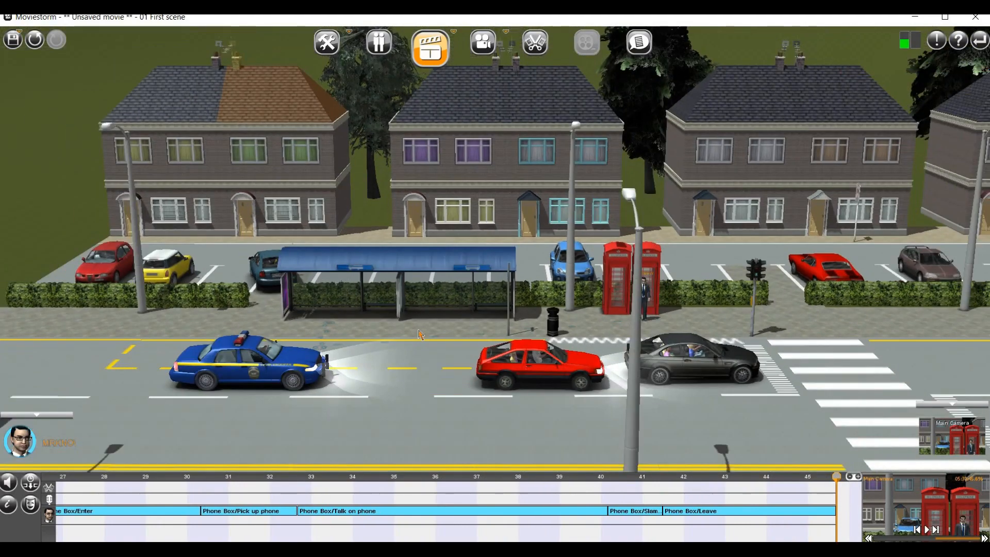
scroll(420, 334, "down", 3)
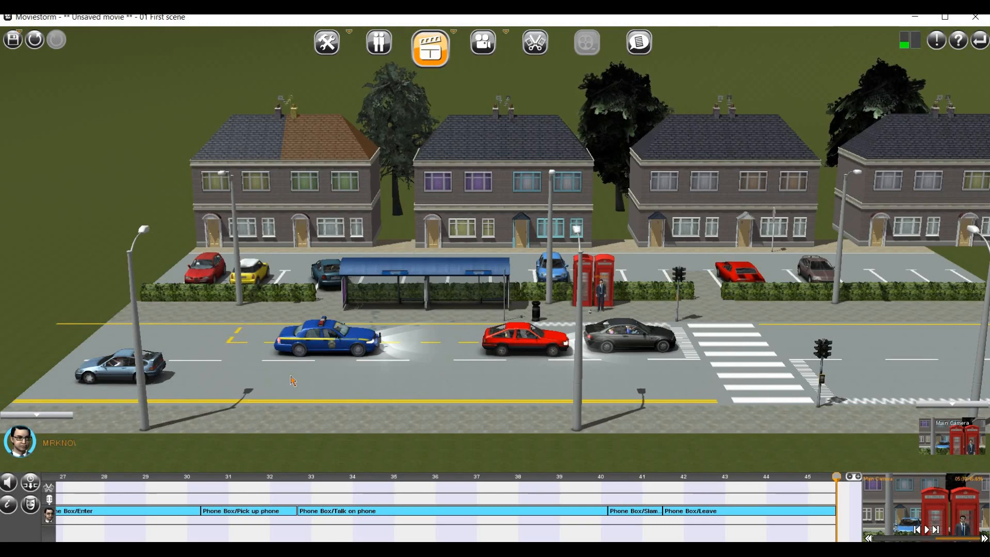
scroll(412, 241, "down", 2)
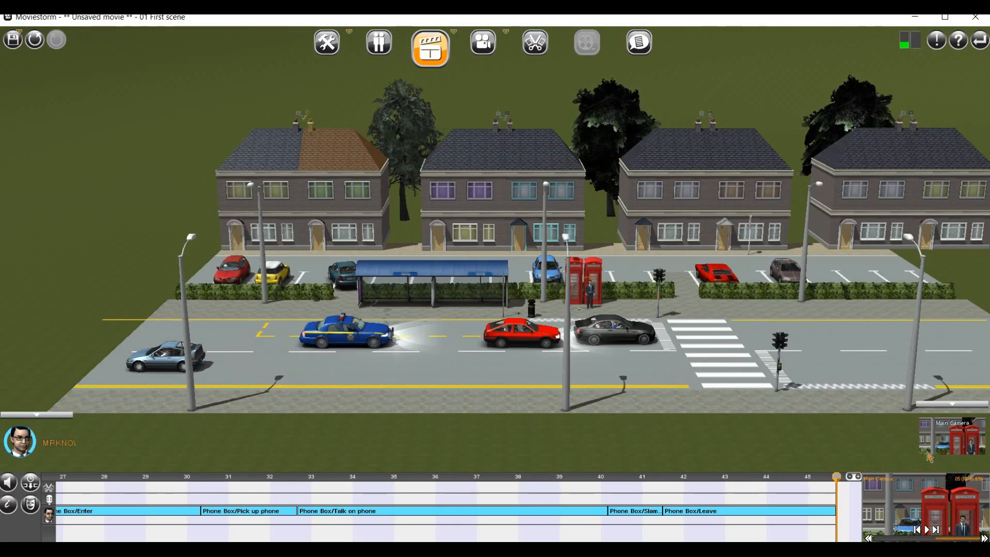
key("space")
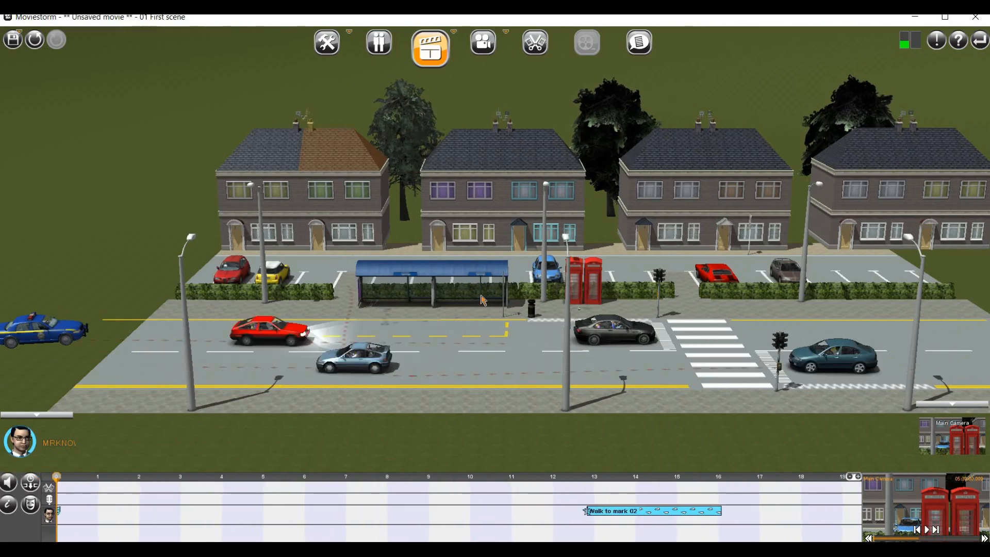
scroll(482, 296, "up", 1)
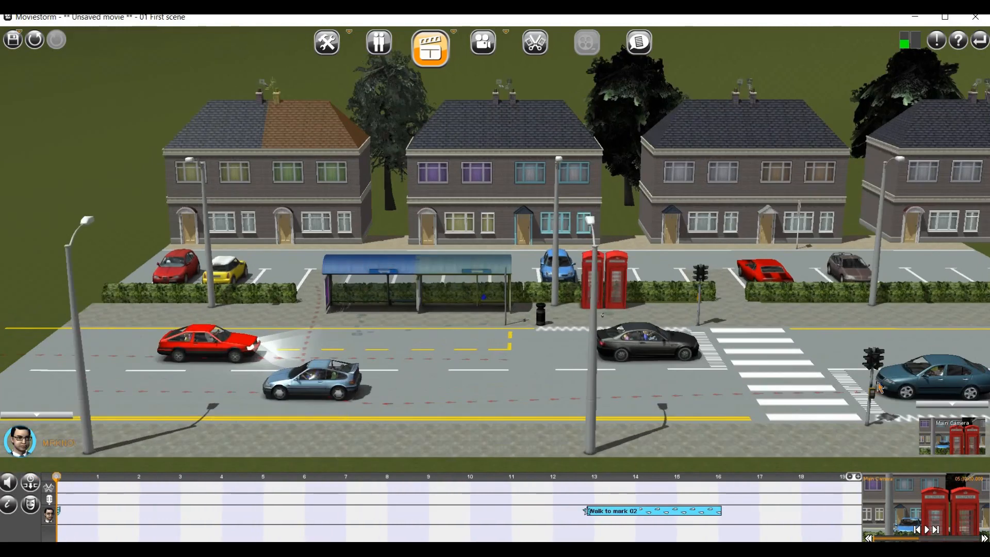
left_click(927, 530)
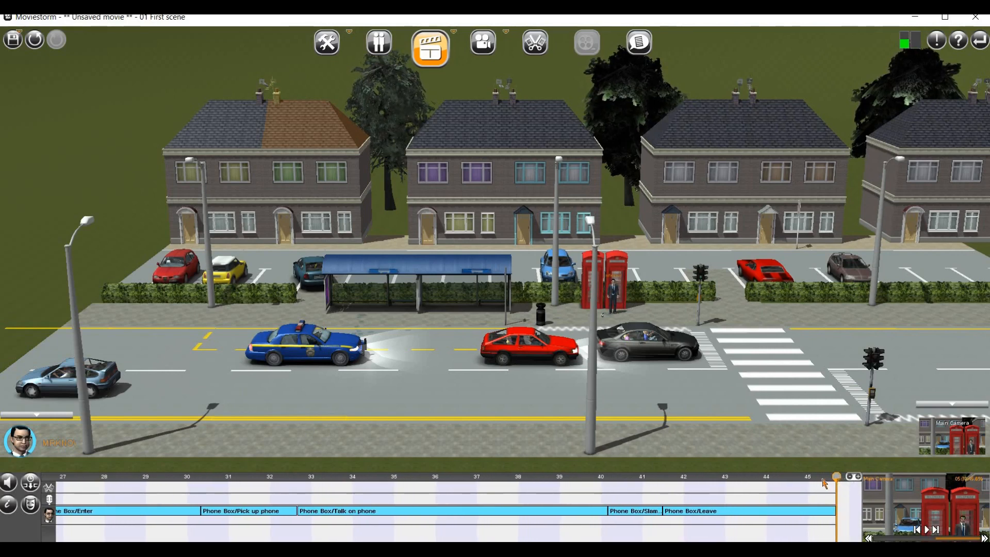
- Toggle the police car's flashers at about 21.4 seconds, just before MRKNOW's run to the telephone boxes starts
left_click_drag(444, 481, 293, 479)
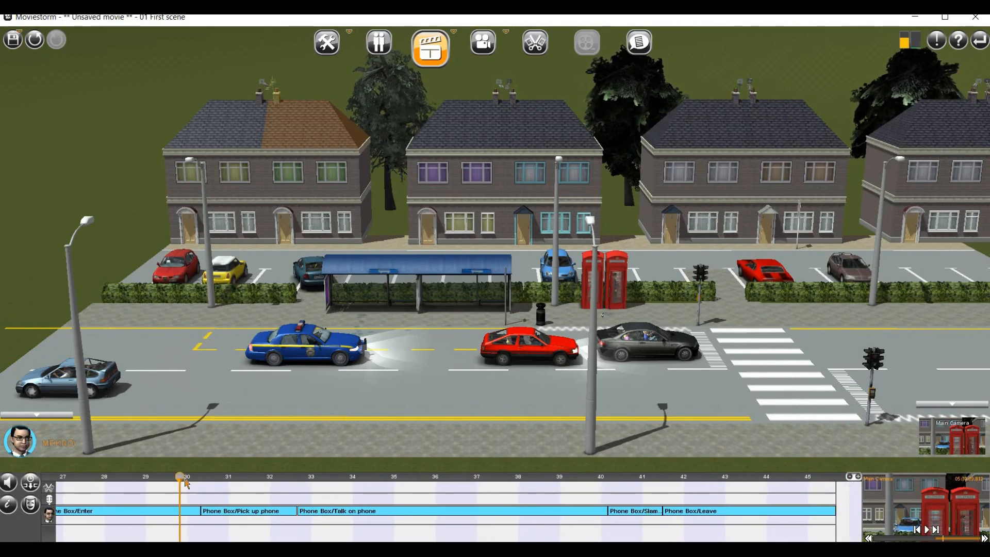
left_click_drag(1, 474, 529, 502)
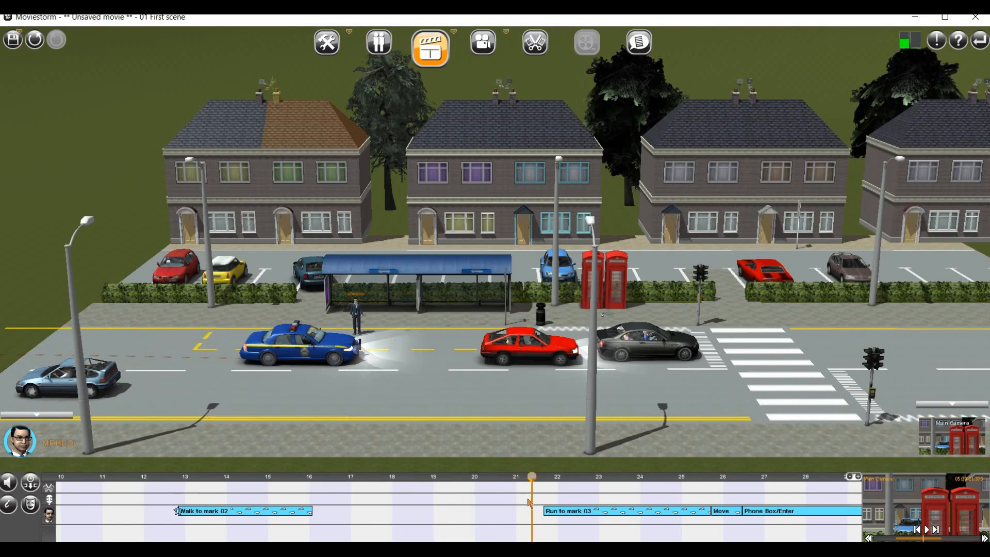
scroll(529, 502, "down", 1)
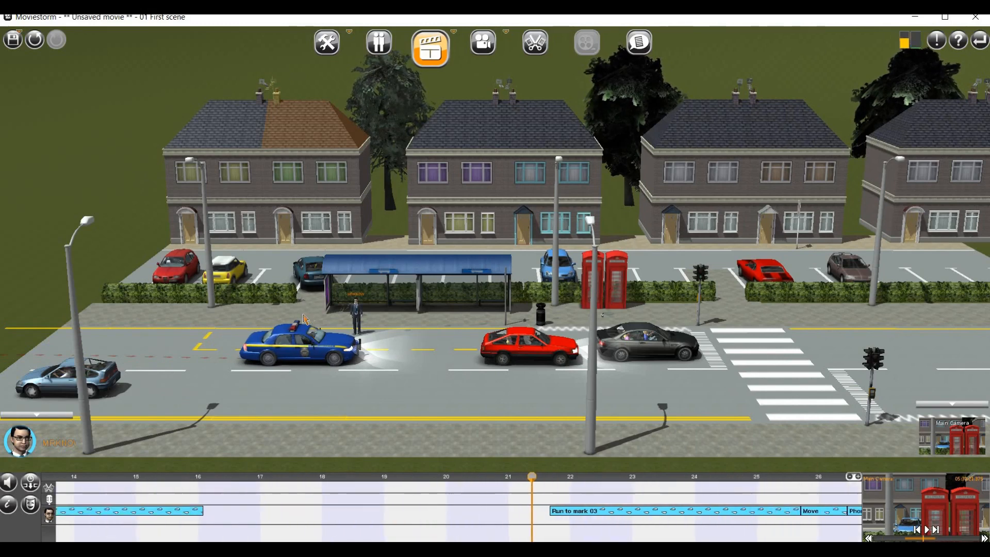
left_click(302, 338)
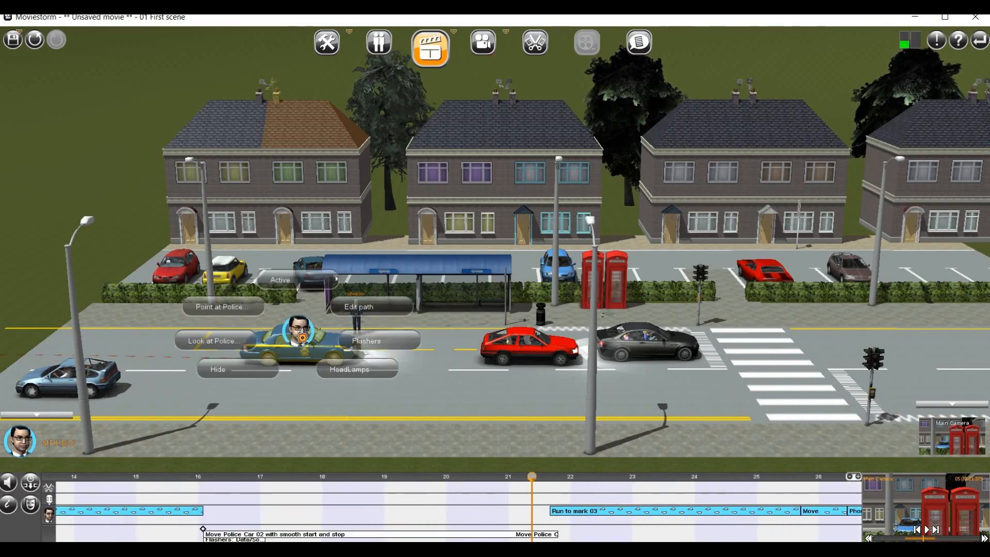
left_click(397, 345)
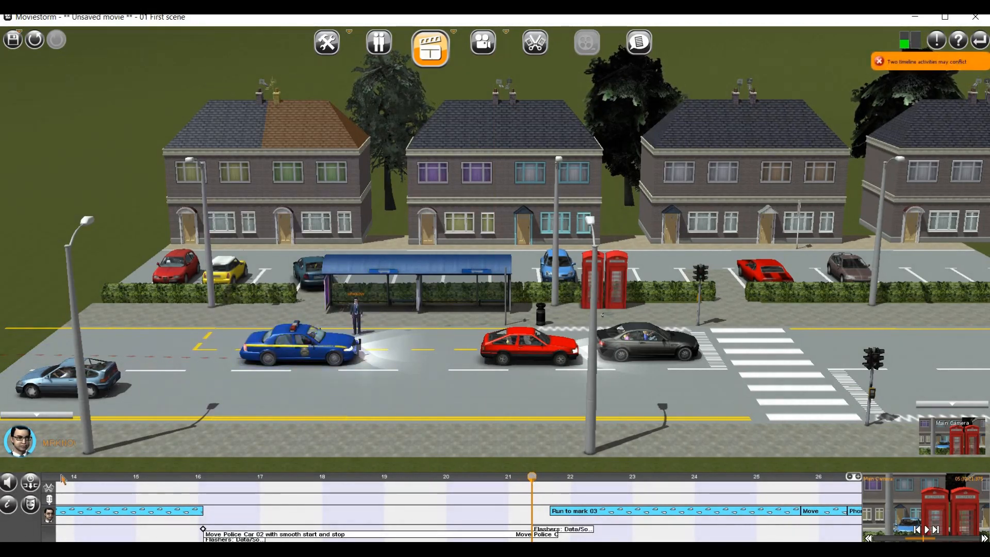
- Replay the scene from the start to check the police car's flashers, and return the playhead to zero
left_click_drag(130, 476, 67, 476)
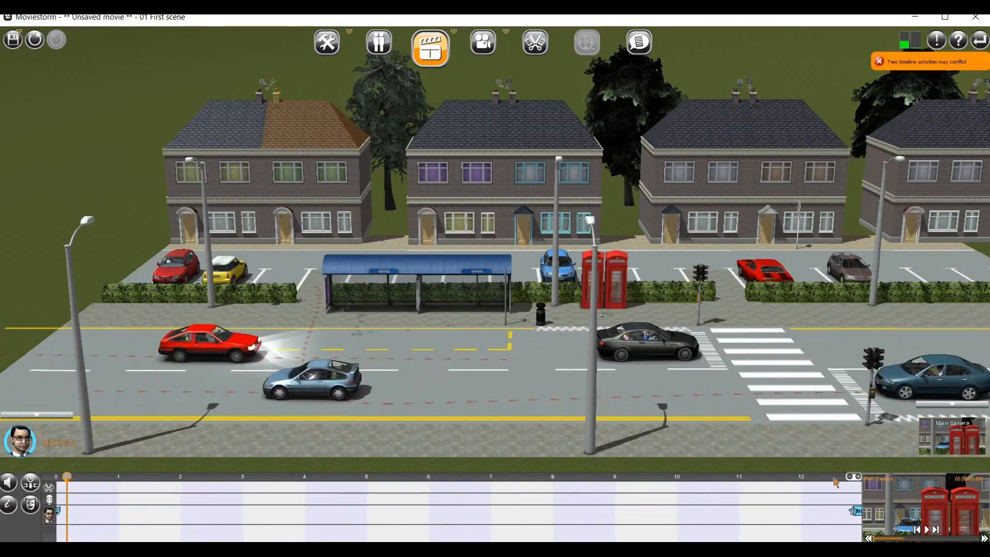
left_click_drag(834, 478, 116, 474)
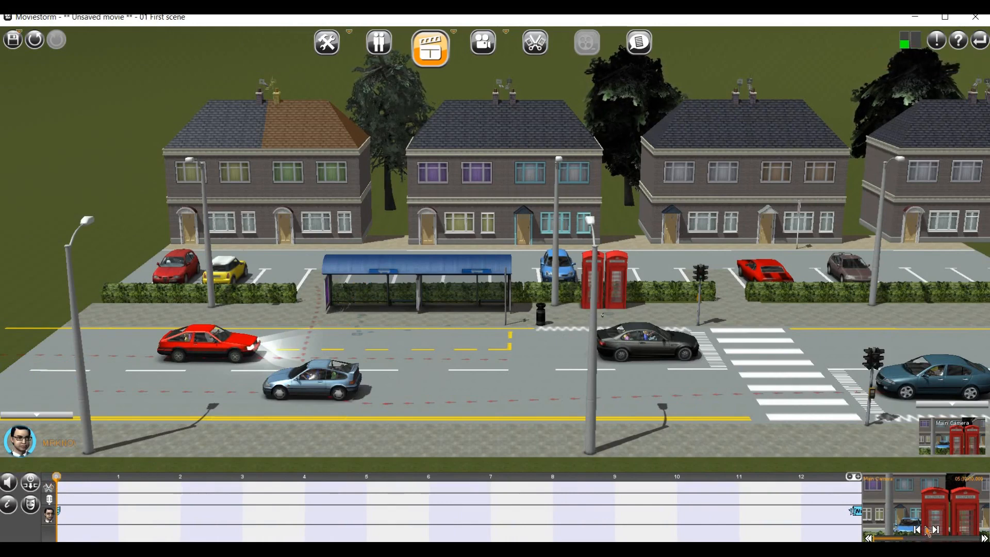
left_click(931, 531)
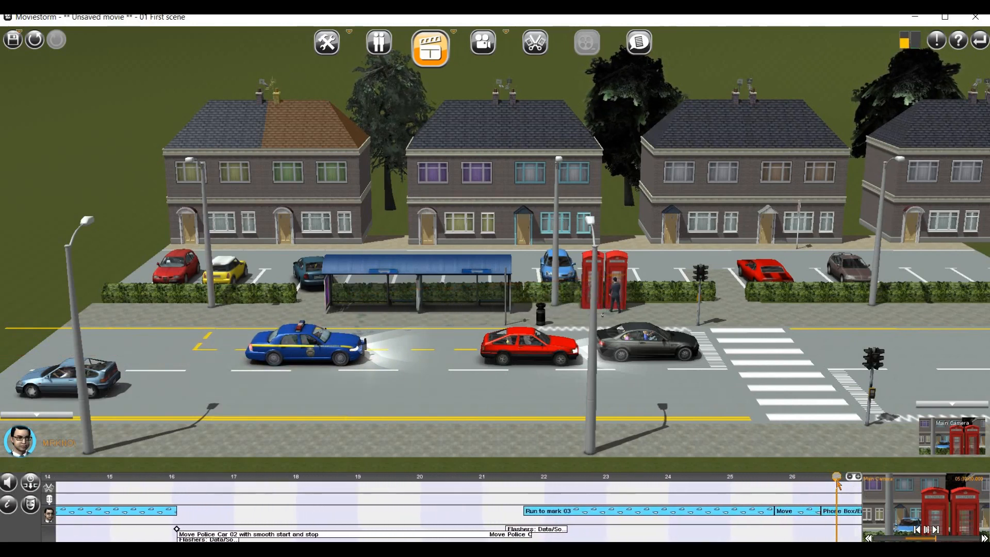
left_click(926, 531)
left_click_drag(415, 462, 31, 470)
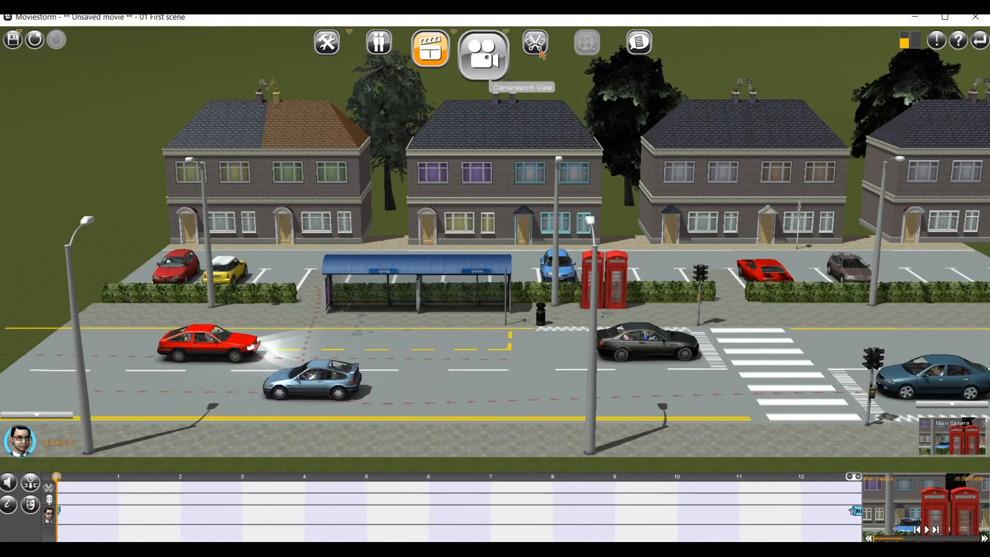
- Switch to the Camerawork view and select the Close One Shot on MRKNOW angle for the Main Camera at time zero
left_click(483, 43)
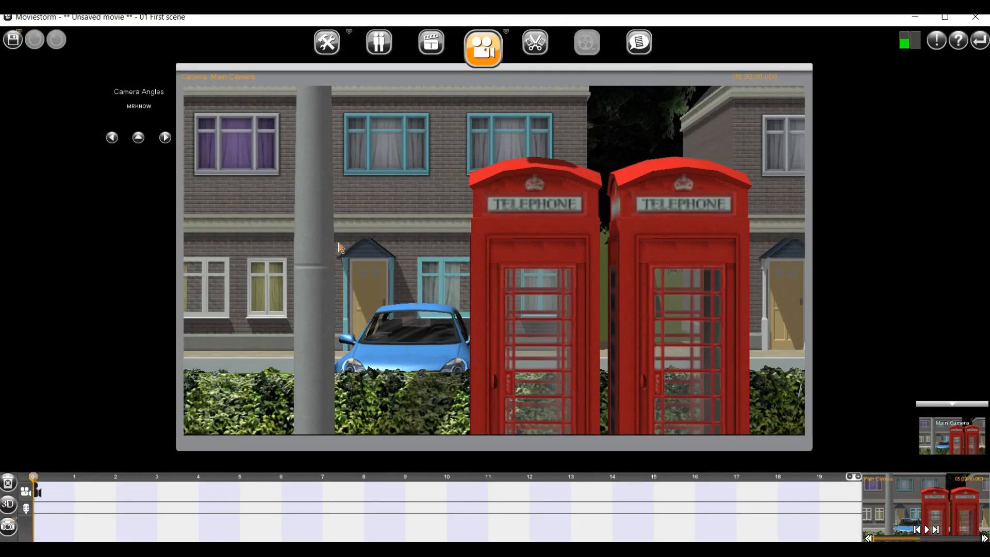
left_click(424, 262)
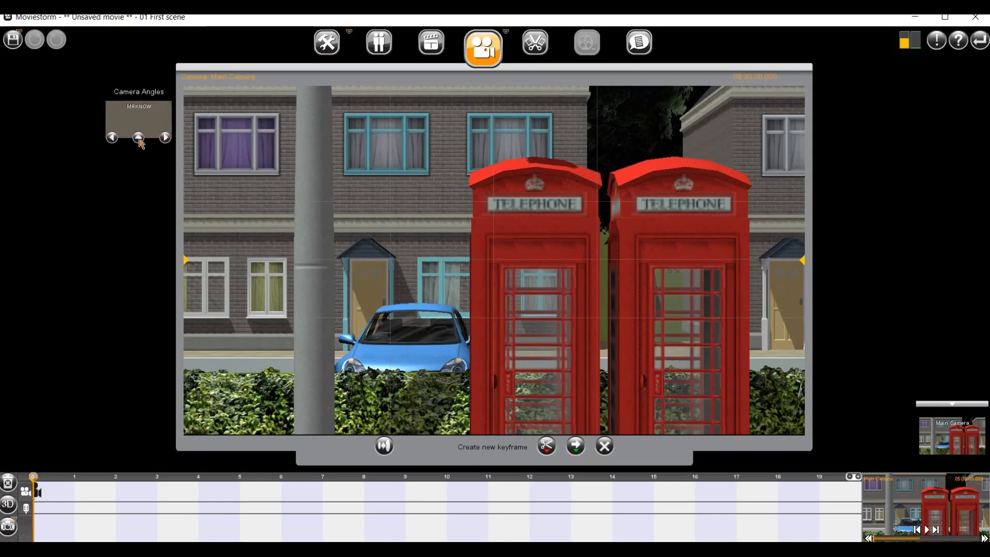
left_click(138, 137)
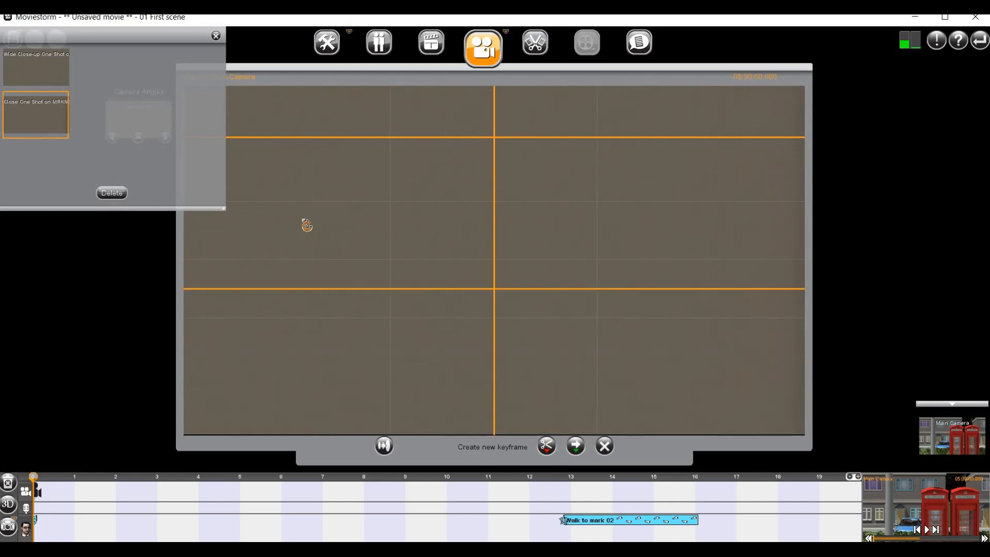
left_click(216, 35)
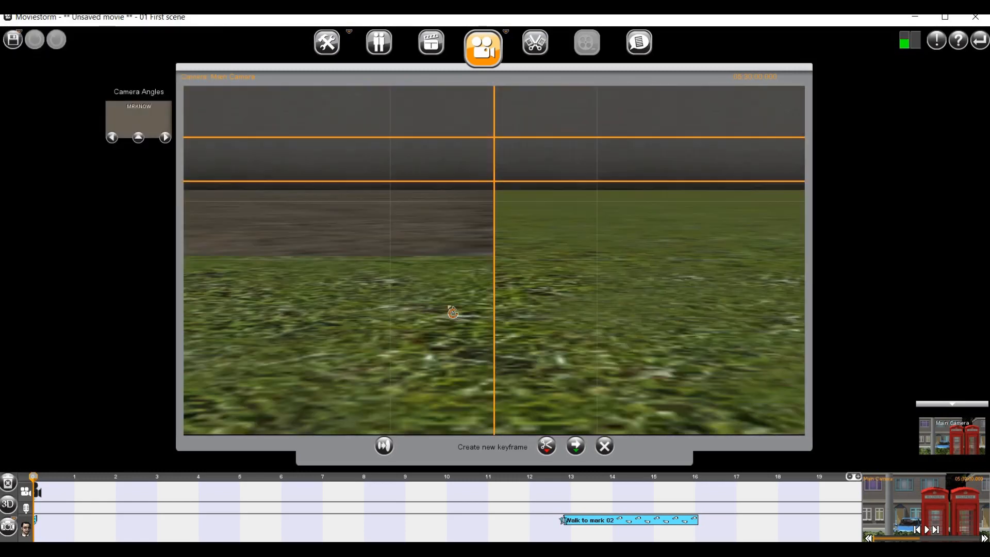
- Try to reframe the Main Camera from the grass onto the bus shelter and step to the previous MRKNOW camera angle
left_click_drag(442, 402, 523, 370)
right_click_drag(524, 371, 479, 334)
scroll(480, 334, "up", 5)
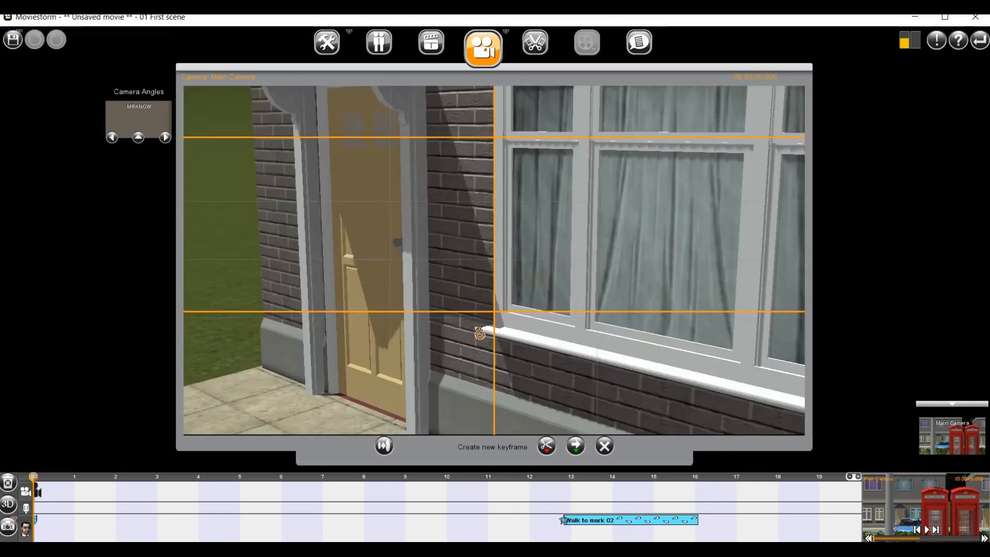
scroll(479, 335, "down", 5)
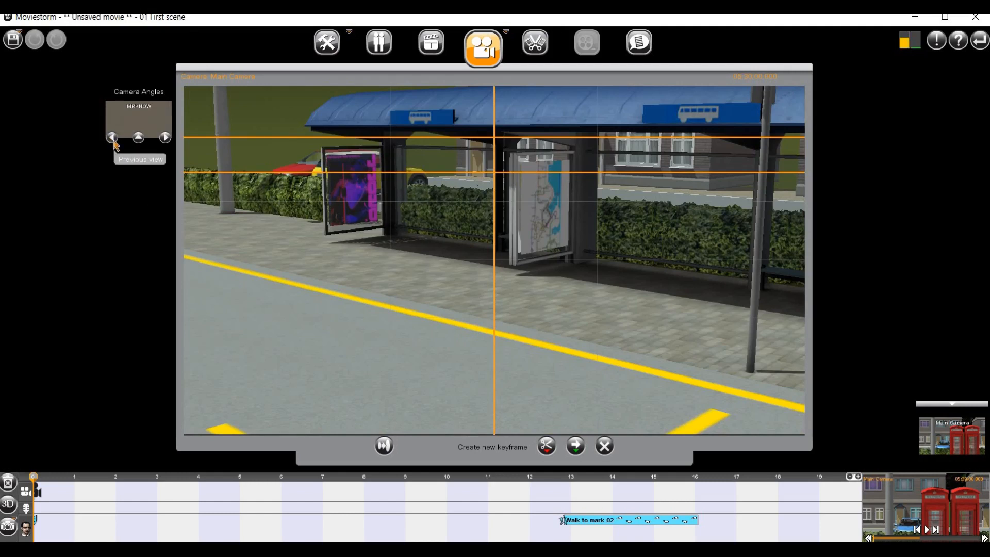
left_click(113, 138)
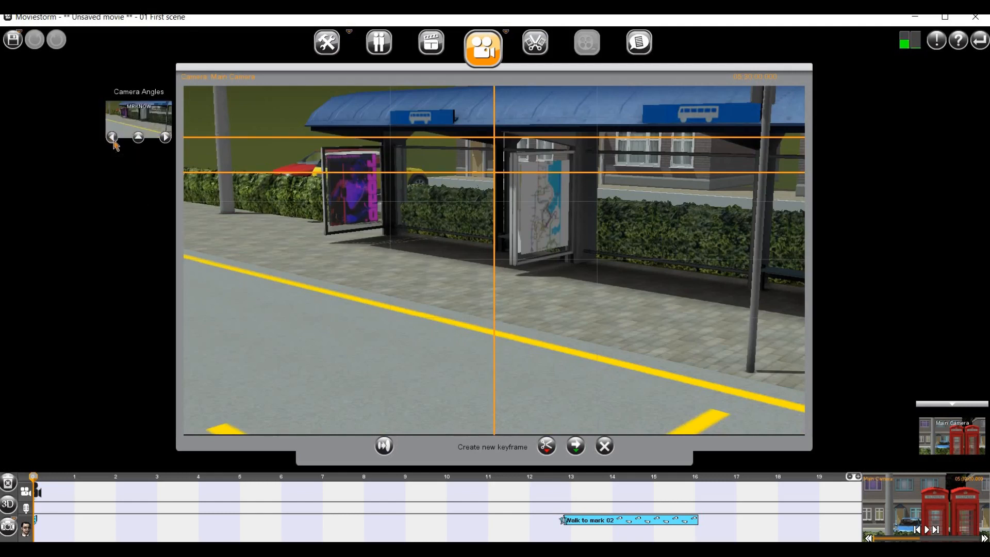
- Try a lens setting of 33 and widen the Main Camera shot to take in the street, bus shelter and phone boxes
left_click(383, 447)
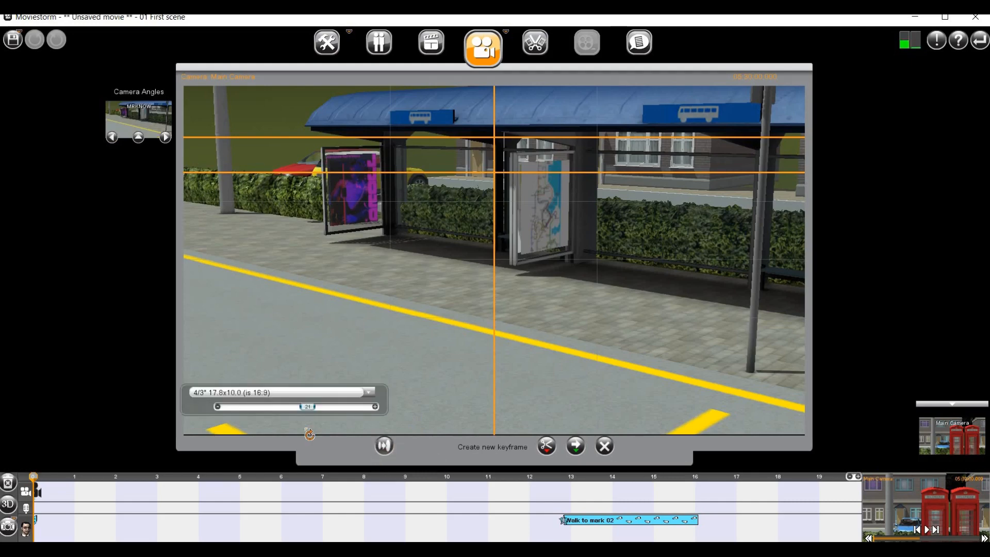
left_click_drag(270, 406, 331, 414)
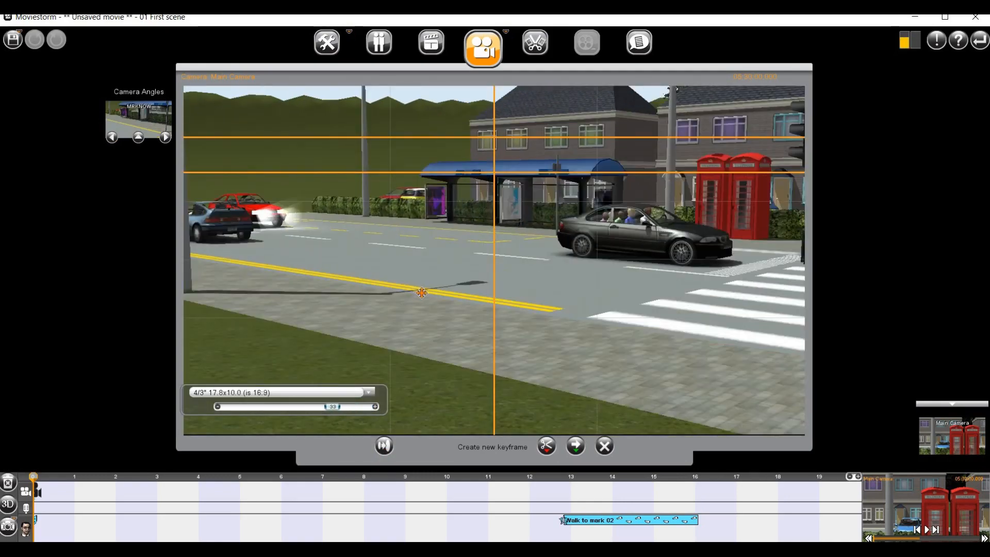
left_click_drag(422, 292, 460, 381)
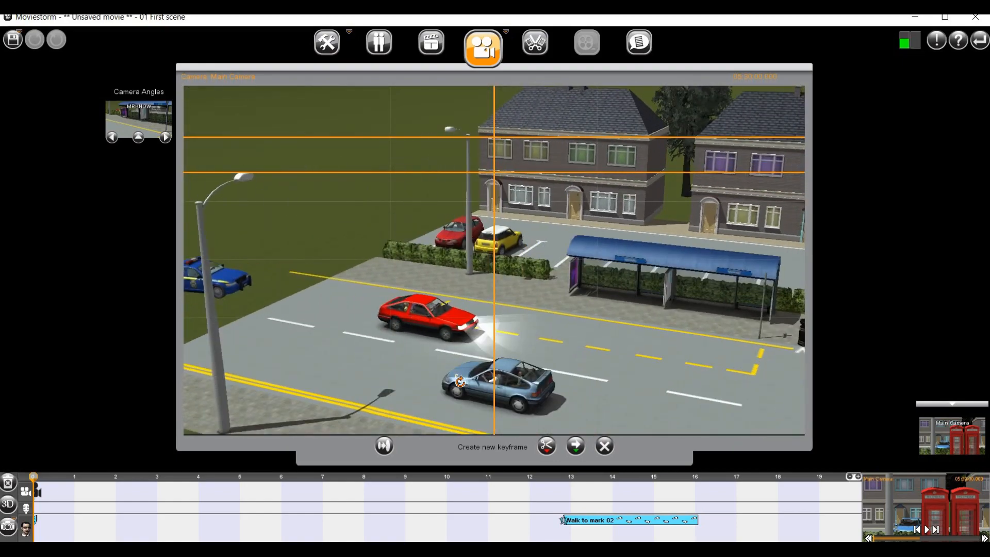
scroll(464, 378, "up", 2)
scroll(611, 374, "down", 2)
left_click_drag(493, 325, 563, 298)
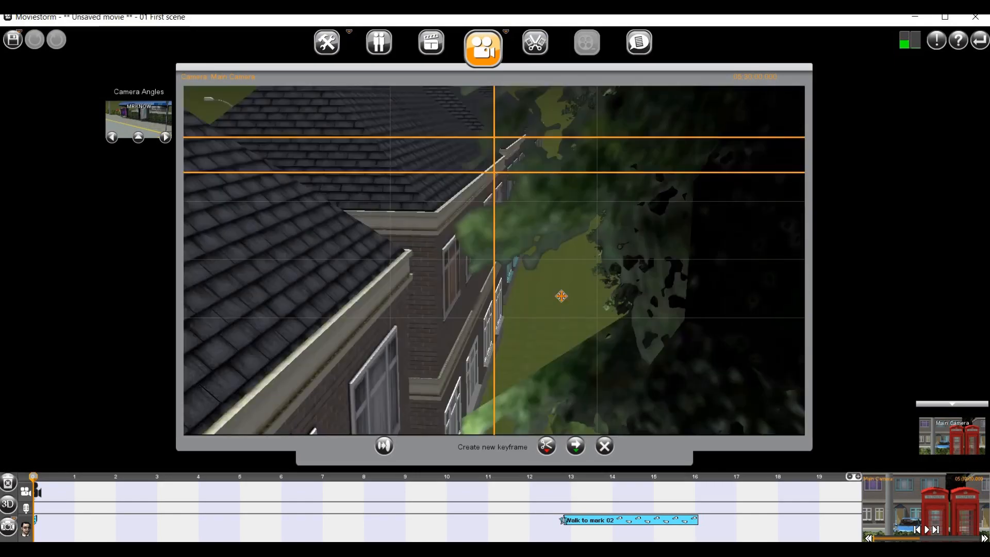
scroll(564, 298, "up", 5)
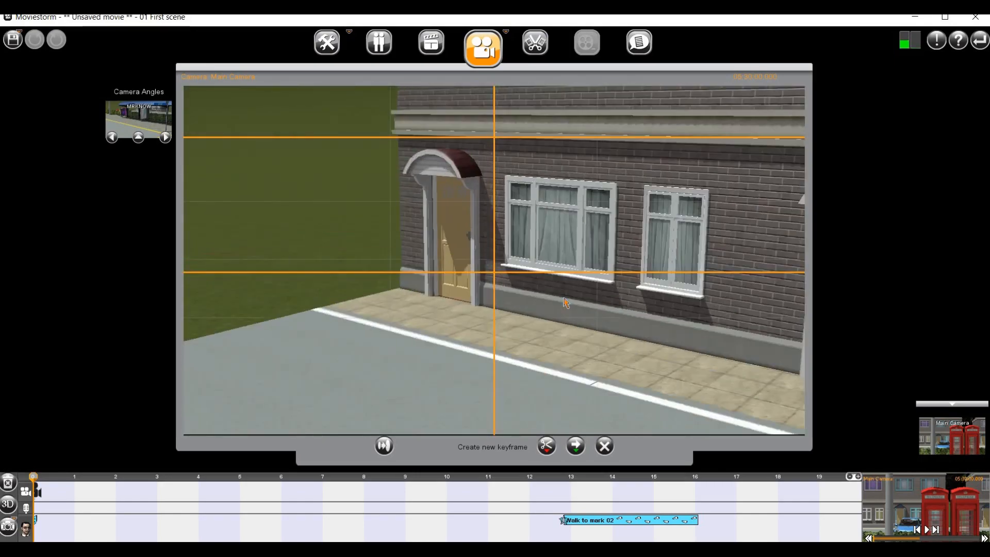
scroll(567, 309, "down", 5)
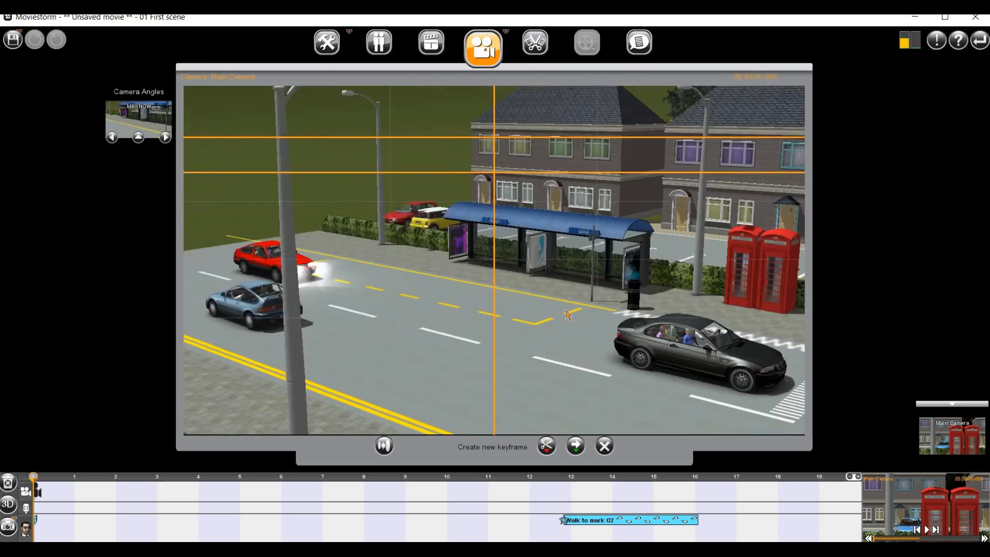
- Try stepping back through two more MRKNOW camera angles for the wide street shot, checking each at closer range
left_click(111, 141)
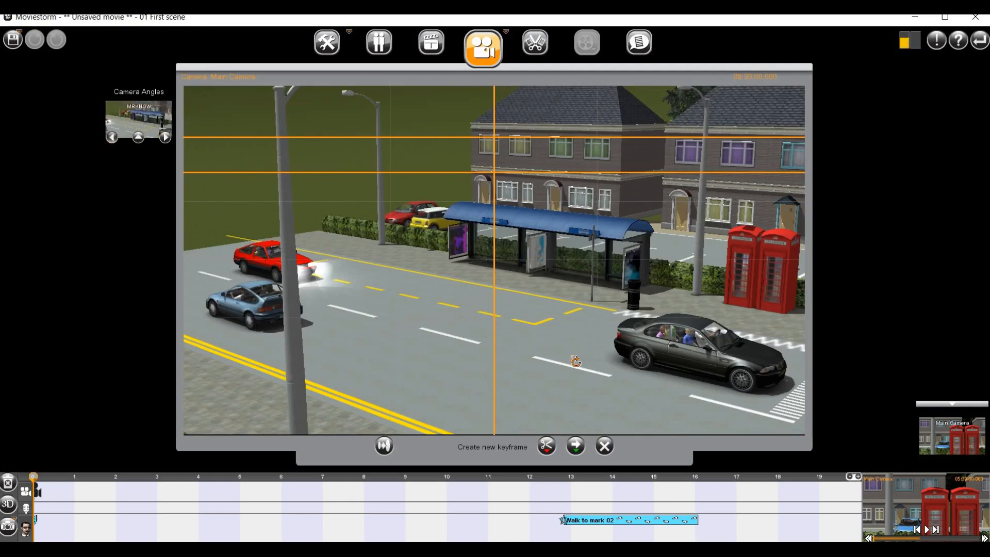
scroll(545, 356, "up", 5)
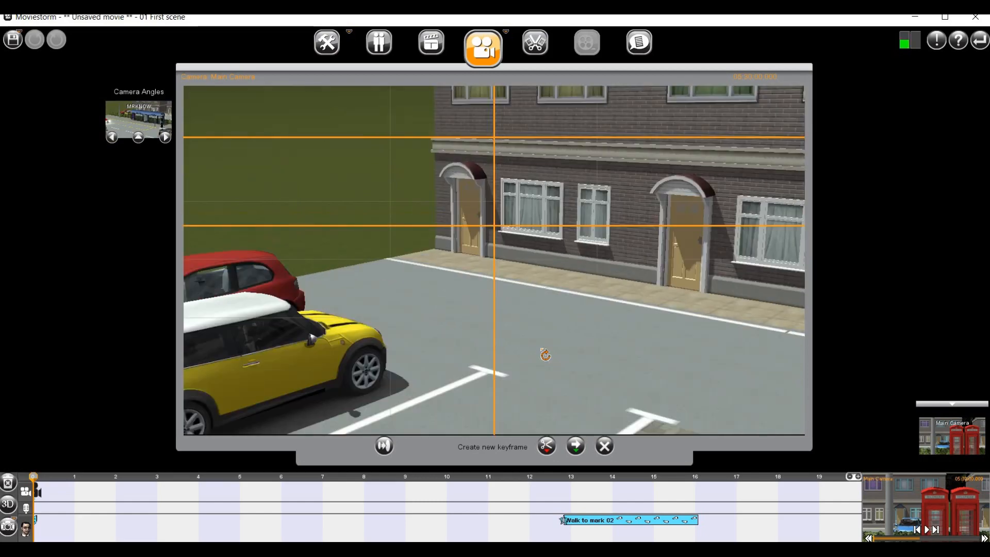
scroll(546, 356, "down", 5)
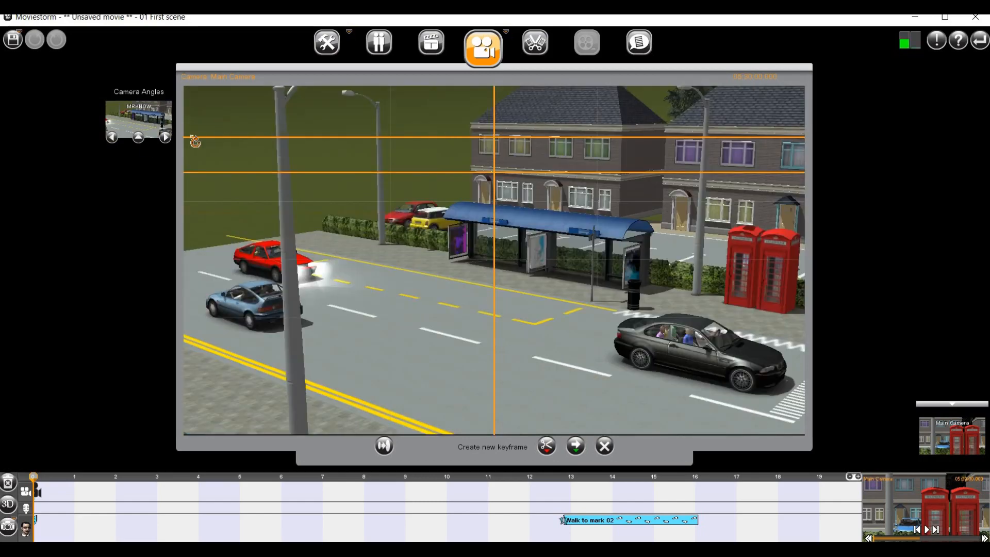
left_click(113, 137)
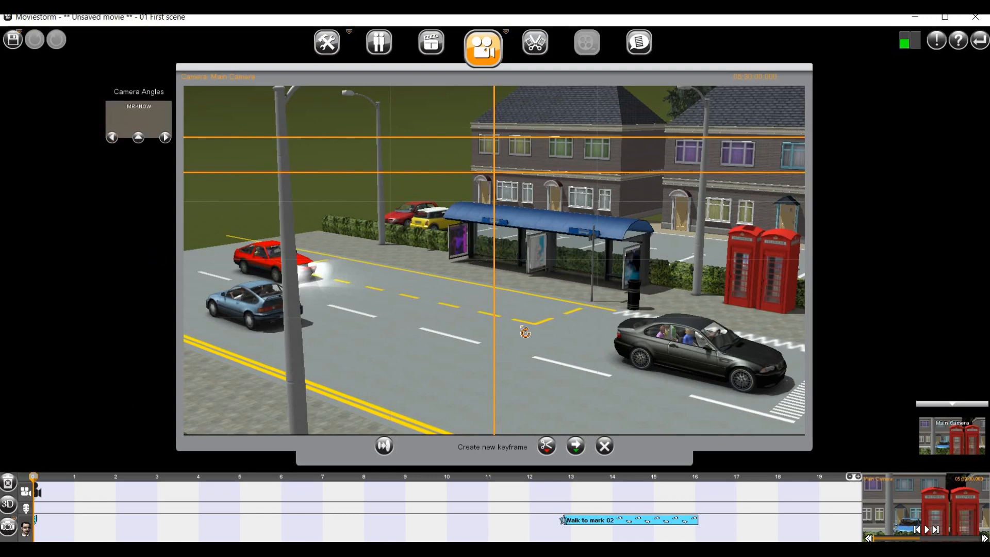
scroll(525, 333, "up", 5)
scroll(579, 375, "down", 5)
- Try to reframe the wide shot along the road around the bus shelter and black car, and discard the new keyframe
left_click_drag(640, 370, 632, 330)
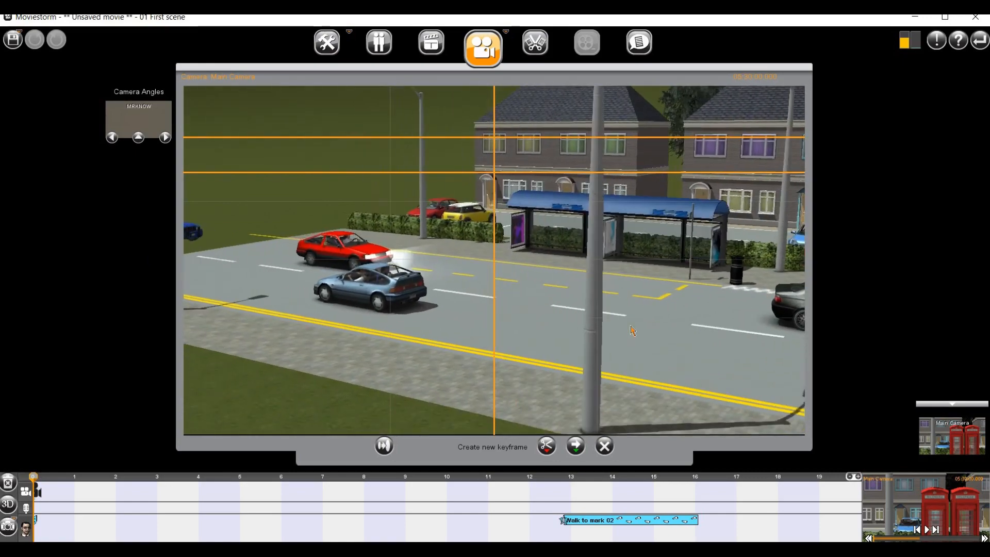
scroll(633, 331, "up", 5)
scroll(632, 328, "down", 5)
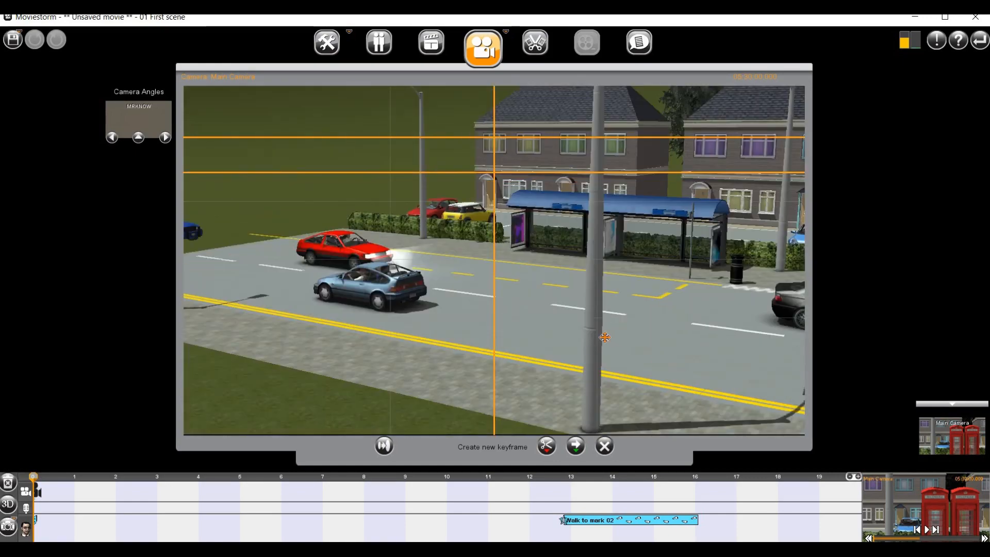
left_click_drag(604, 356, 518, 373)
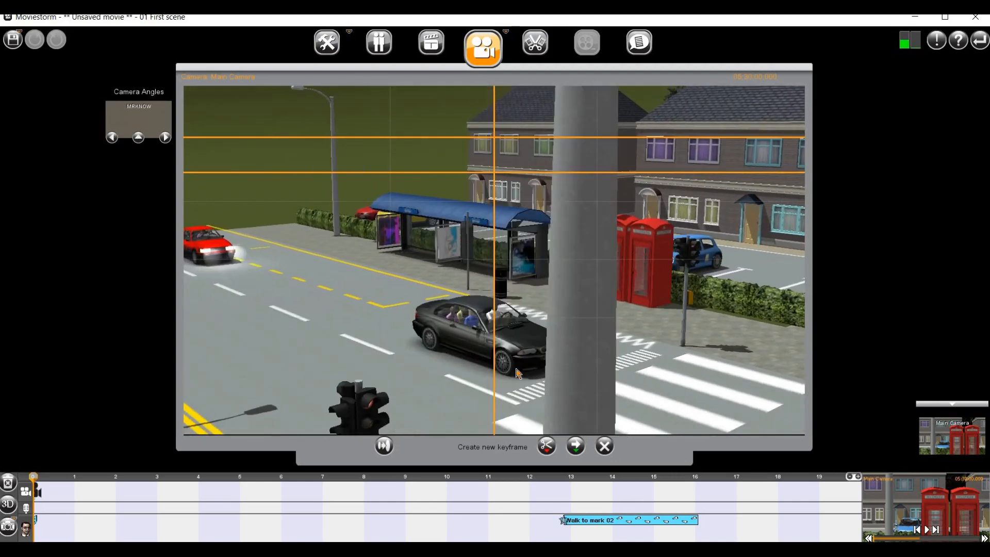
scroll(518, 374, "up", 5)
scroll(518, 373, "down", 5)
left_click_drag(545, 355, 526, 356)
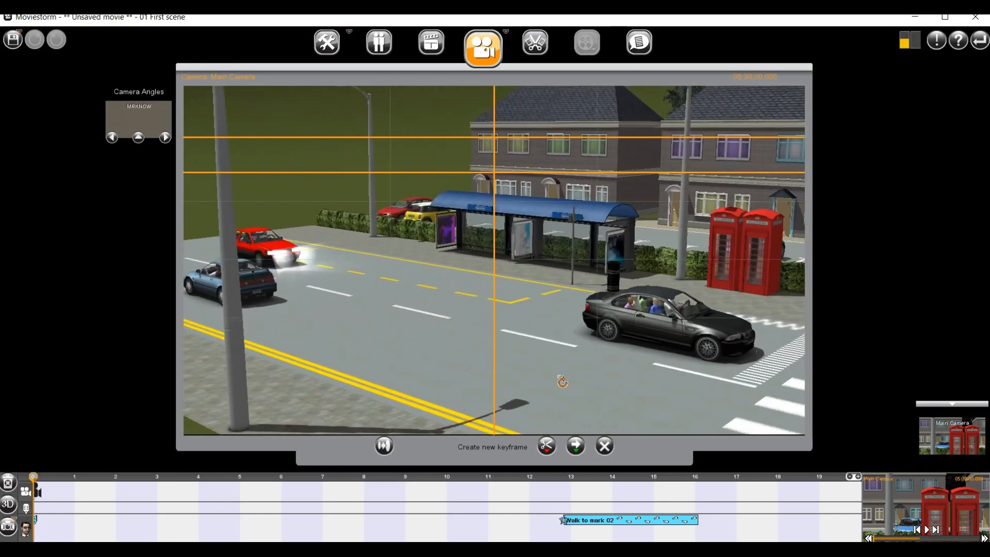
left_click(604, 446)
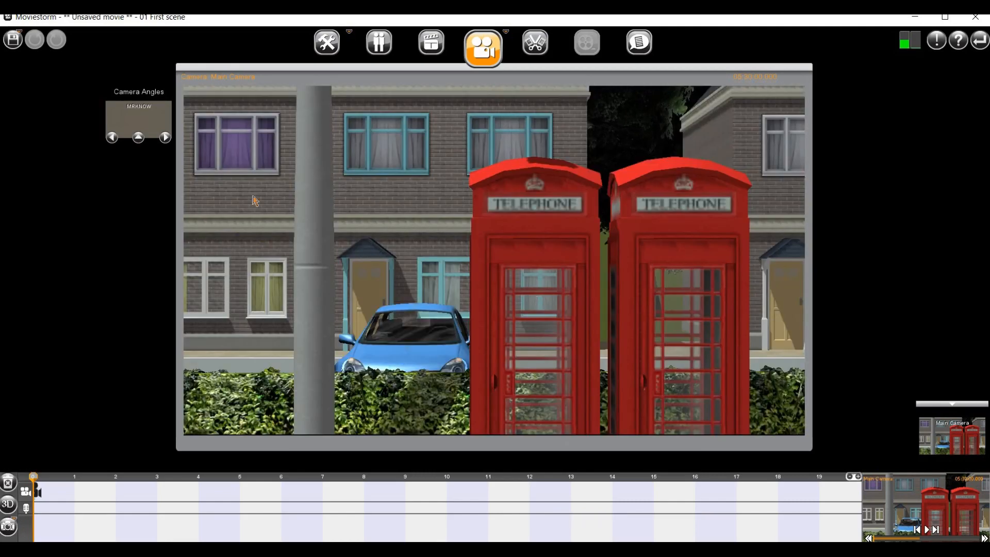
- Try the Long One Shot on MRKNOW angle, reframe it over the pedestrian crossing and play the scene
left_click(138, 137)
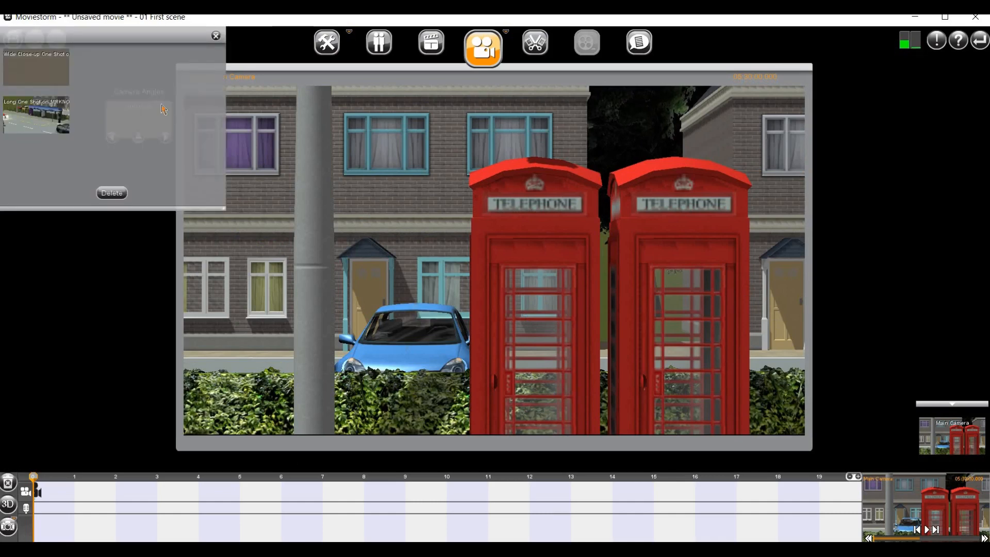
left_click(36, 115)
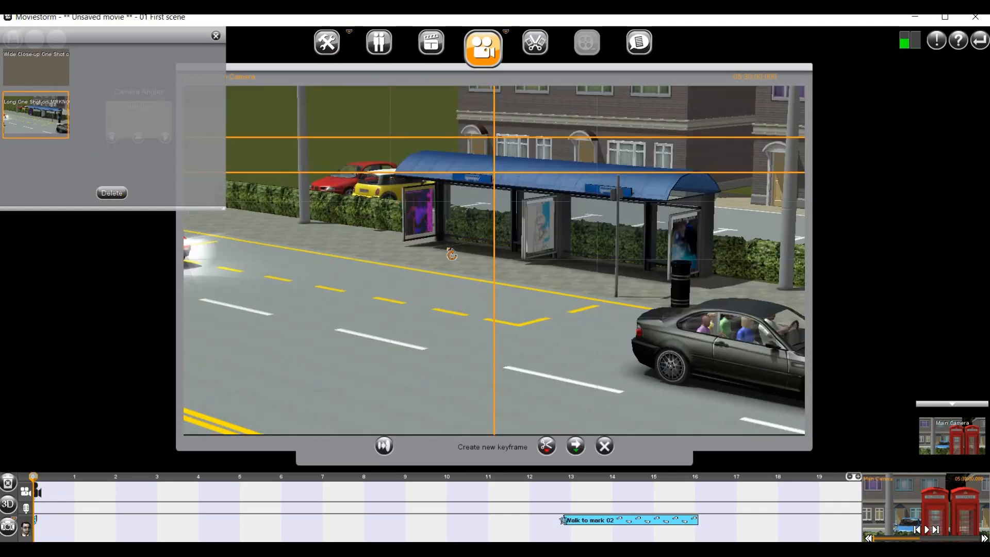
left_click(50, 70)
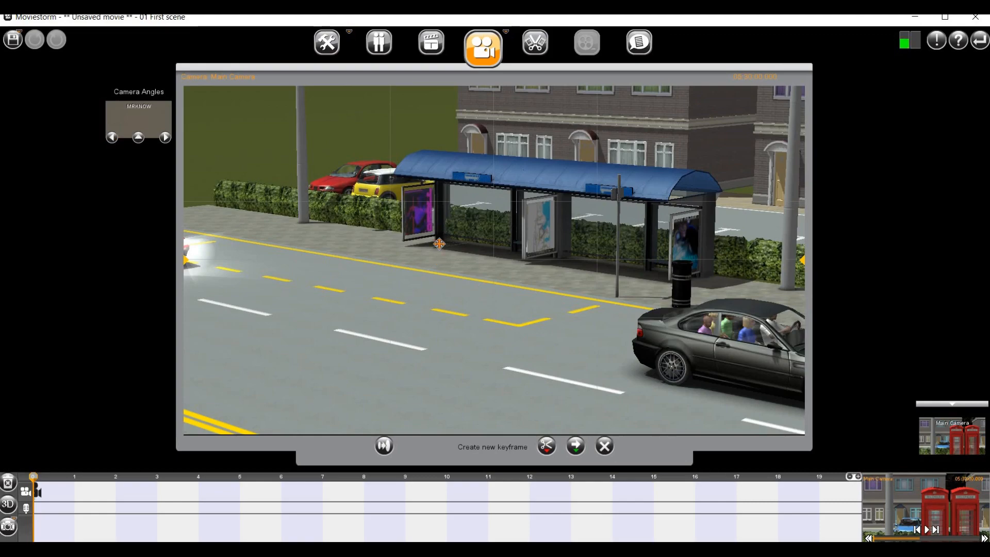
left_click_drag(439, 243, 395, 223)
scroll(470, 298, "up", 1)
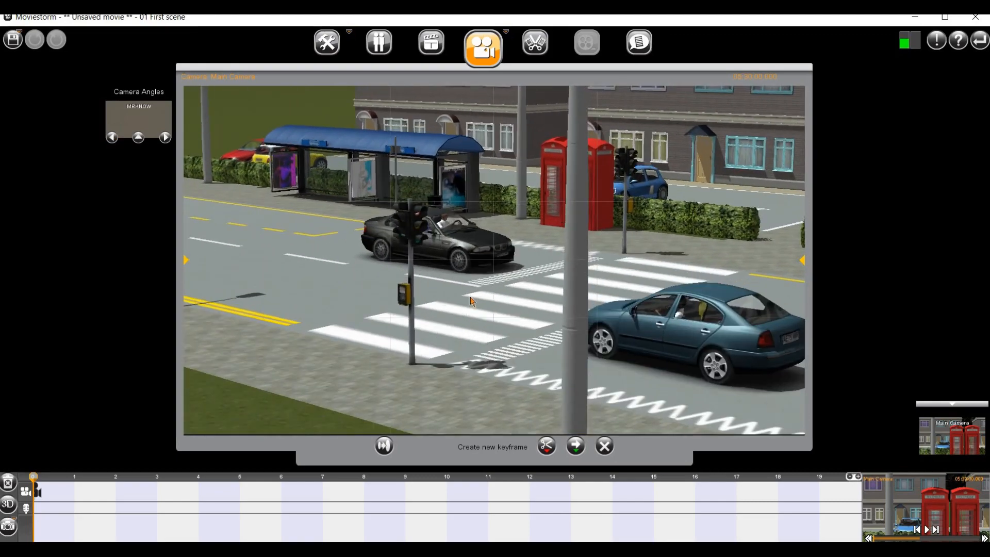
left_click_drag(488, 296, 587, 376)
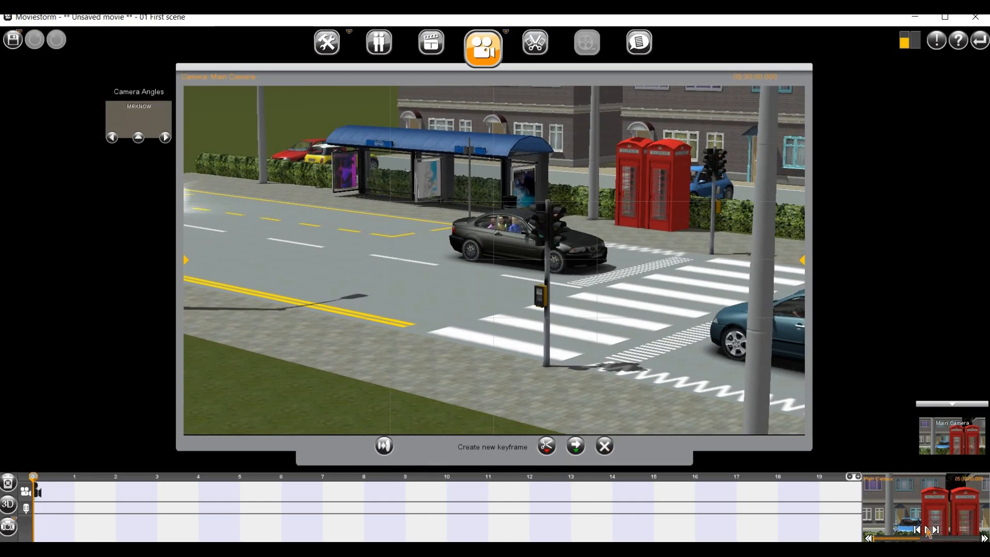
left_click(927, 530)
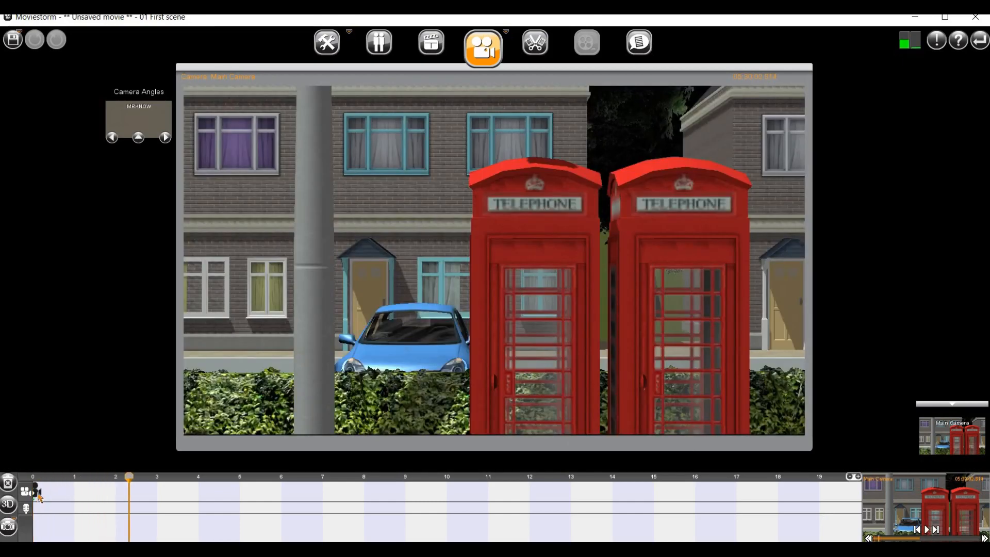
- Move the Main Camera's keyframe from the start of the timeline to about 1 second and delete it
left_click_drag(39, 496, 85, 499)
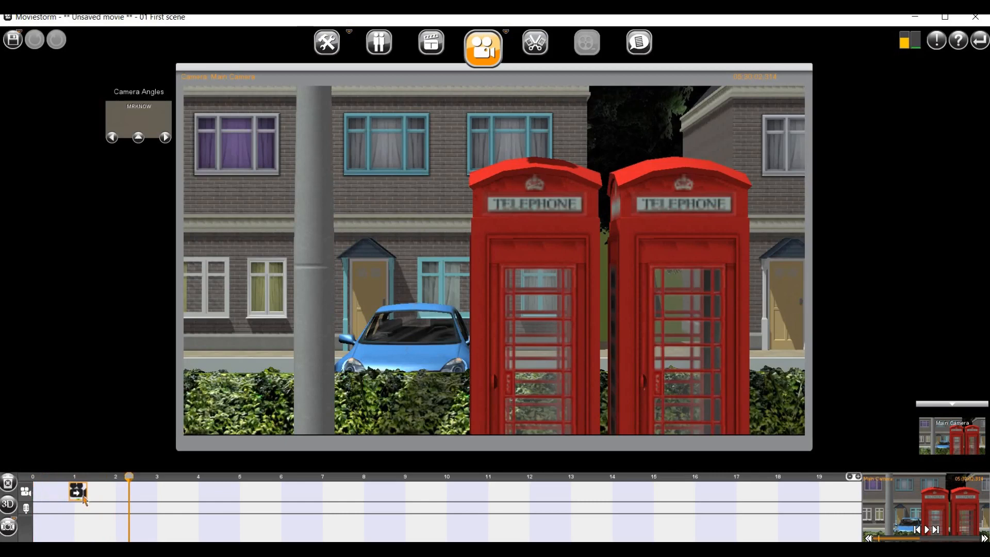
right_click(85, 499)
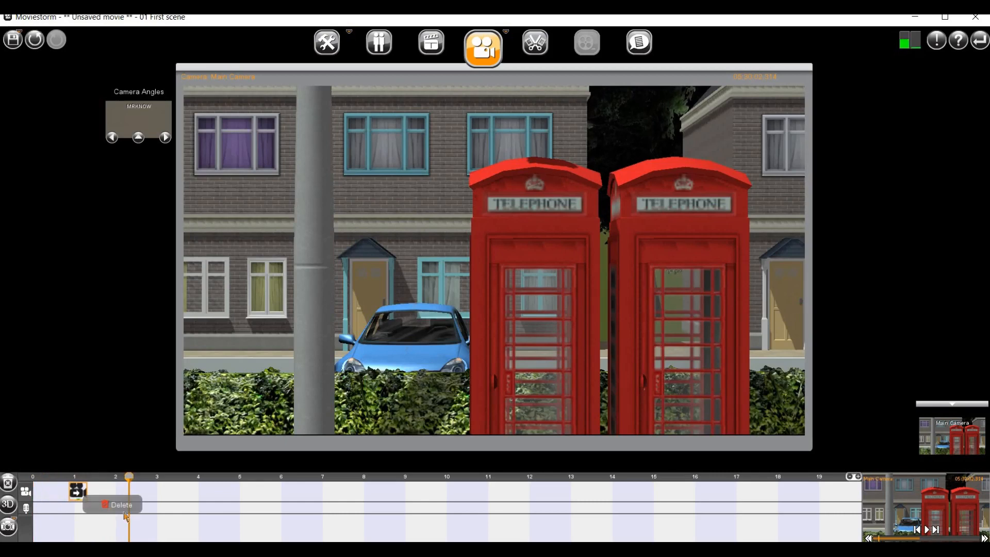
left_click(119, 505)
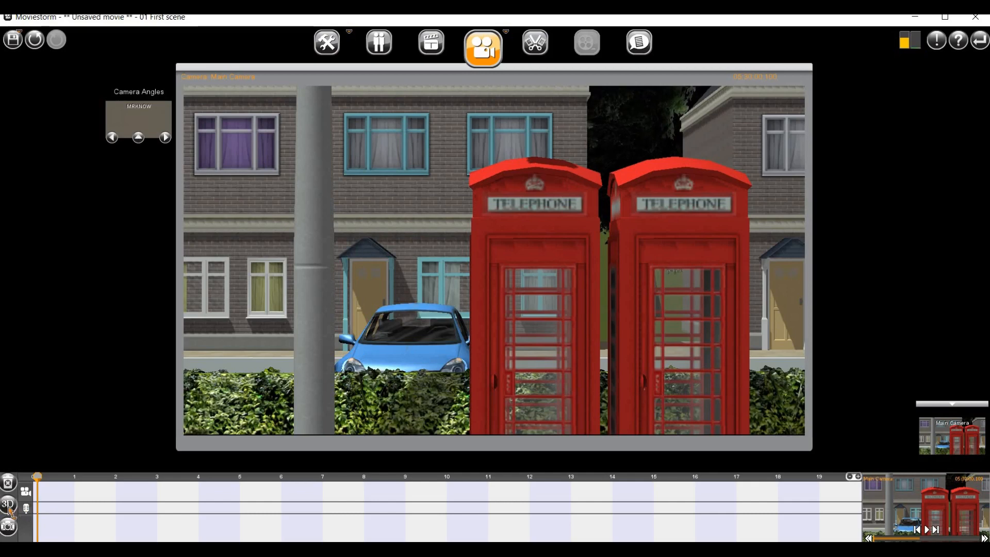
- Play the scene through the Main Camera without a keyframe, and pause it
left_click(9, 509)
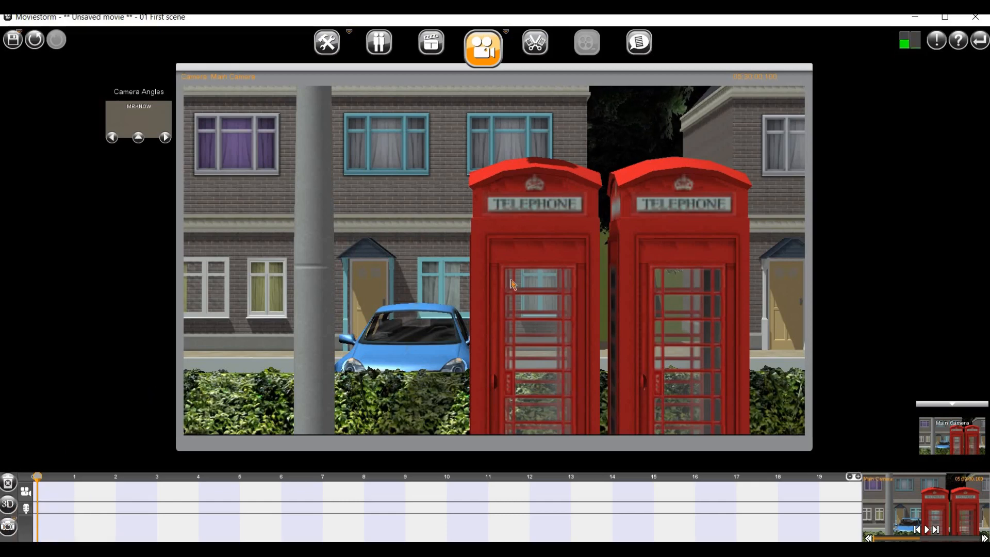
left_click(927, 530)
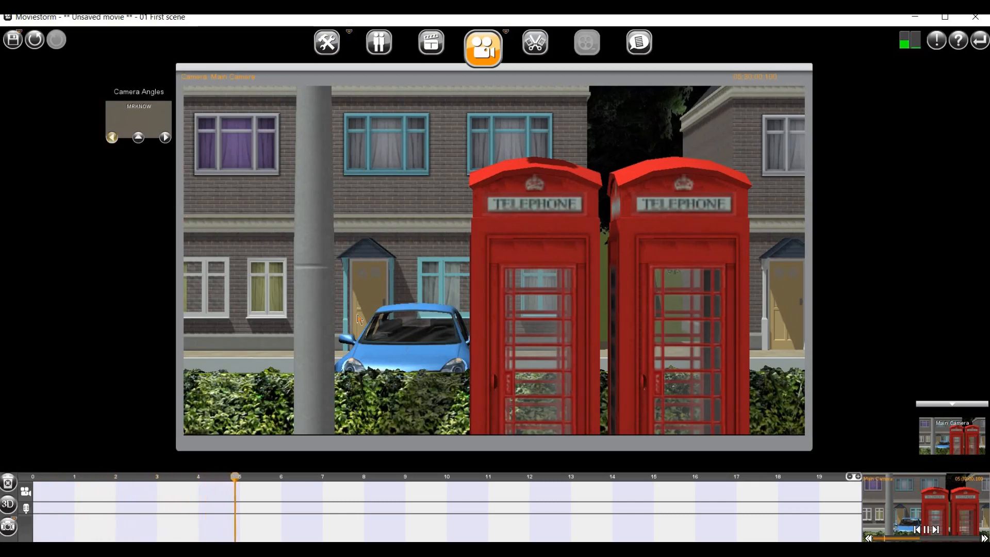
left_click(927, 529)
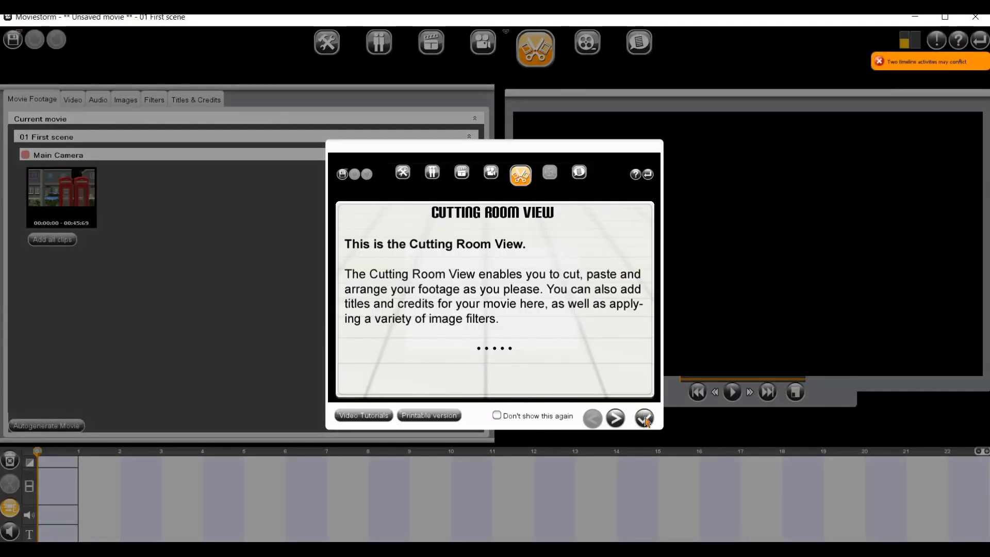
- Add the Main Camera clip of 01 First scene to the start of the Cutting Room's video track
left_click(42, 211)
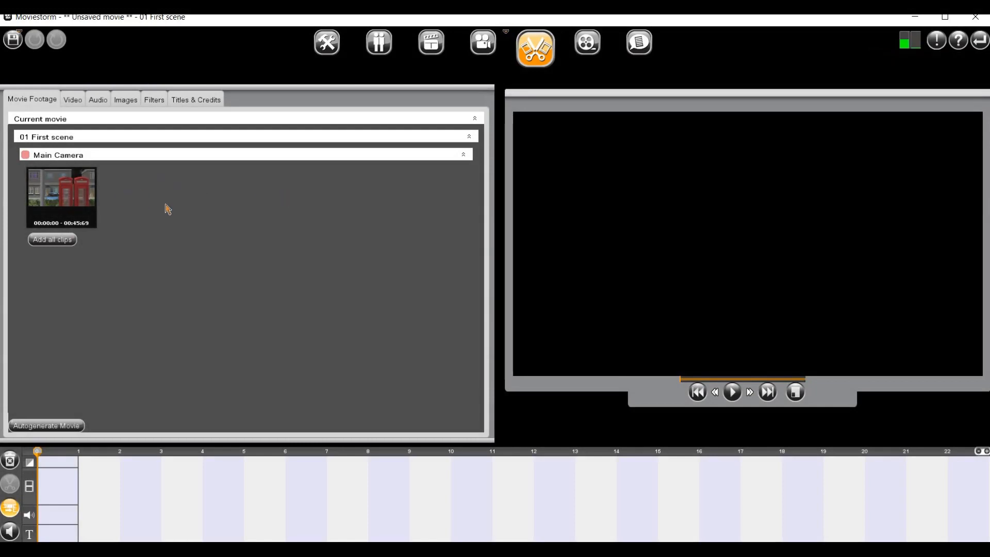
left_click_drag(77, 195, 33, 486)
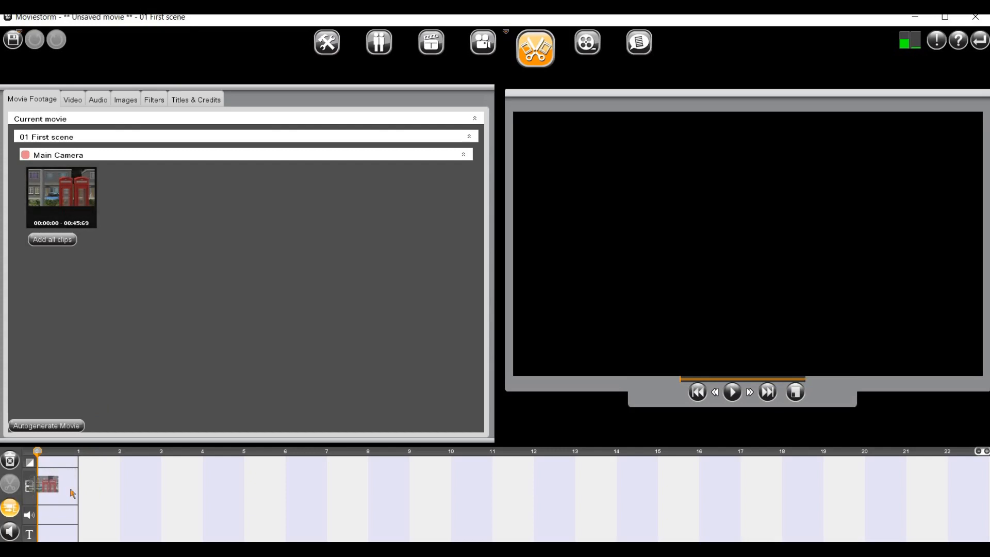
- Preview the opening seconds of the added clip and return to the Camerawork view
left_click(733, 393)
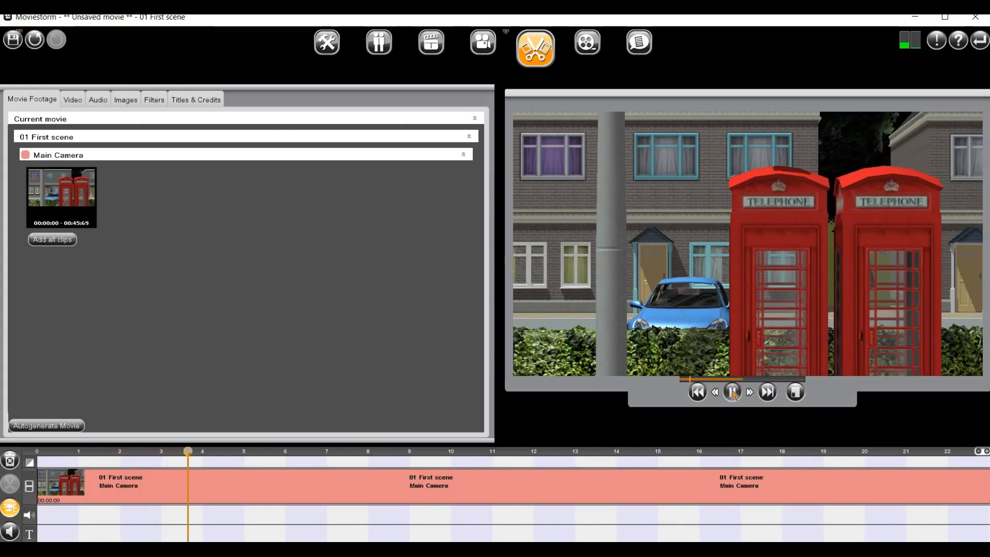
left_click(733, 393)
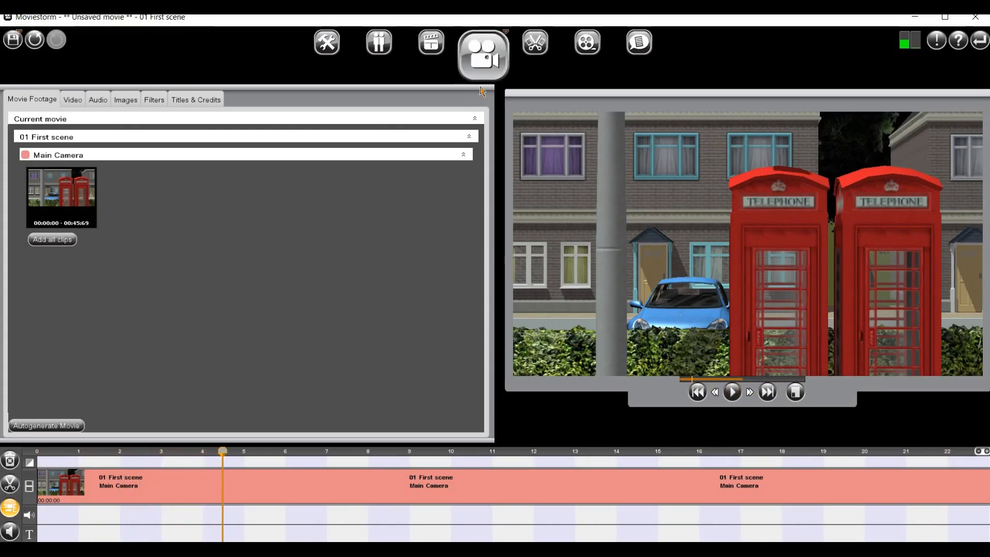
left_click(482, 77)
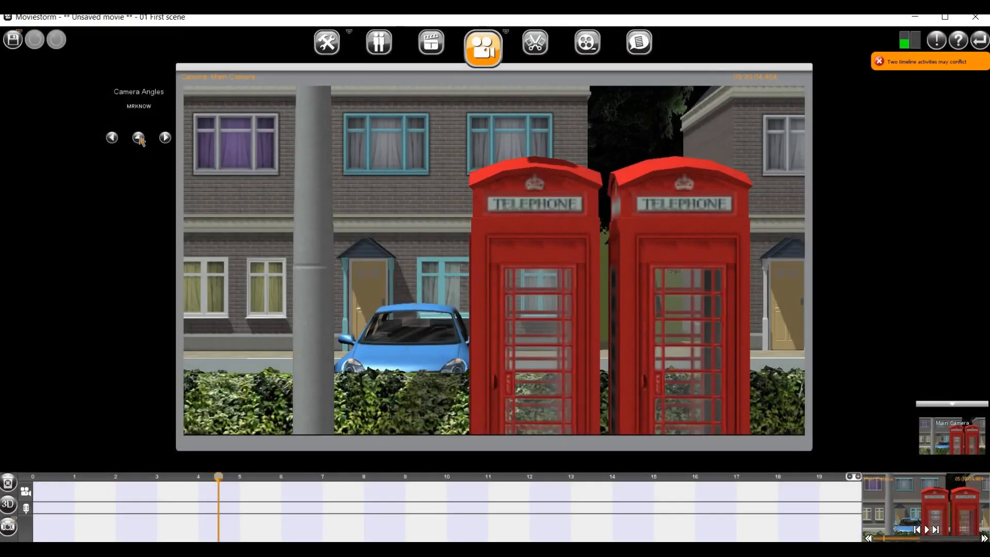
- Keyframe the Main Camera at about 4.5 seconds with the second Long One Shot on MRKNOW angle, and play the shot briefly
left_click(138, 138)
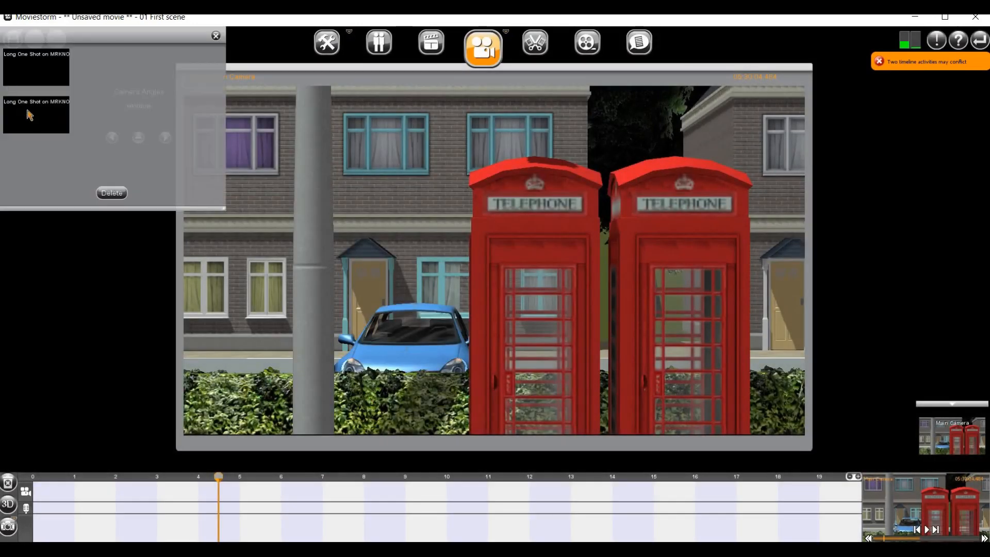
left_click(35, 126)
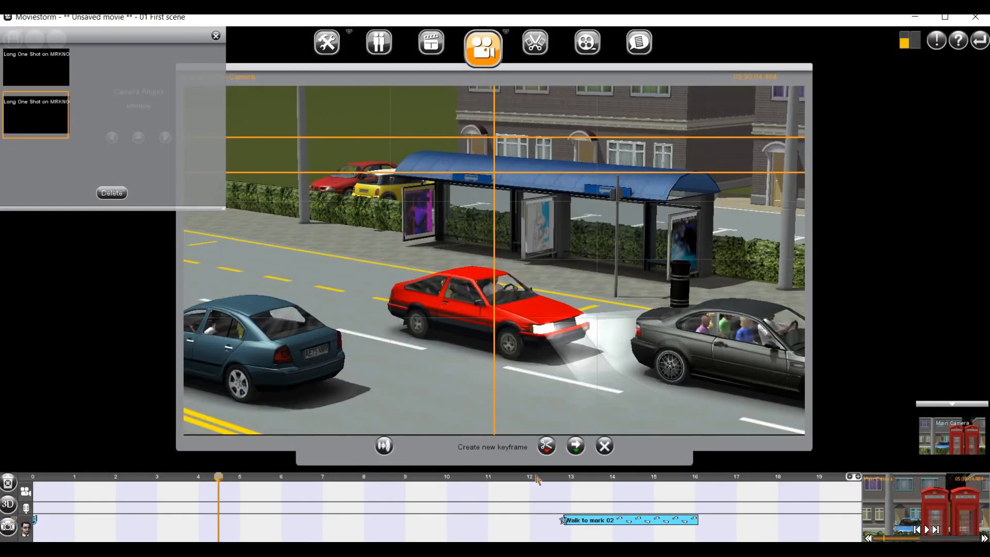
left_click(215, 35)
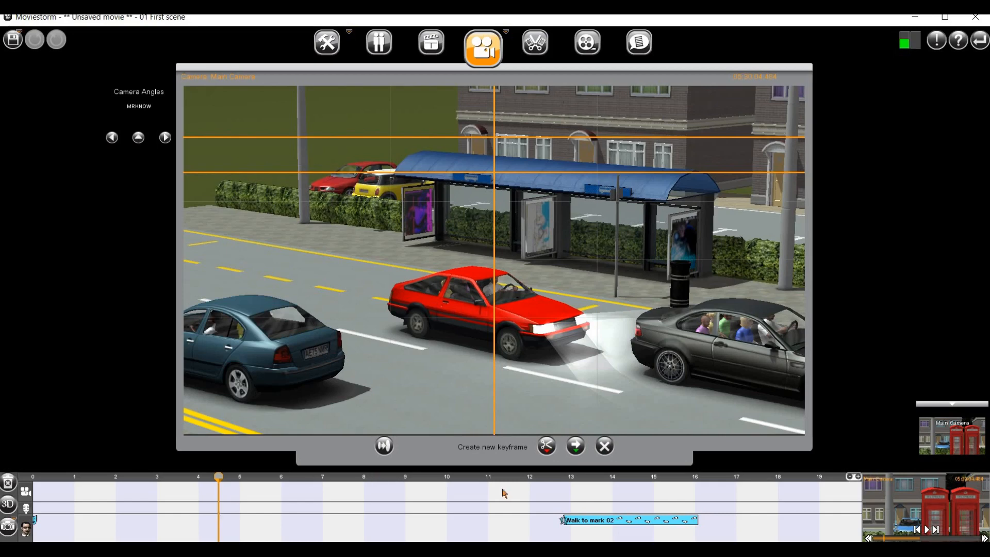
left_click(570, 447)
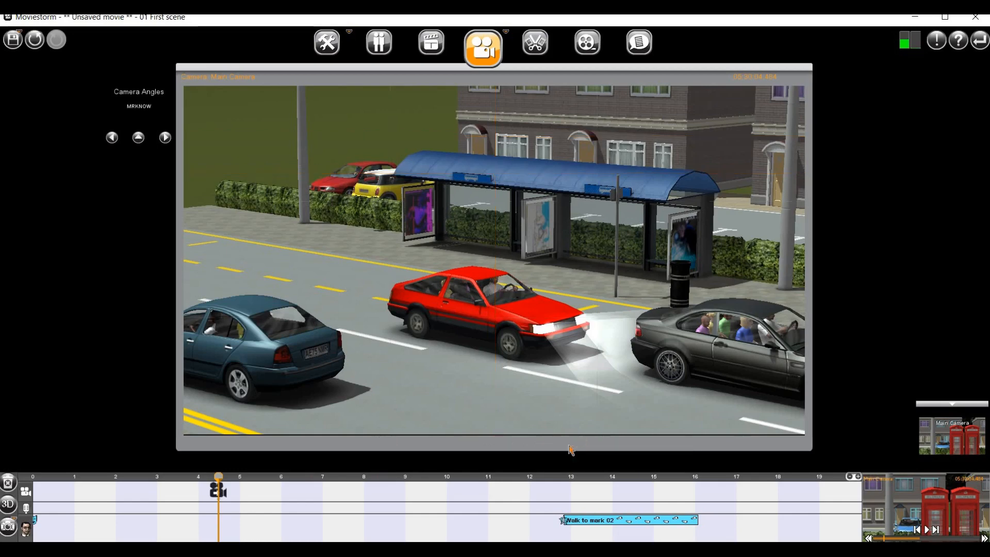
left_click(927, 531)
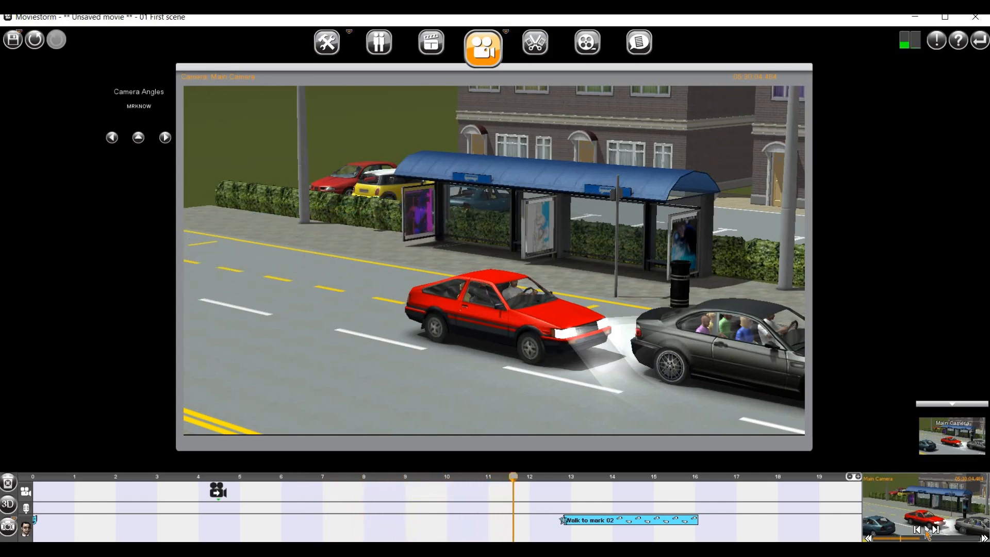
left_click(926, 531)
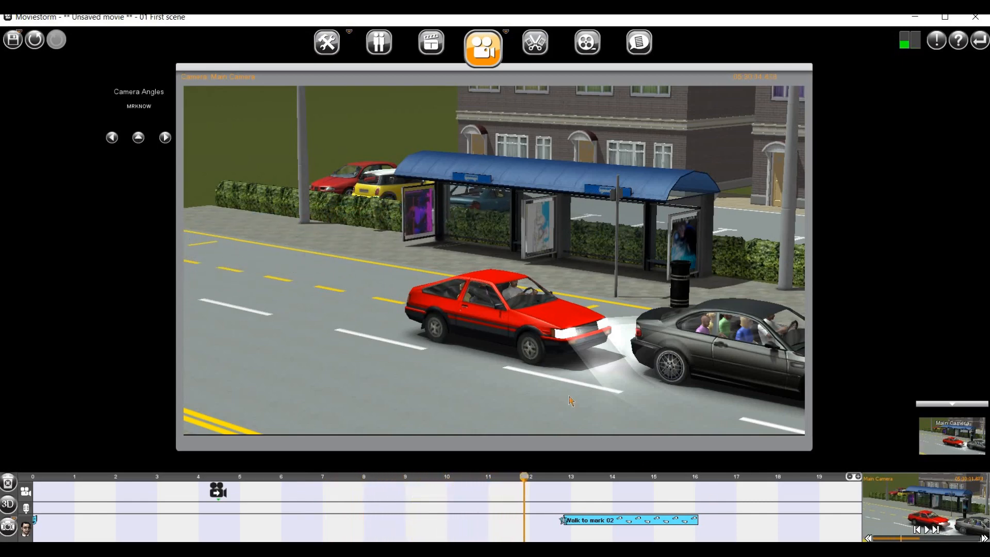
- Add the Main Camera clip of 01 First scene after the first clip on the Cutting Room's video track
left_click(546, 47)
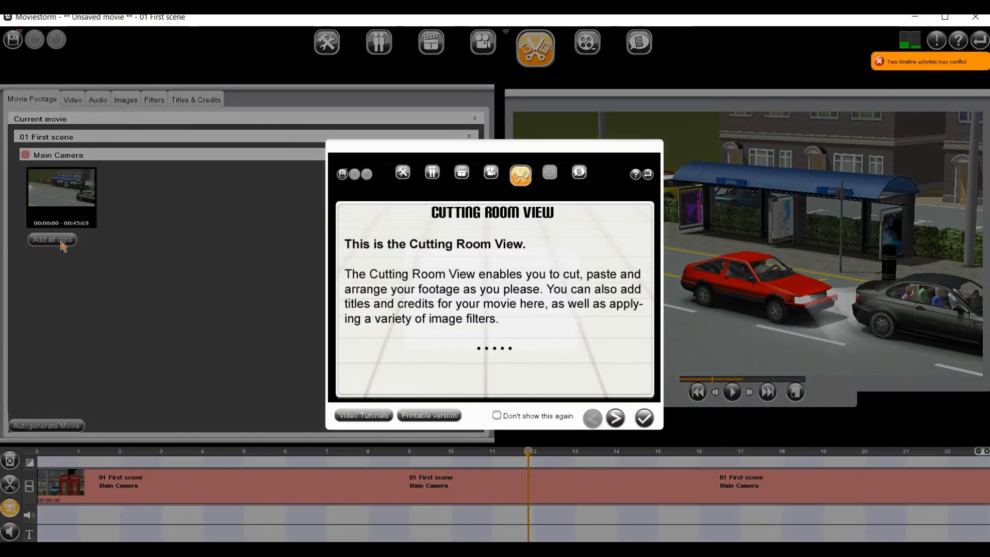
left_click(644, 419)
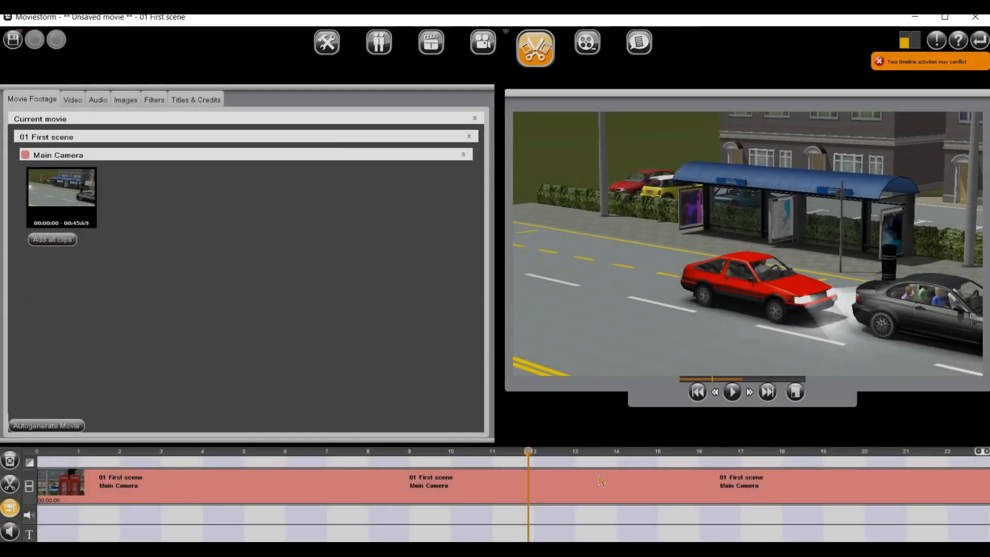
scroll(602, 481, "up", 3)
scroll(600, 479, "down", 5)
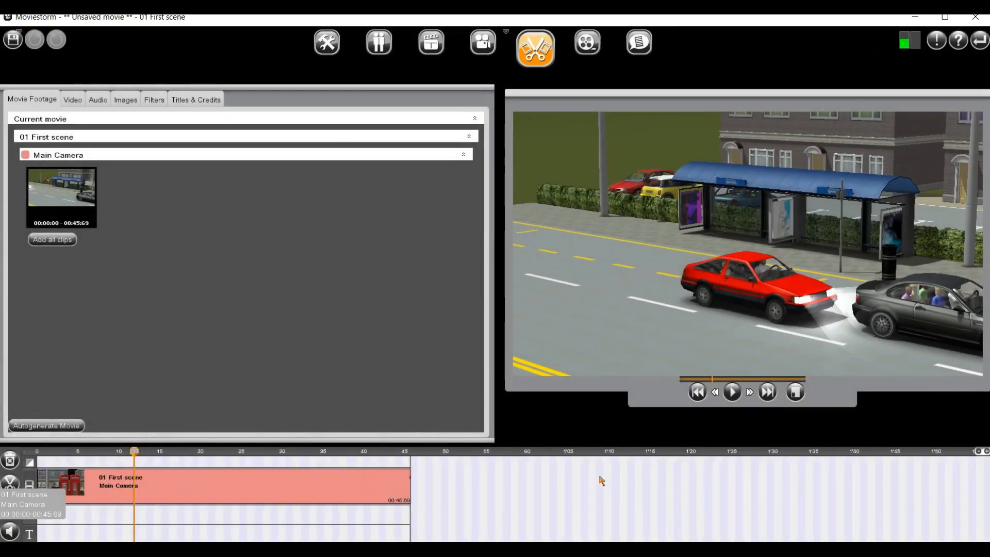
left_click_drag(78, 195, 220, 490)
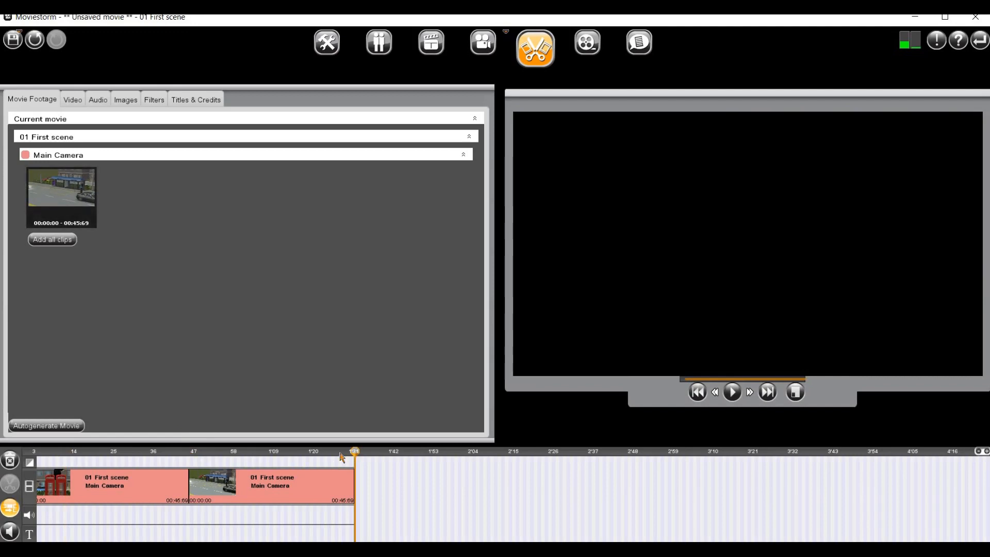
- Preview the assembled clips from the start of the Cutting Room timeline, and pause the playback
left_click(203, 452)
left_click_drag(185, 453, 31, 452)
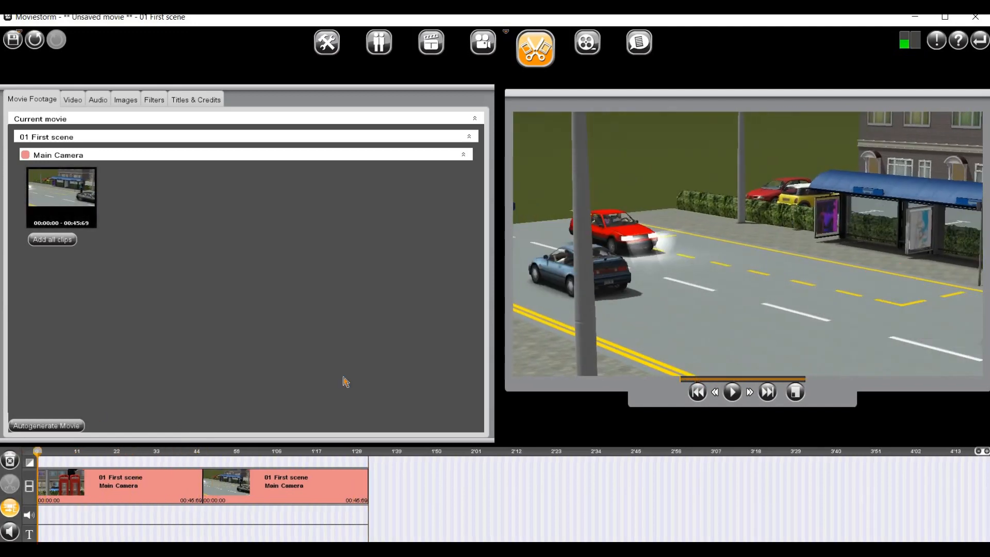
left_click(729, 395)
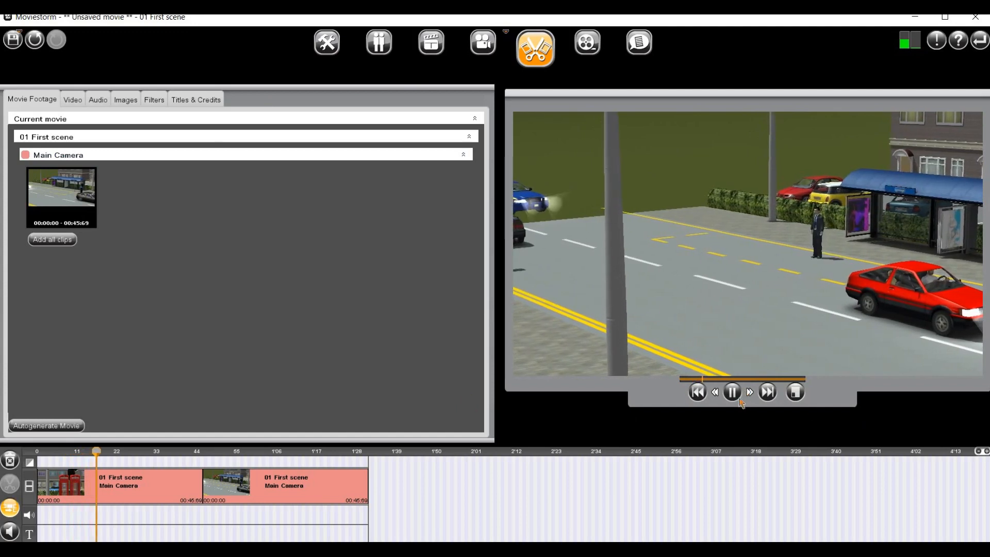
key("space")
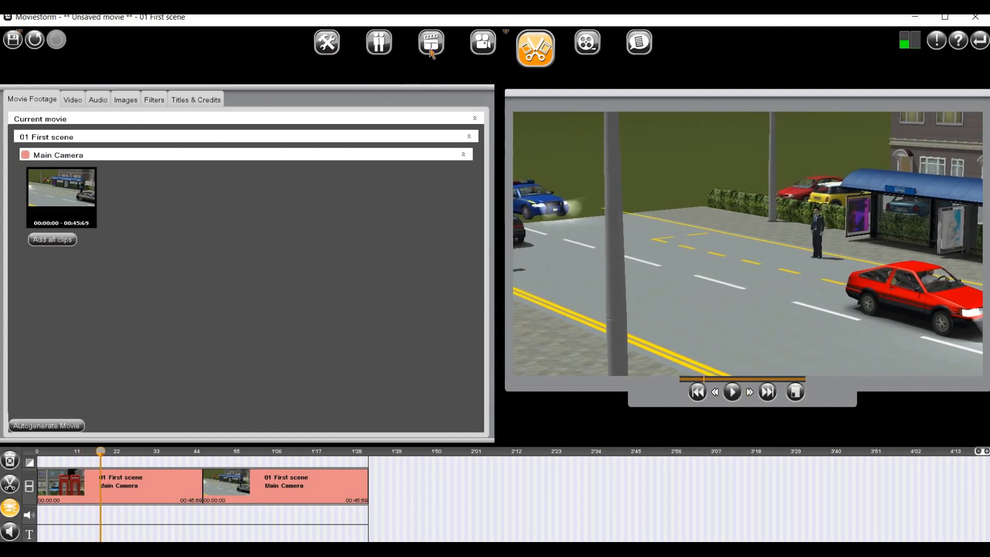
- In the Camerawork view, reframe the Main Camera closer on MRKNOW beside the bus shelter, keyframe it at about 17.4 seconds, and play the shot
left_click(483, 45)
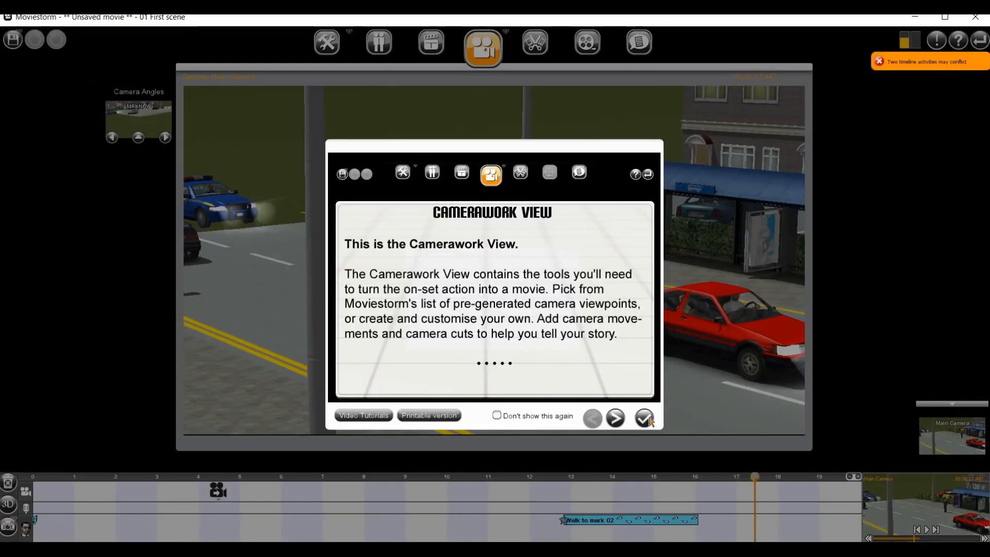
left_click(644, 417)
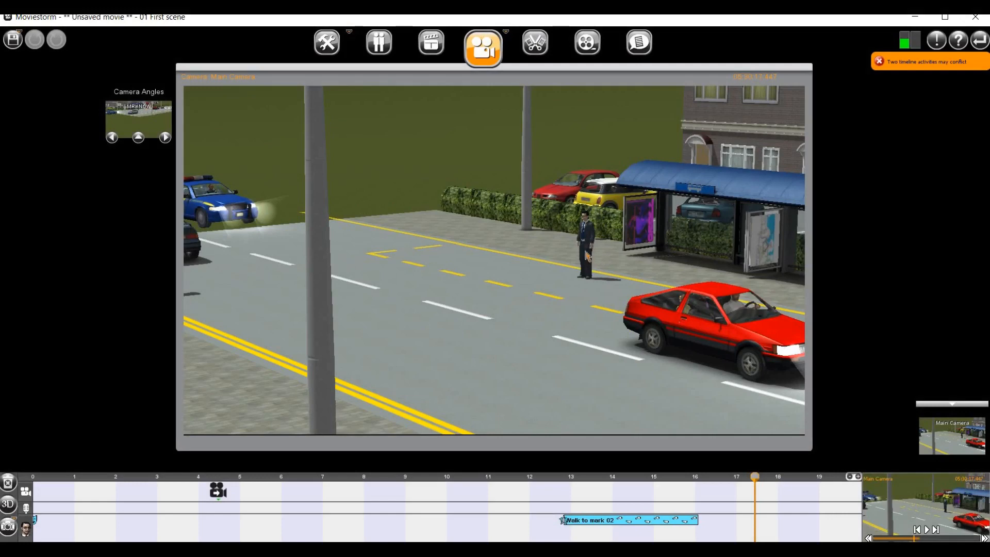
left_click(591, 325)
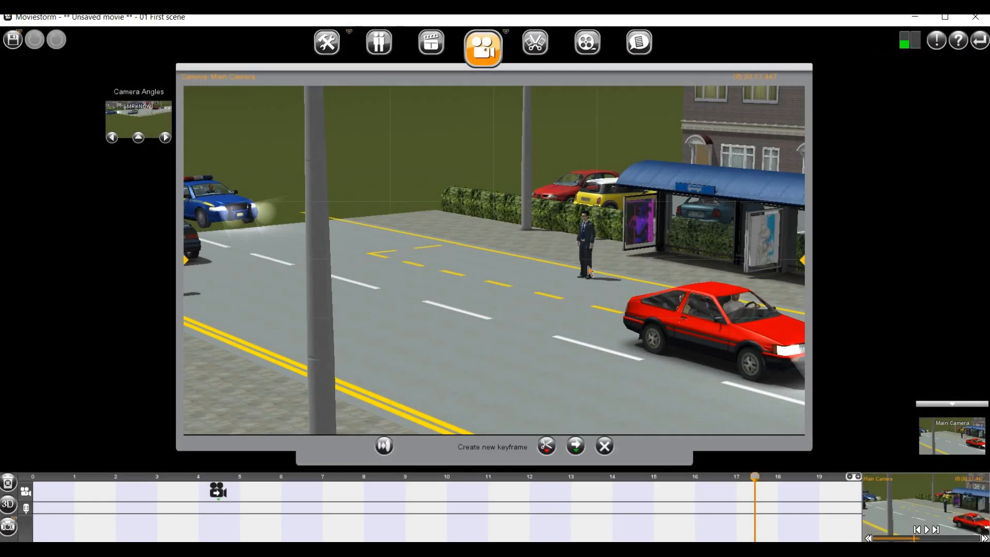
left_click_drag(524, 285, 456, 338)
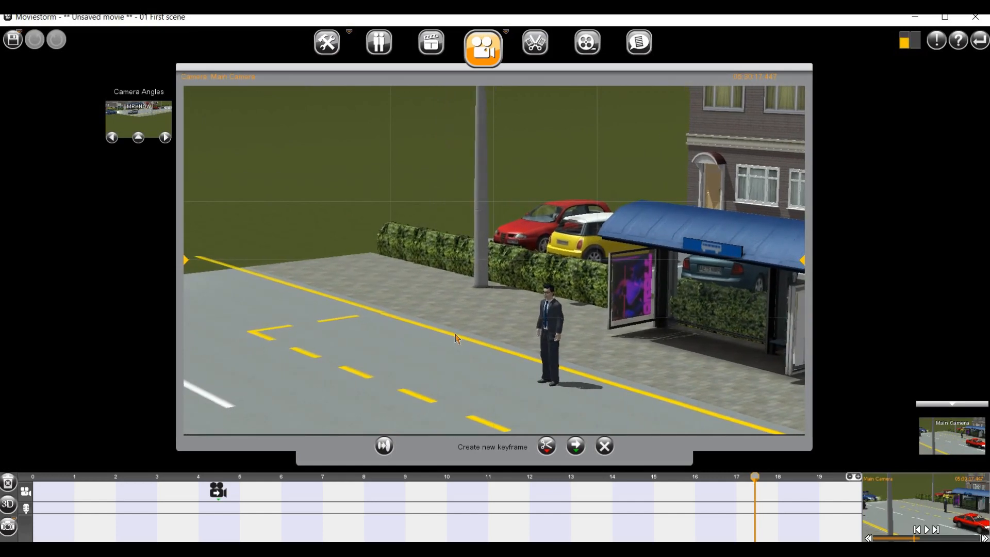
left_click_drag(537, 346, 506, 347)
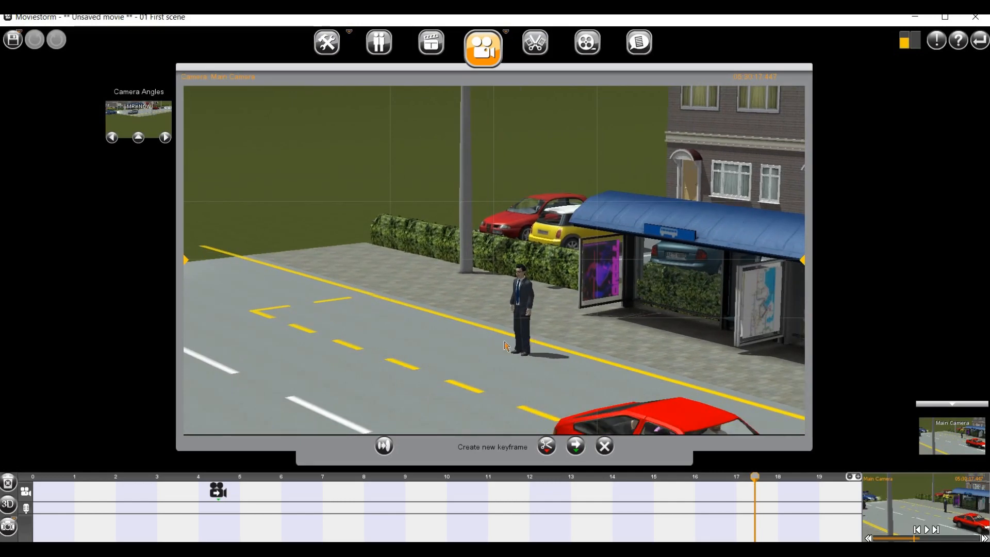
left_click_drag(551, 348, 451, 305)
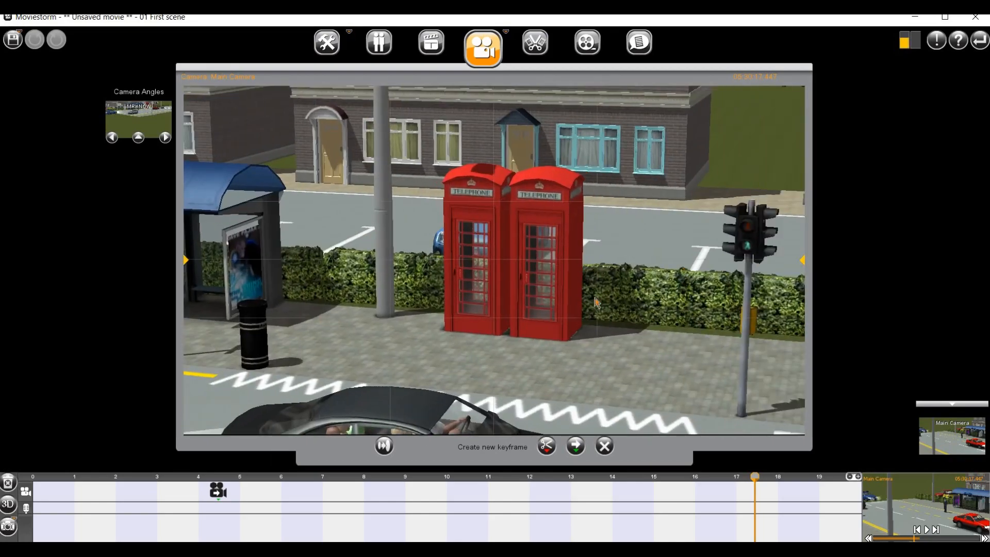
left_click_drag(595, 302, 578, 447)
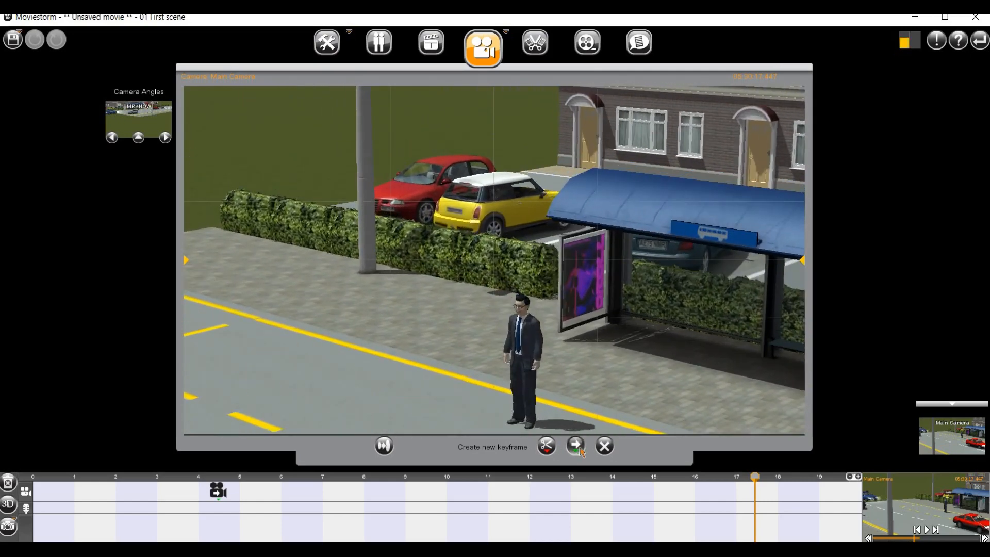
left_click(576, 445)
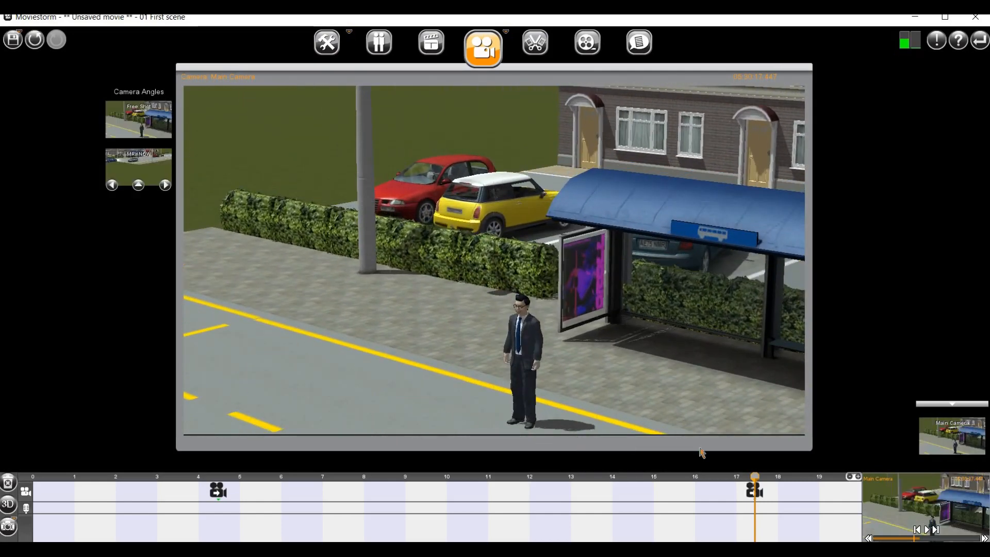
left_click(927, 529)
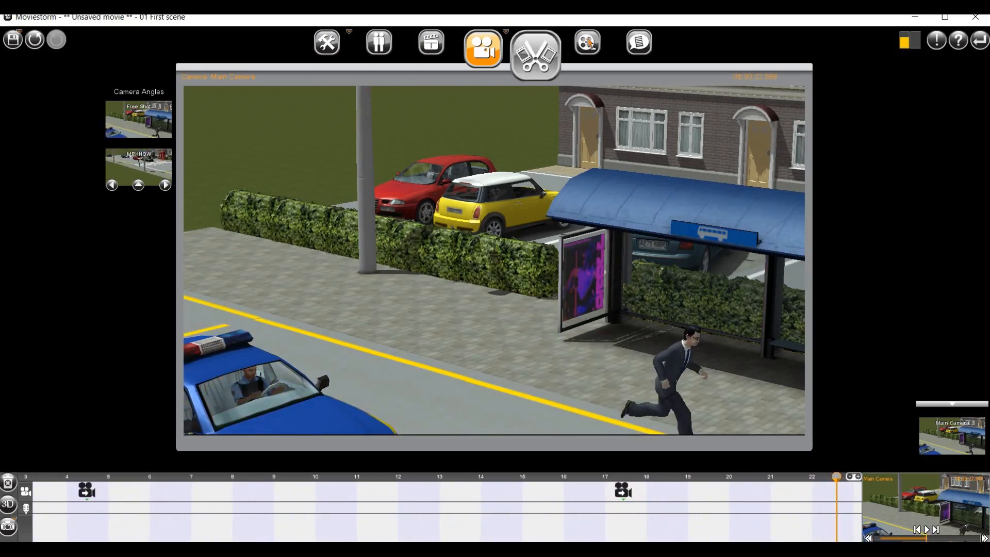
- Add a third Main Camera clip of 01 First scene to the Cutting Room's video track
left_click(543, 50)
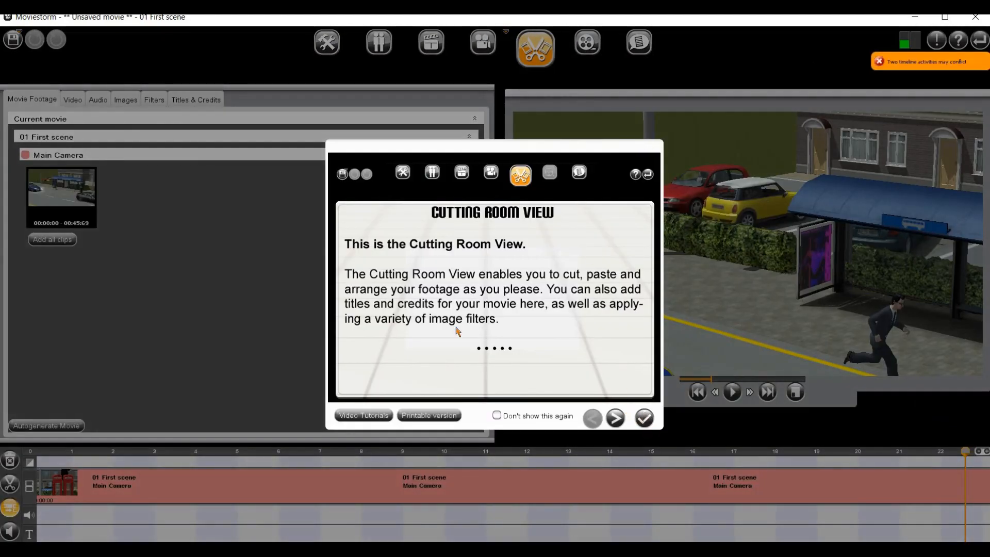
key("Escape")
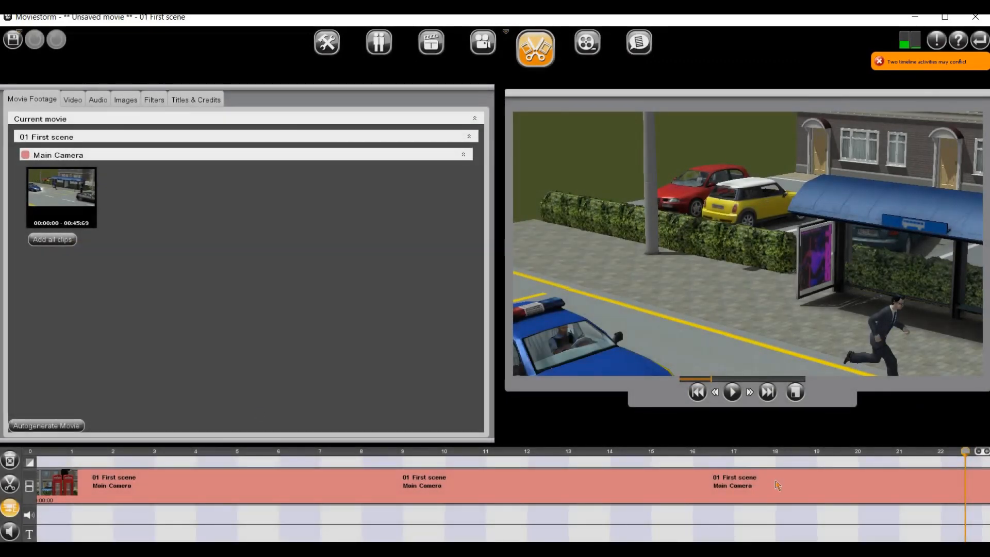
scroll(777, 485, "down", 5)
left_click_drag(118, 205, 391, 433)
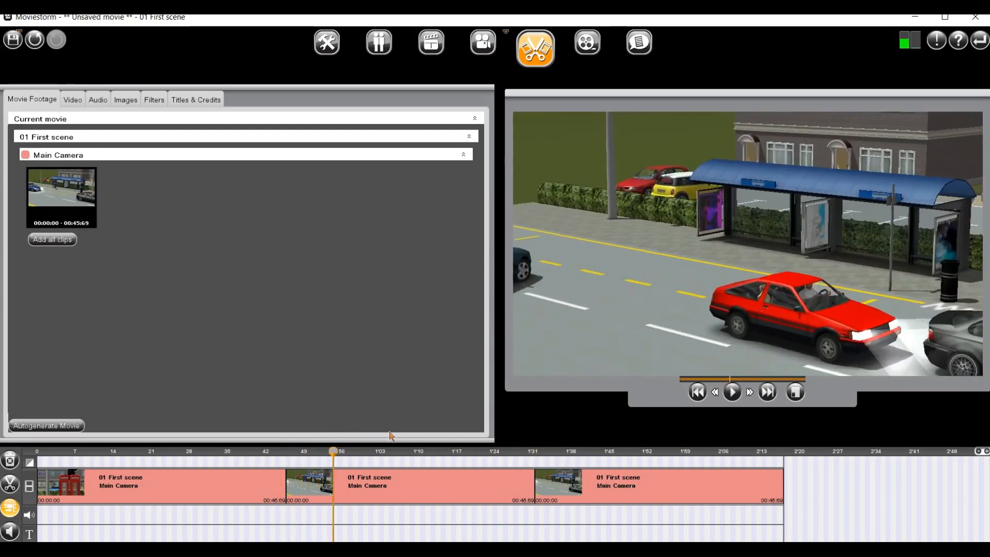
- Preview the movie from the start of the second clip and return to the Camerawork view
left_click(278, 447)
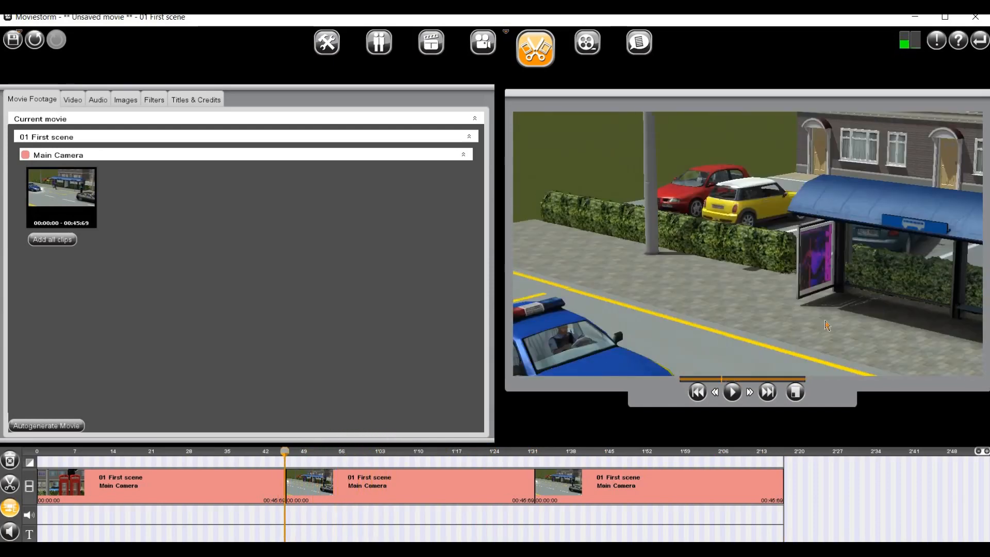
left_click(737, 396)
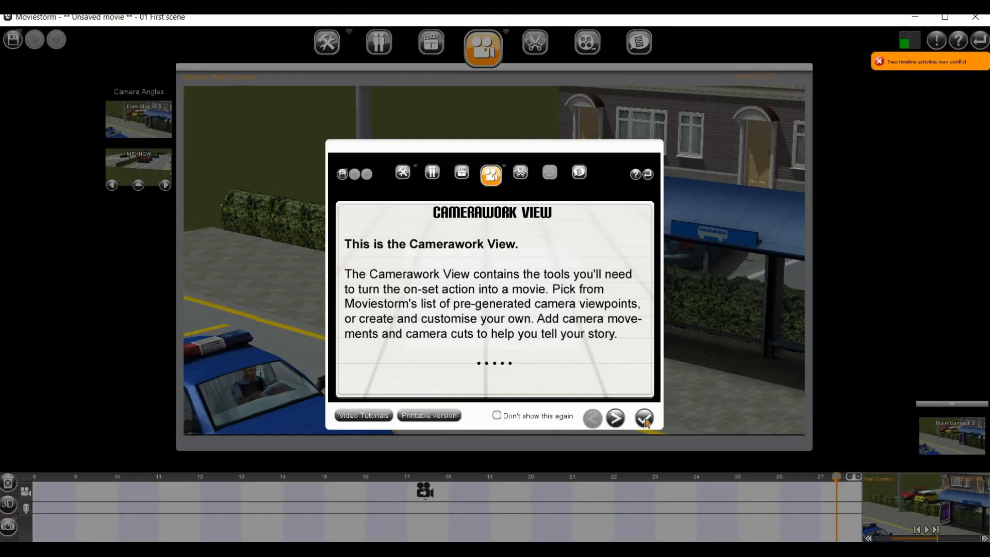
left_click(645, 419)
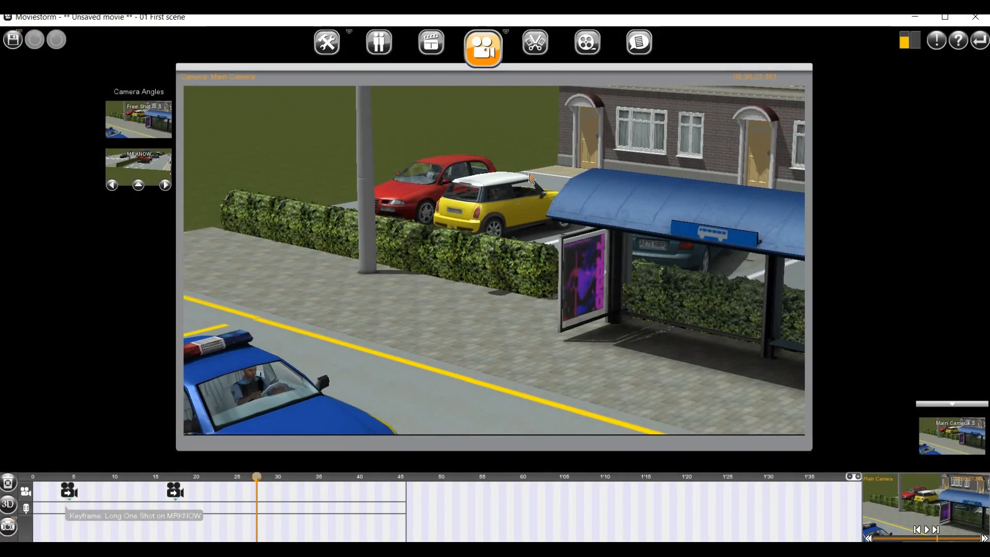
- Open the movie's rendering view with its output folder, file name and resolution options
left_click(592, 49)
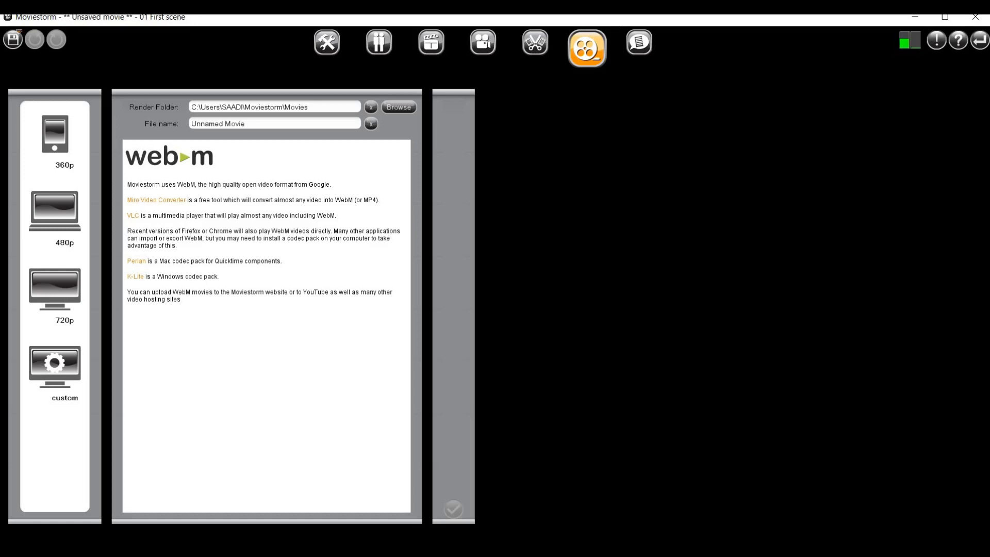
left_click(630, 553)
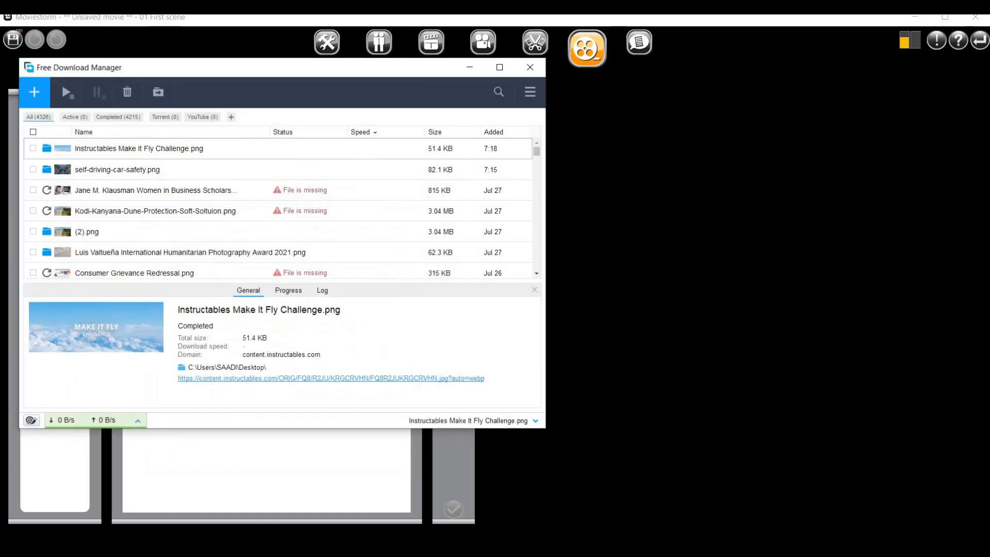
key("super+Down")
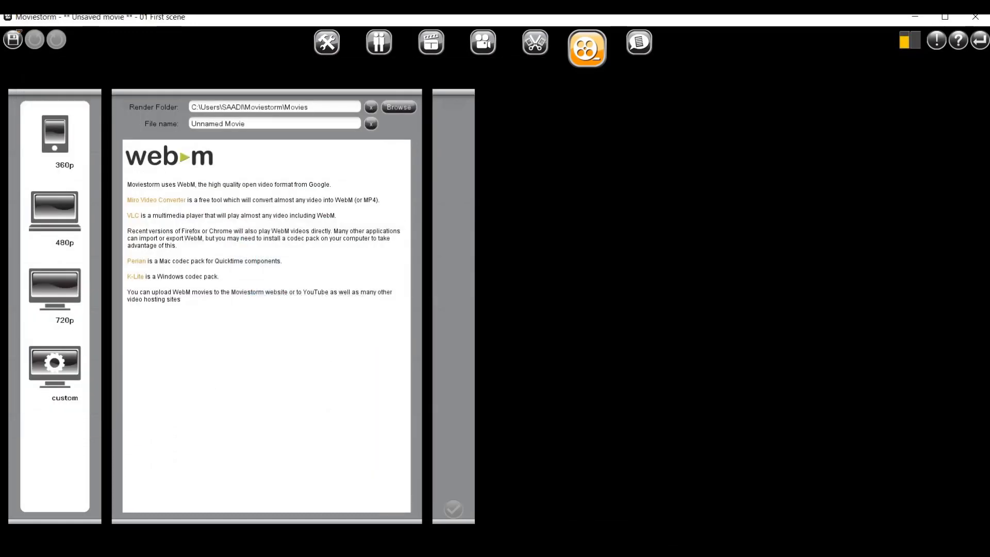